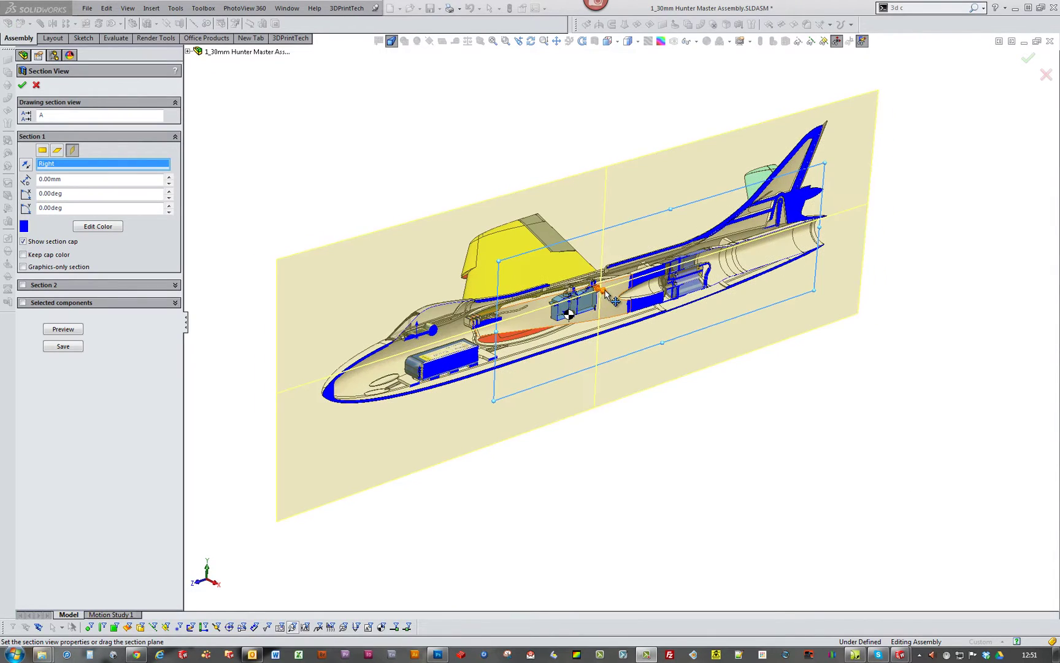
# - Offset the Right-plane section to 37 mm and inspect the cut through the wing root and intake
pyautogui.moveTo(609, 297); pyautogui.dragTo(637, 315)
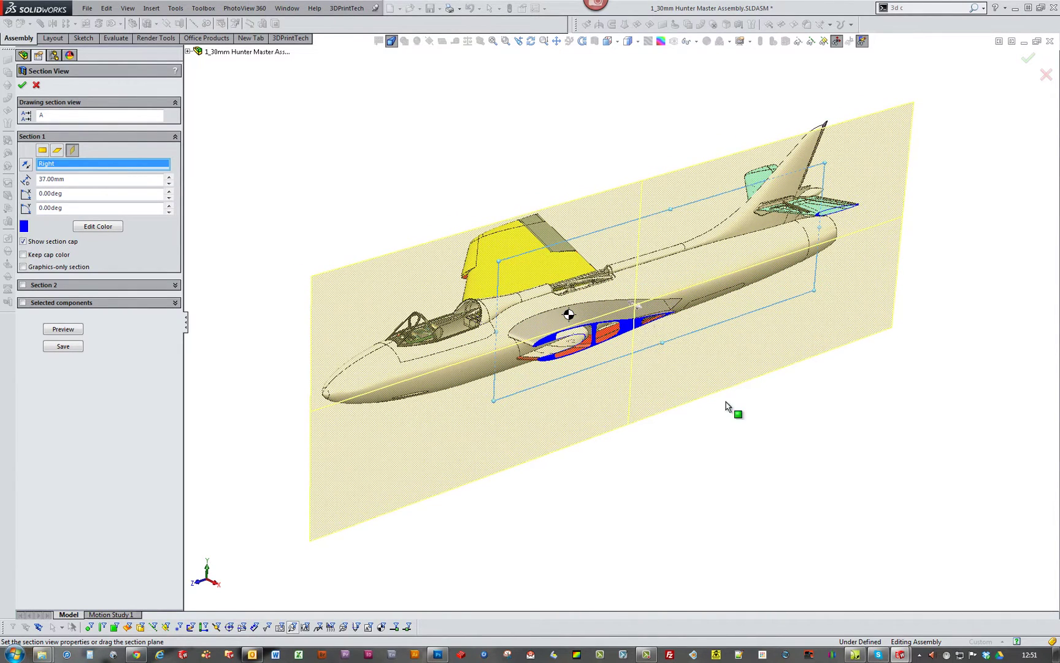
pyautogui.scroll(-8, 557, 353)
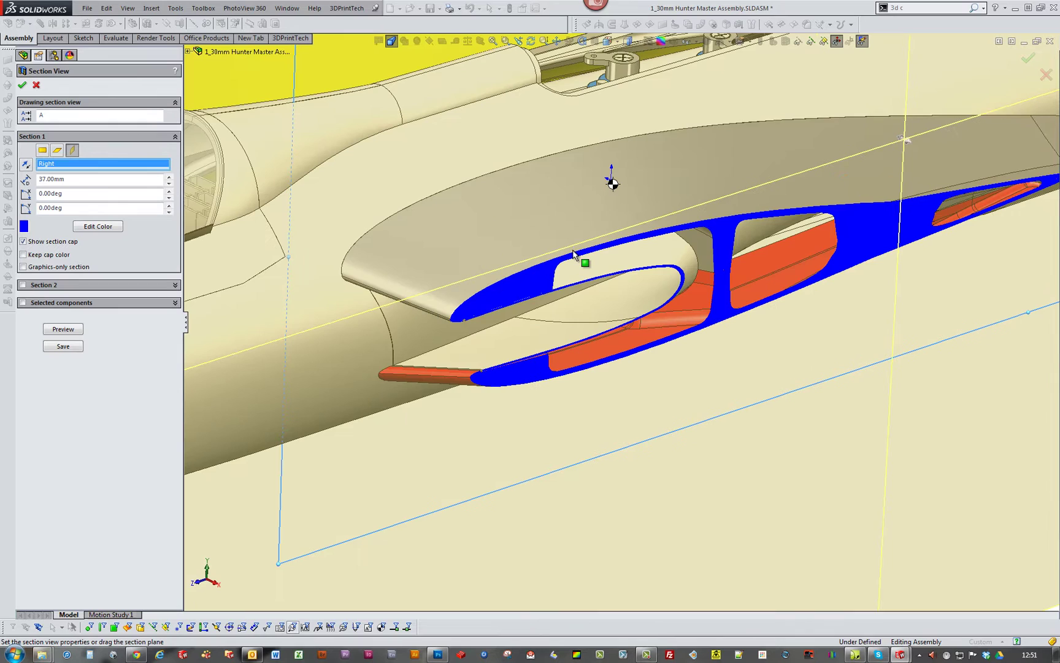
pyautogui.scroll(5, 556, 276)
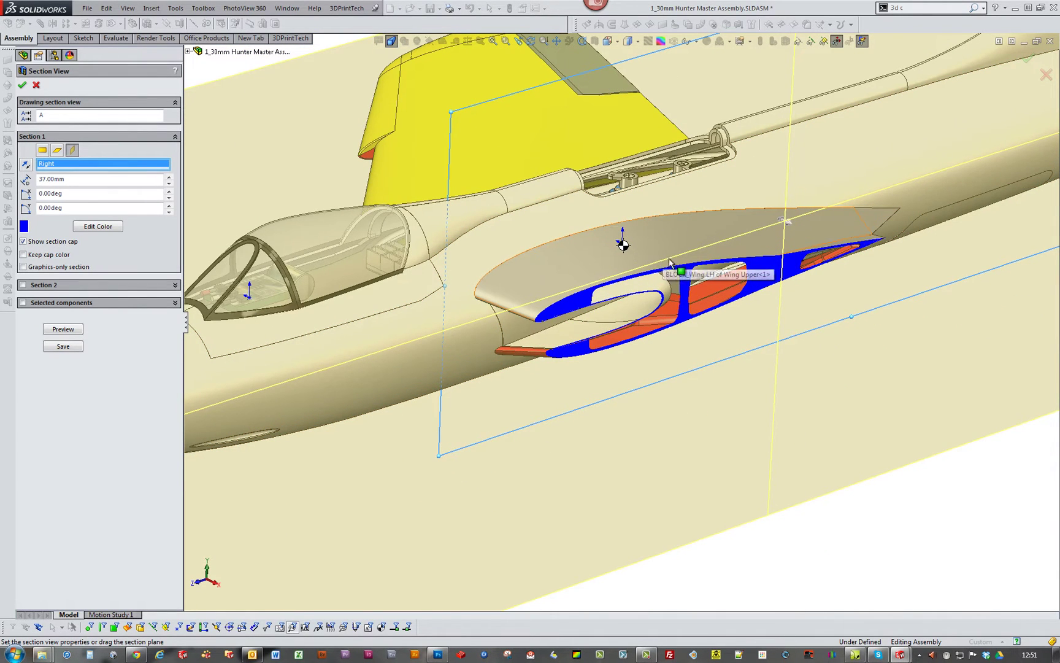
pyautogui.scroll(2, 818, 310)
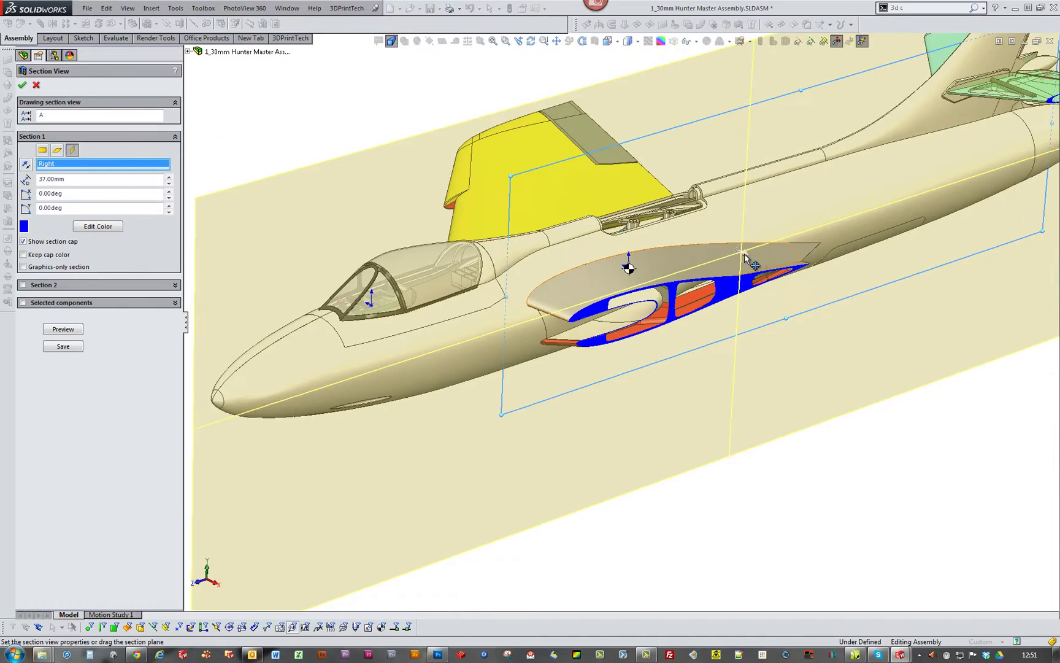
# - Move the Right-plane section outboard to 58 mm and examine the wing's hollow interior and spar
pyautogui.moveTo(743, 255); pyautogui.dragTo(791, 282)
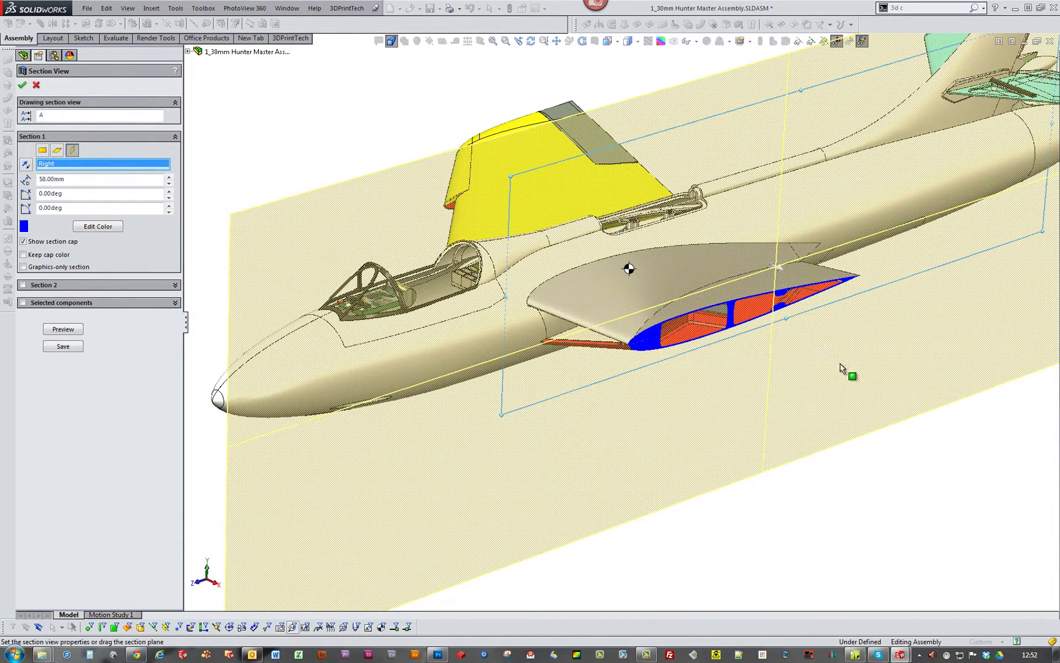
pyautogui.scroll(-5, 755, 297)
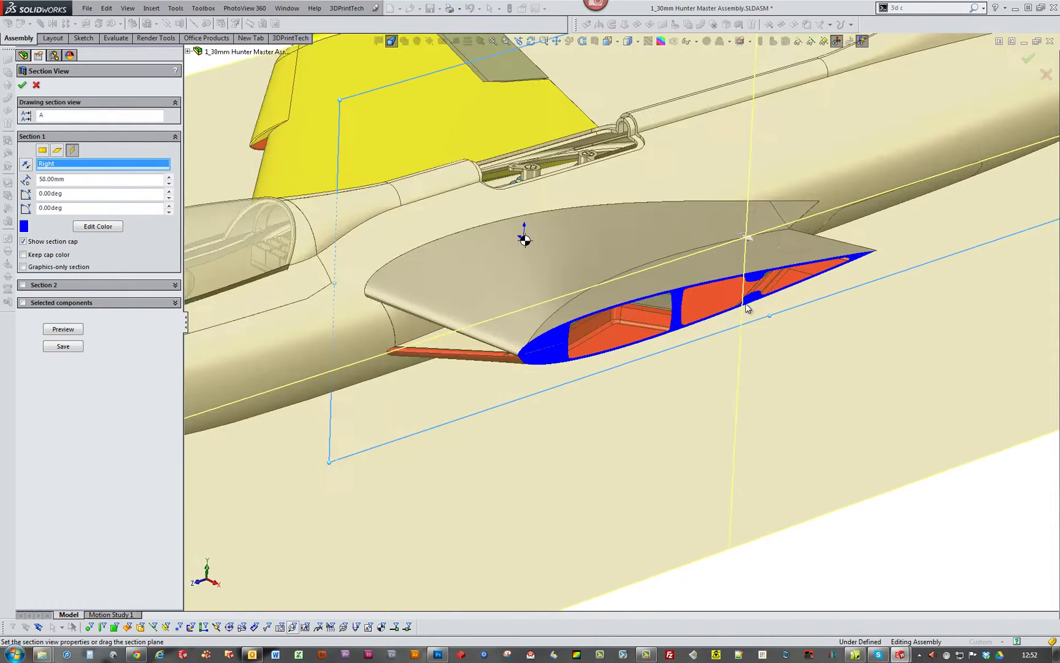
pyautogui.scroll(5, 611, 284)
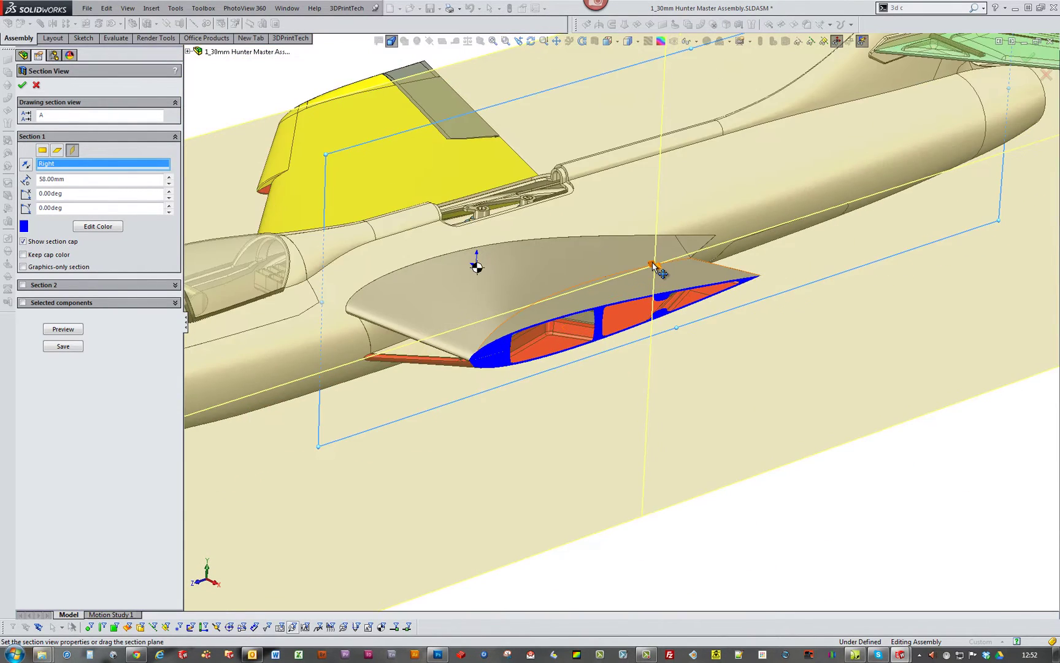
pyautogui.scroll(-3, 597, 355)
pyautogui.scroll(2, 596, 350)
pyautogui.scroll(-4, 639, 295)
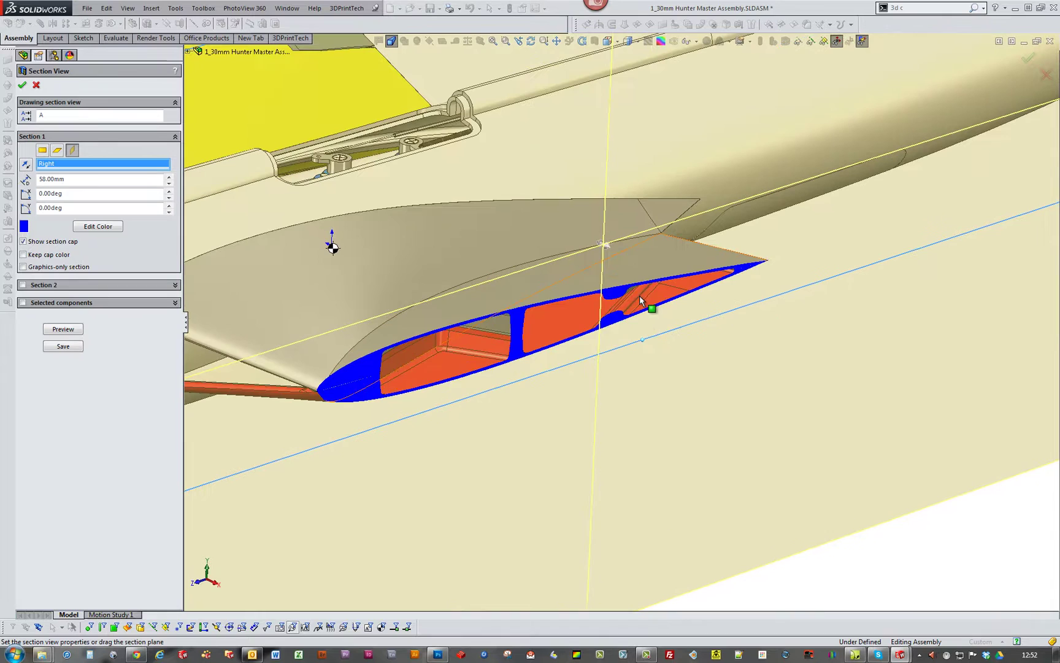
pyautogui.scroll(3, 640, 295)
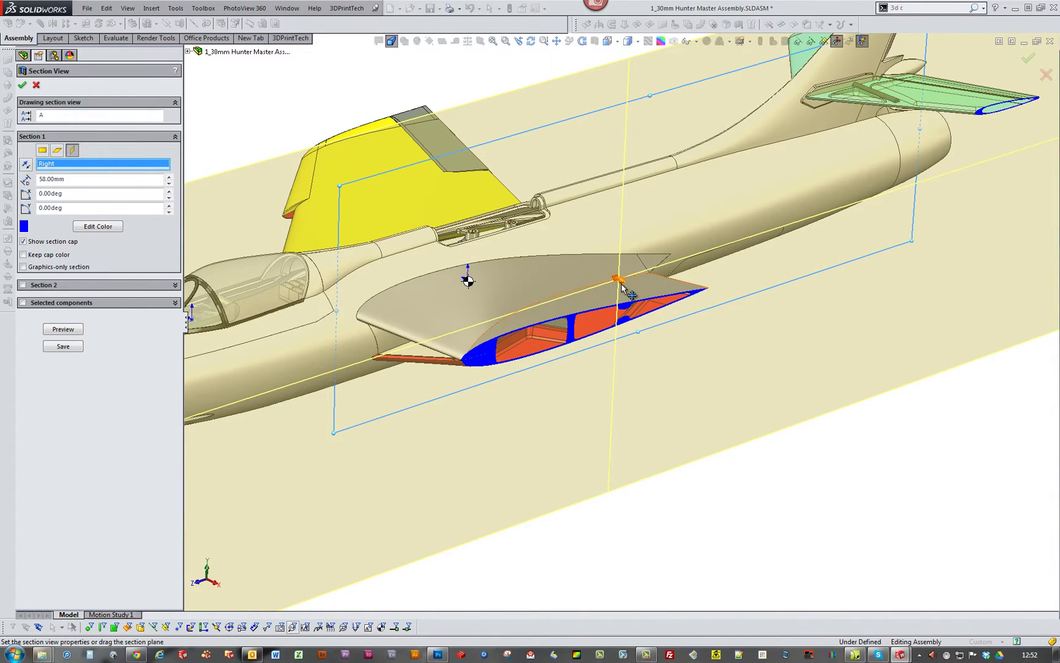
# - Sweep the Right-plane section outboard to 135 mm along the wing and back inboard to 34 mm
pyautogui.moveTo(627, 284)
pyautogui.mouseDown()
pyautogui.moveTo(850, 472)
pyautogui.moveTo(724, 419)
pyautogui.moveTo(745, 428)
pyautogui.mouseUp()
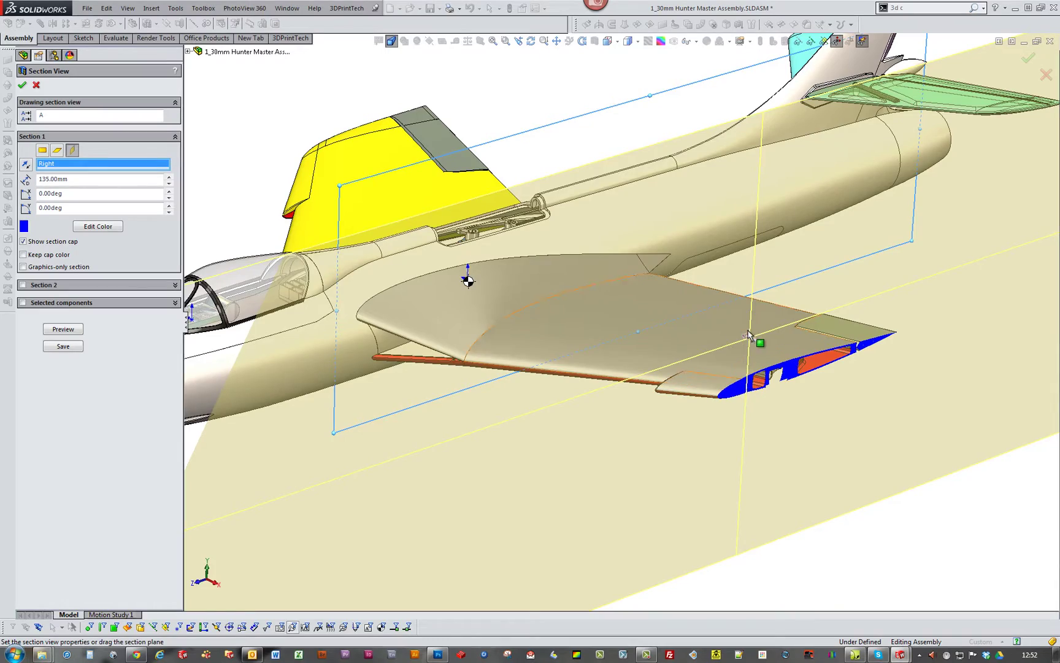
pyautogui.moveTo(756, 342)
pyautogui.mouseDown()
pyautogui.moveTo(587, 327)
pyautogui.moveTo(596, 331)
pyautogui.moveTo(542, 311)
pyautogui.moveTo(558, 323)
pyautogui.mouseUp()
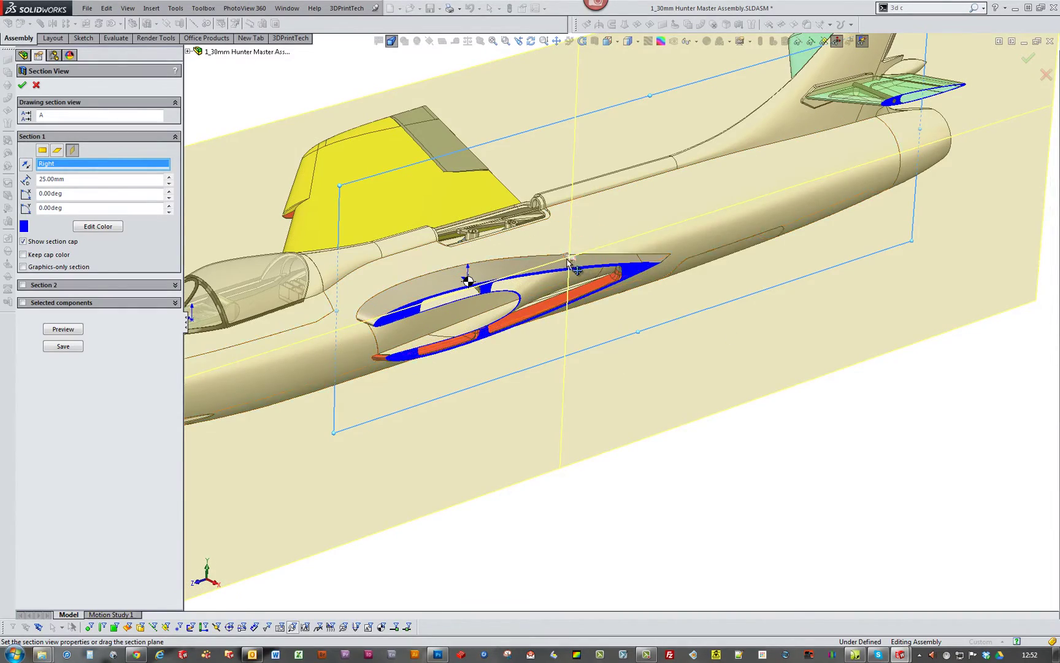
pyautogui.moveTo(568, 263)
pyautogui.mouseDown()
pyautogui.moveTo(552, 257)
pyautogui.moveTo(585, 273)
pyautogui.mouseUp()
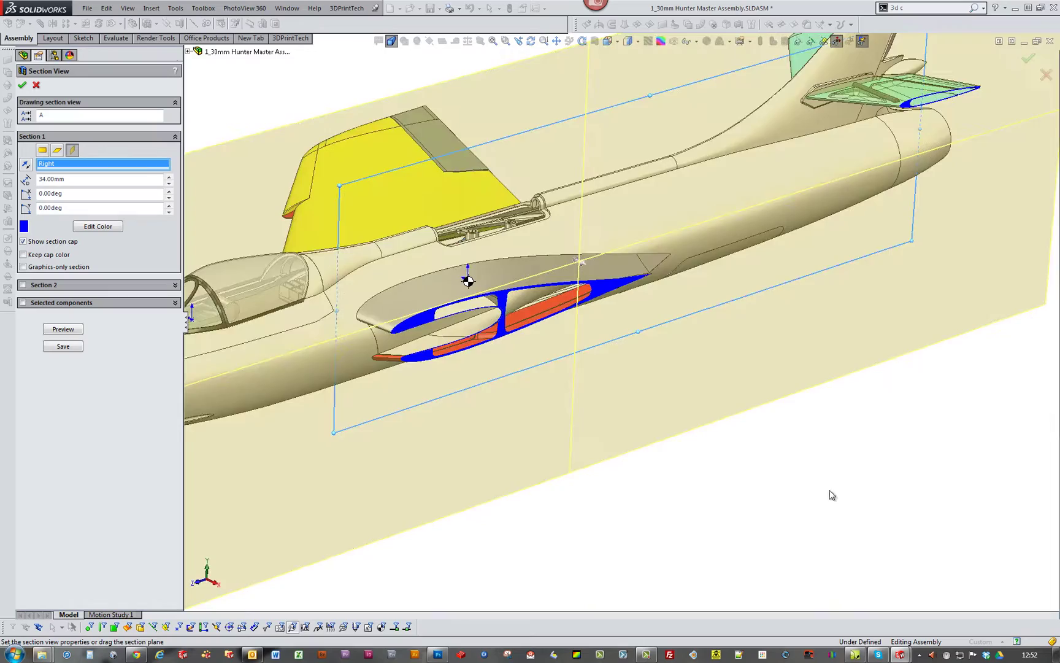
pyautogui.scroll(4, 759, 385)
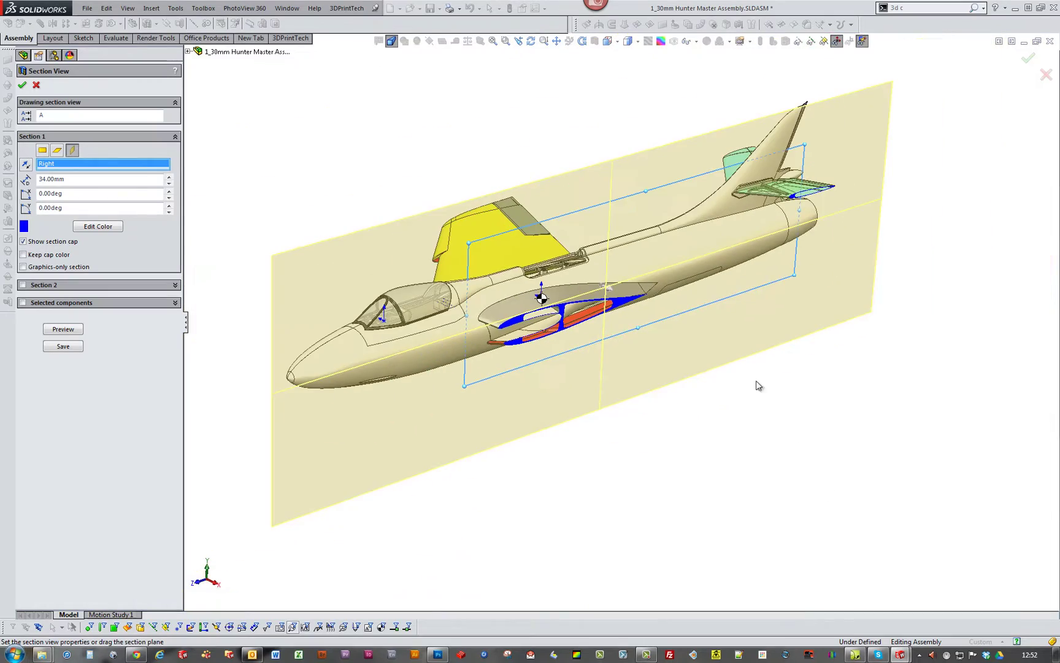
# - Switch the section to the Front plane and examine the cut through the wings, ducts and servo
pyautogui.click(42, 151)
pyautogui.scroll(-5, 530, 322)
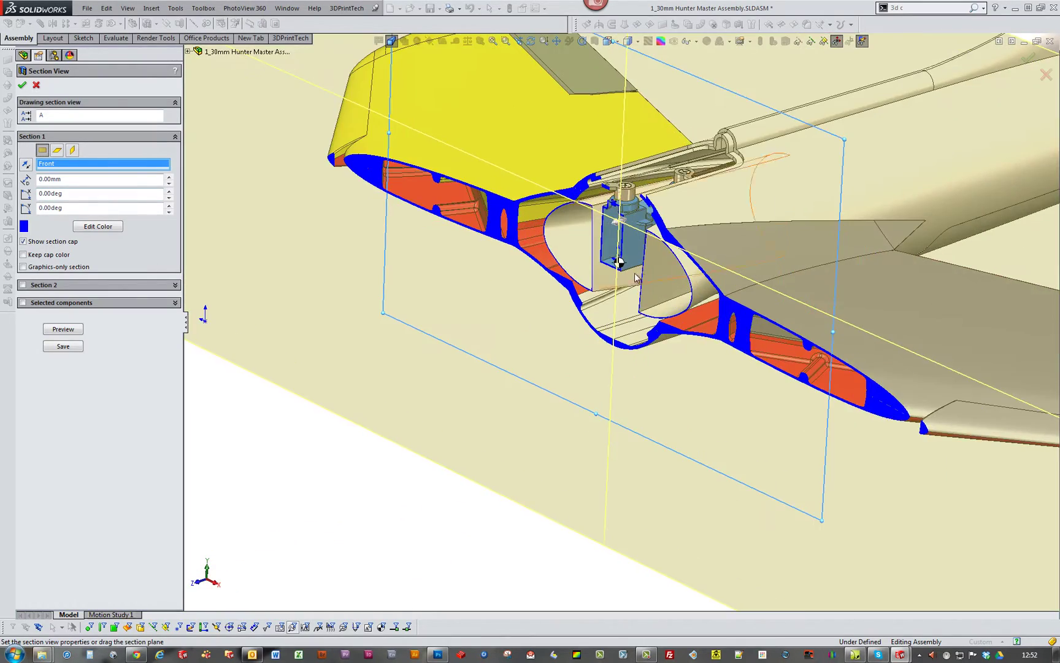
pyautogui.moveTo(530, 322)
pyautogui.mouseDown(button='middle')
pyautogui.moveTo(753, 258)
pyautogui.moveTo(729, 275)
pyautogui.moveTo(520, 285)
pyautogui.mouseUp(button='middle')
pyautogui.scroll(-2, 753, 258)
pyautogui.scroll(-4, 513, 283)
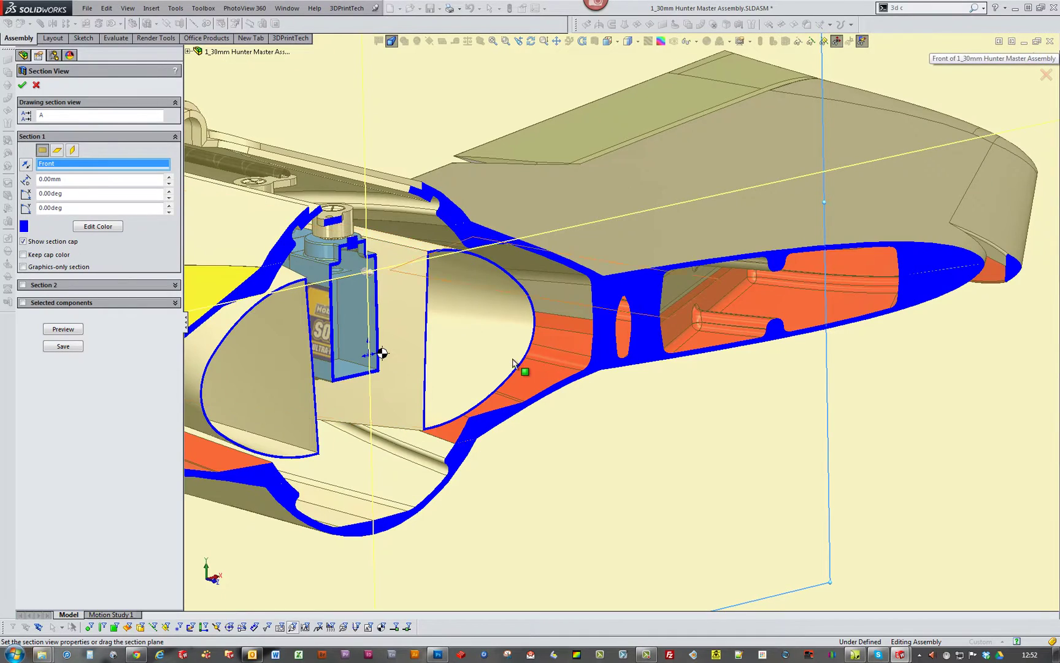
pyautogui.scroll(3, 423, 368)
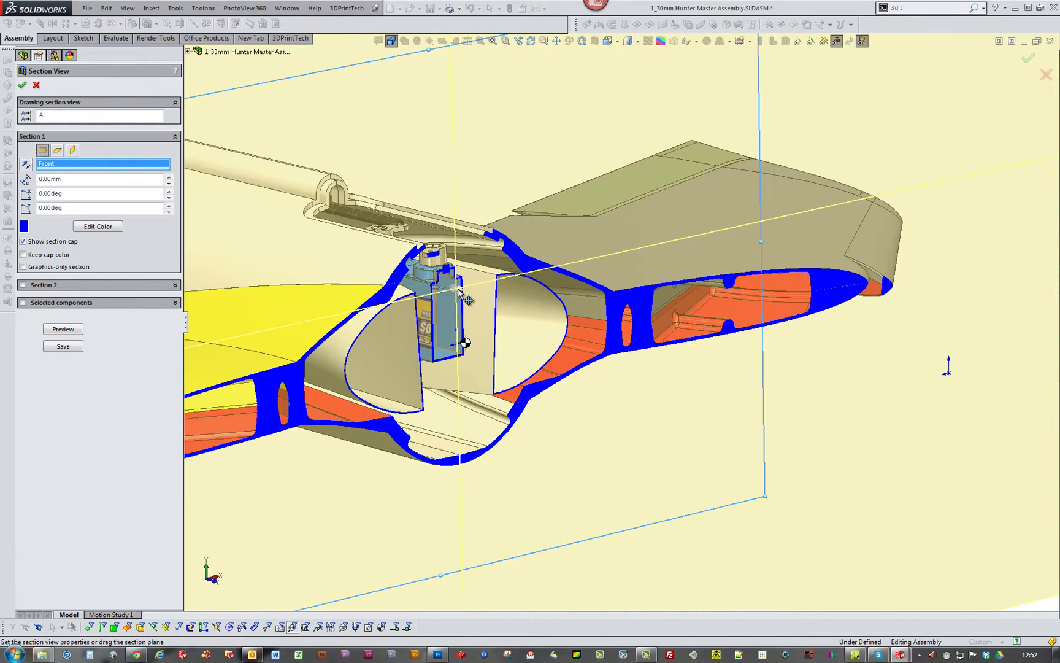
# - Sweep the Front-plane section to 54 mm, bring it back to 16 mm and accept the section view
pyautogui.moveTo(462, 292); pyautogui.dragTo(645, 392)
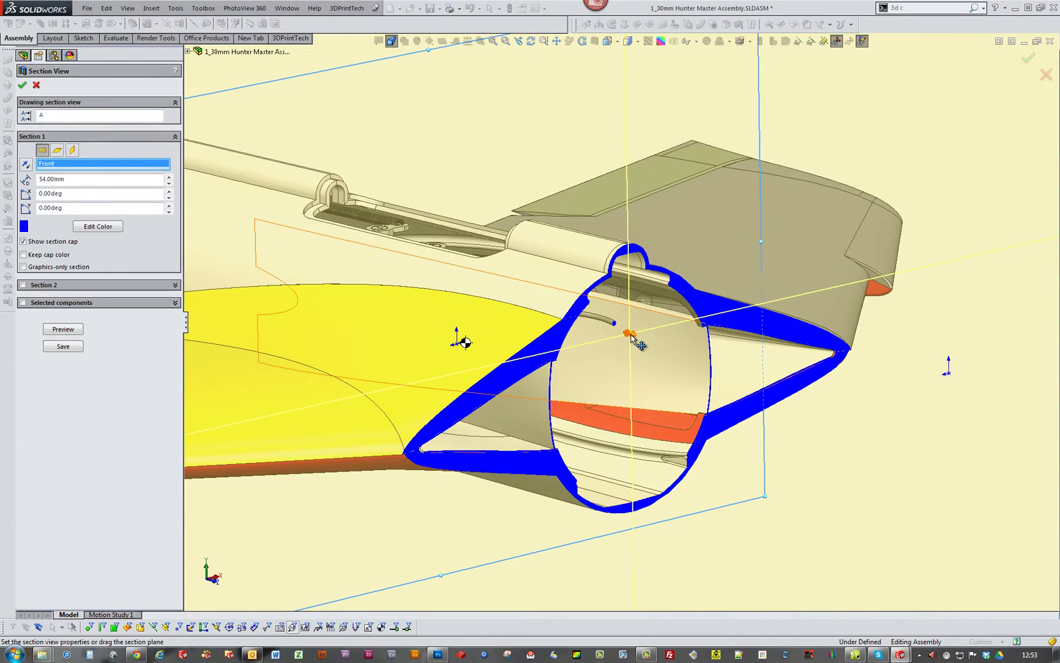
pyautogui.moveTo(631, 334); pyautogui.dragTo(509, 332)
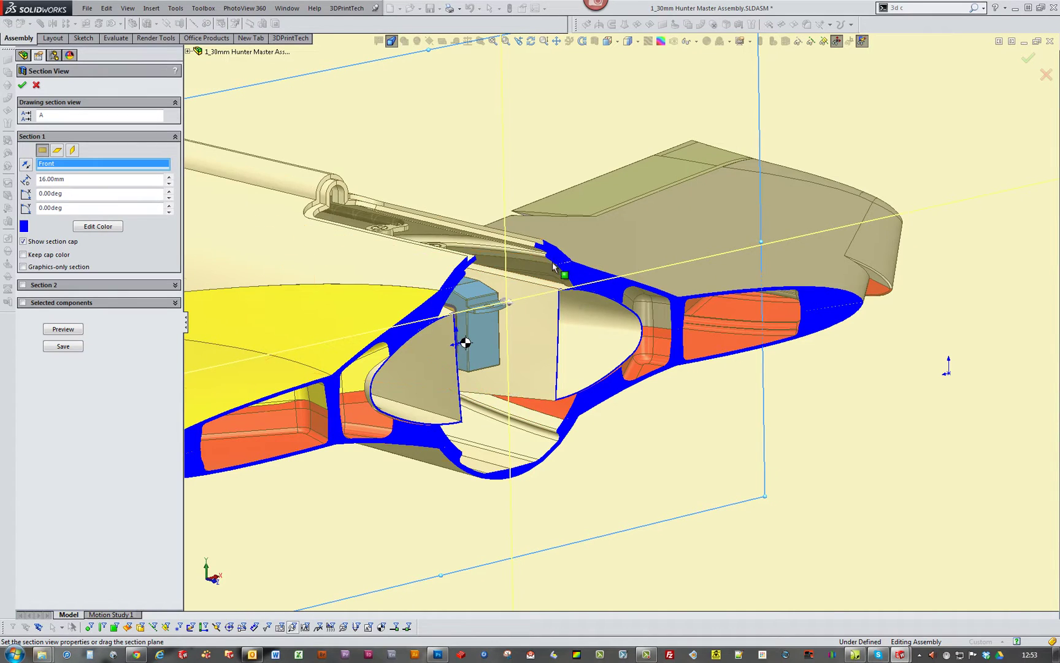
pyautogui.click(1027, 59)
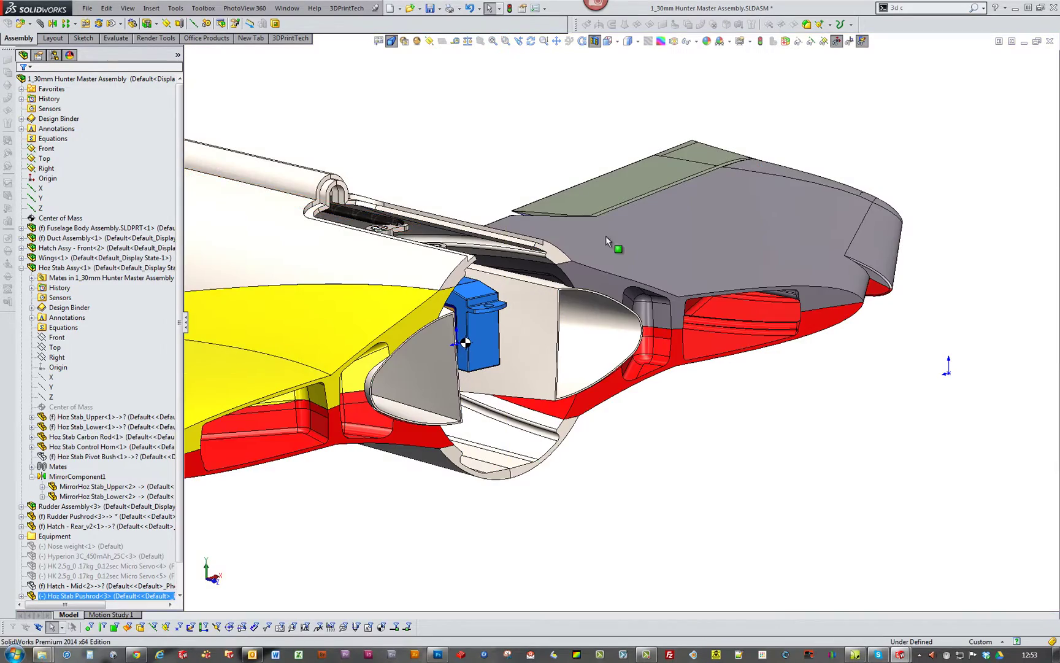
# - Examine the servos, duct and wing joint inside the sectioned fuselage
pyautogui.scroll(-3, 528, 274)
pyautogui.moveTo(527, 273); pyautogui.dragTo(862, 283, button='middle')
pyautogui.scroll(3, 730, 324)
pyautogui.scroll(-4, 741, 324)
pyautogui.scroll(4, 830, 277)
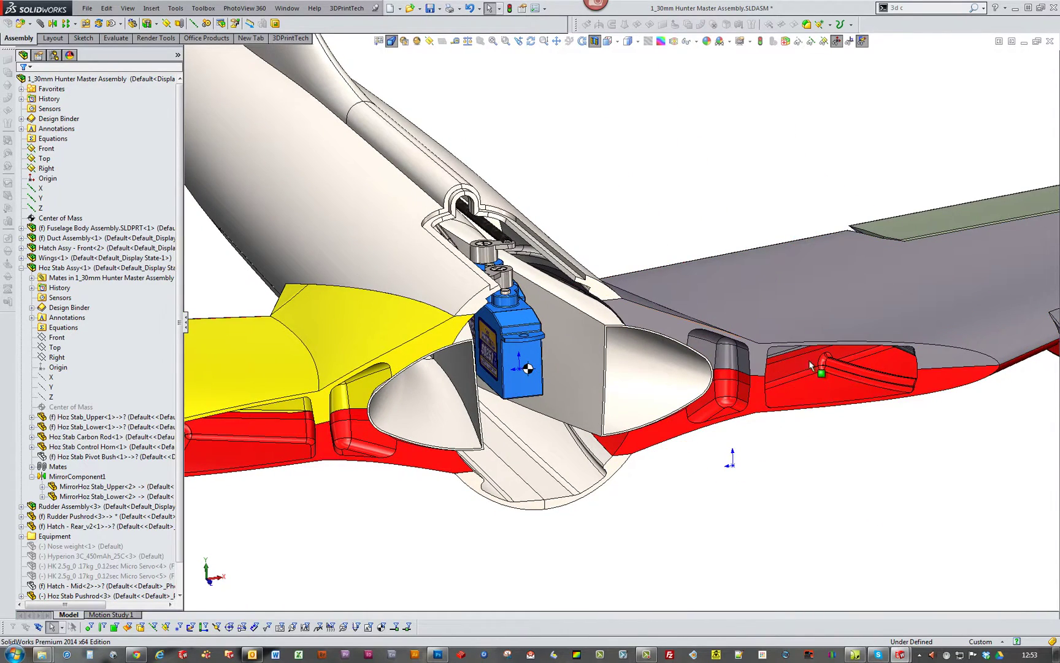
pyautogui.scroll(2, 626, 362)
pyautogui.scroll(-6, 567, 301)
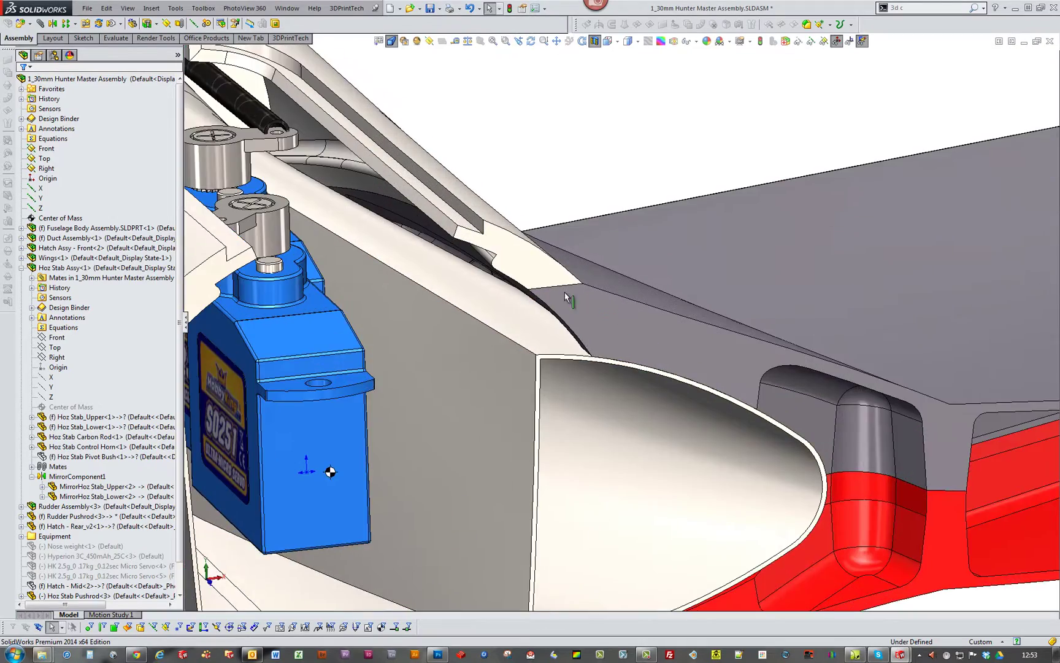
pyautogui.scroll(6, 556, 294)
pyautogui.scroll(-4, 571, 340)
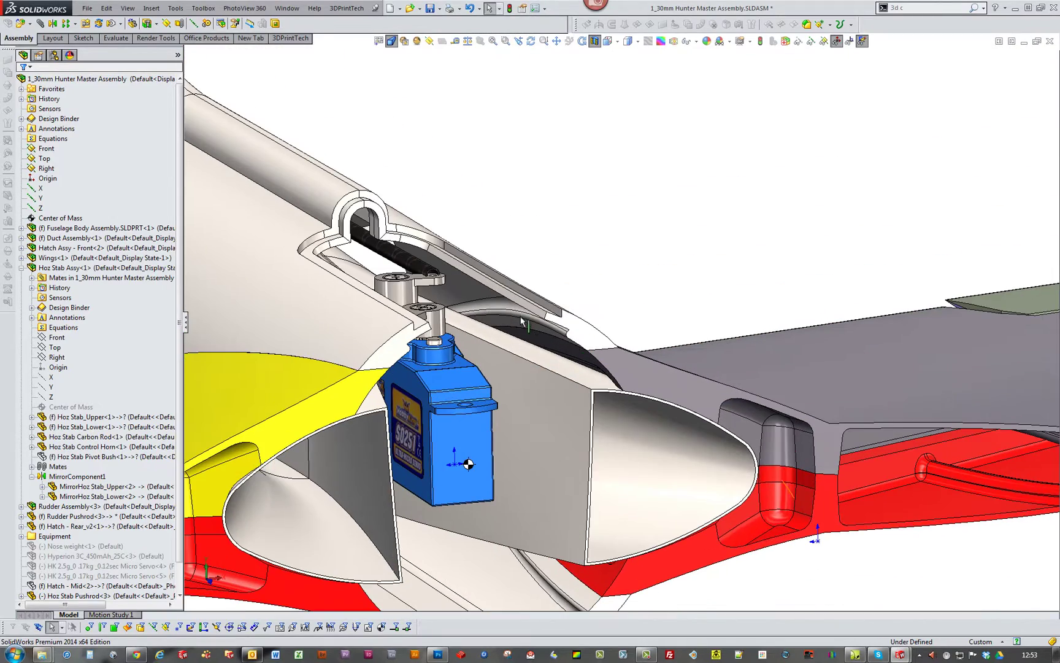
# - Highlight the left fuselage half and examine its cut wall beneath the duct, clearing the selection
pyautogui.click(507, 311)
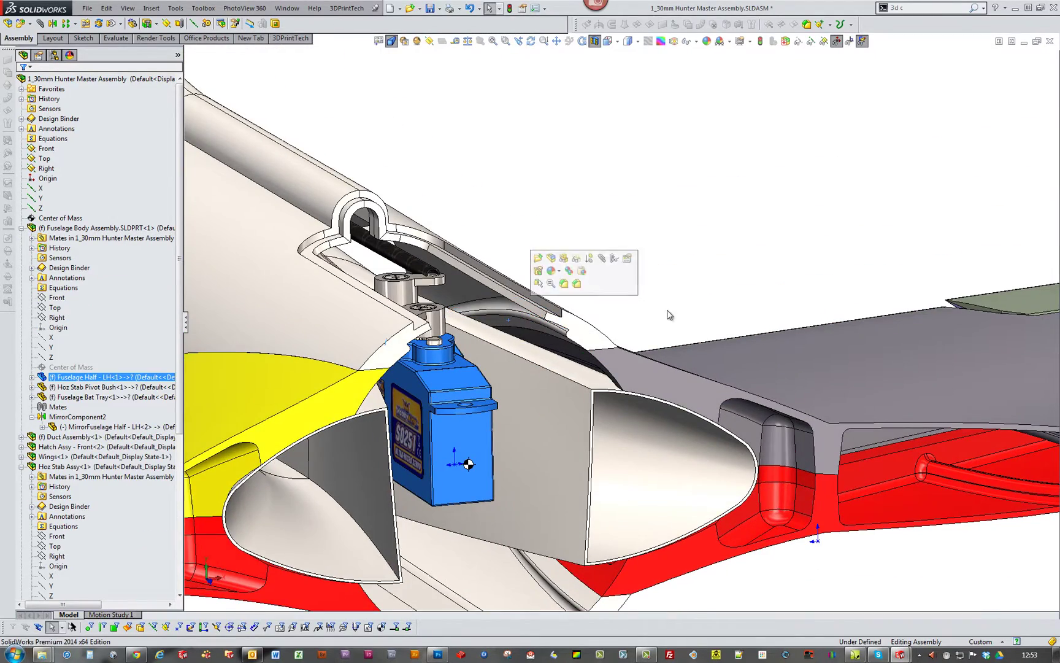
pyautogui.scroll(3, 677, 312)
pyautogui.scroll(3, 639, 556)
pyautogui.scroll(-7, 566, 362)
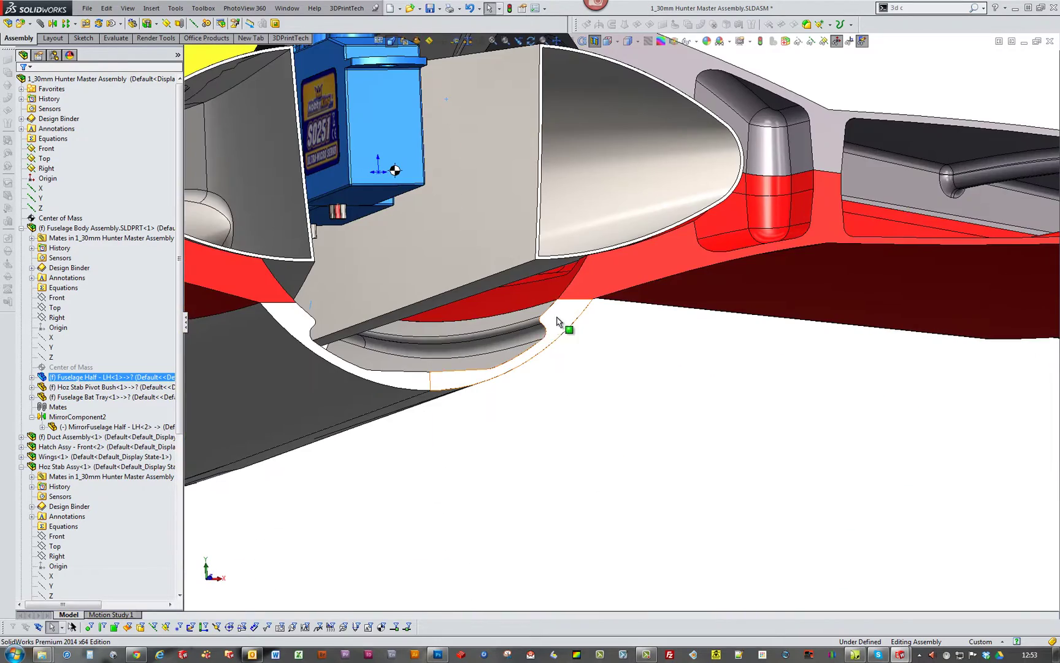
pyautogui.click(603, 354)
pyautogui.scroll(4, 680, 365)
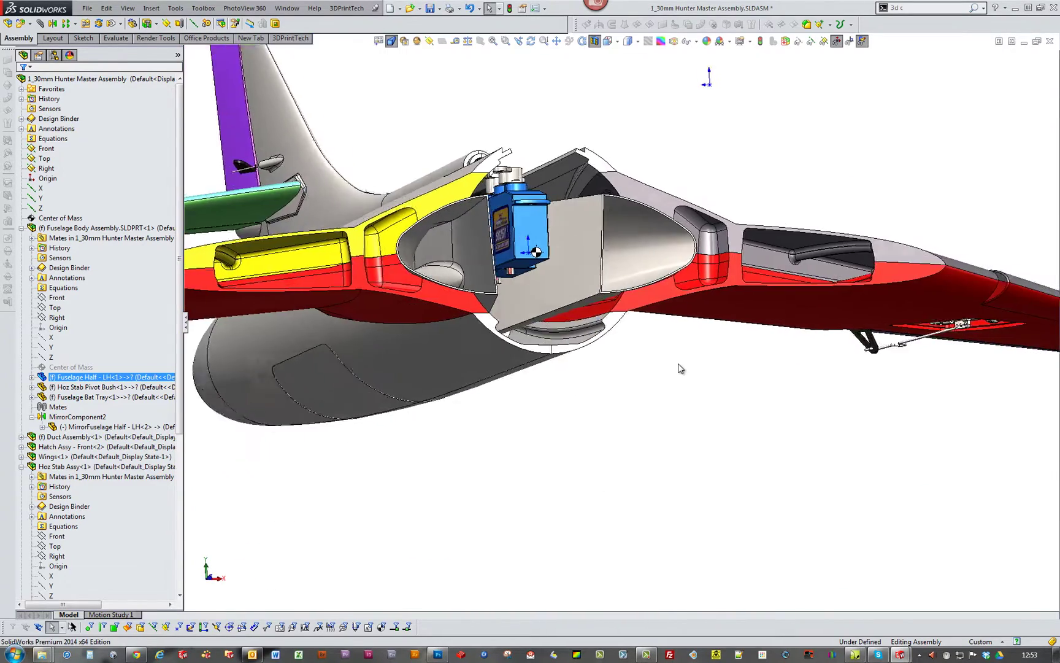
pyautogui.moveTo(679, 366); pyautogui.dragTo(756, 325, button='middle')
pyautogui.scroll(-4, 683, 331)
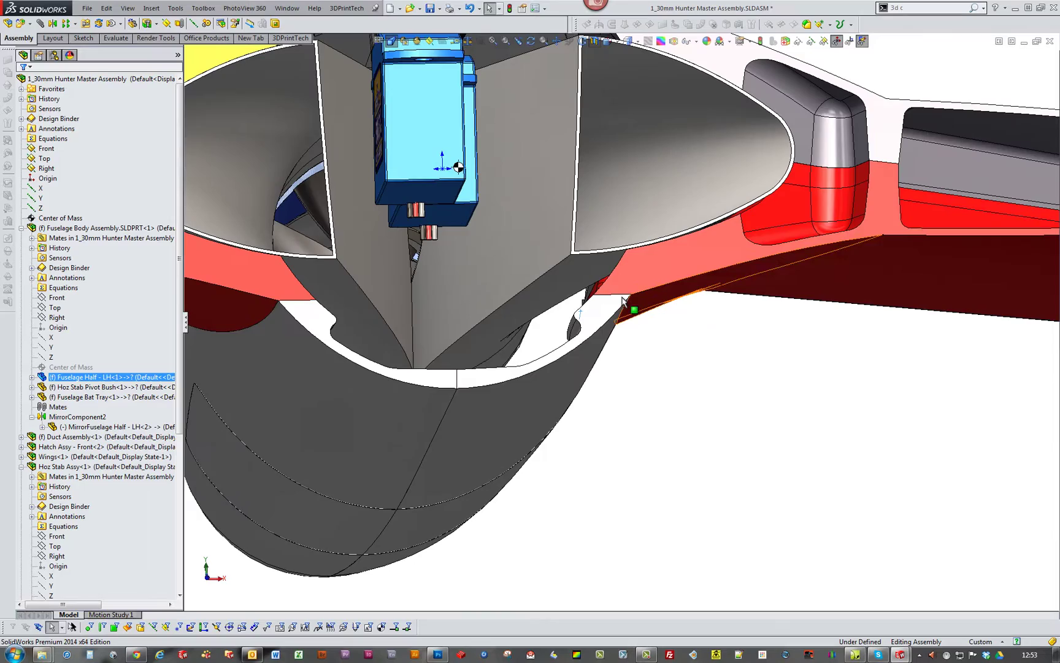
pyautogui.click(711, 399)
# - Examine the sectioned airframe from the front, comparing the wing cavities, ducts and lower fuselage
pyautogui.scroll(4, 712, 393)
pyautogui.moveTo(712, 389); pyautogui.dragTo(705, 379, button='middle')
pyautogui.scroll(2, 617, 335)
pyautogui.scroll(-3, 644, 322)
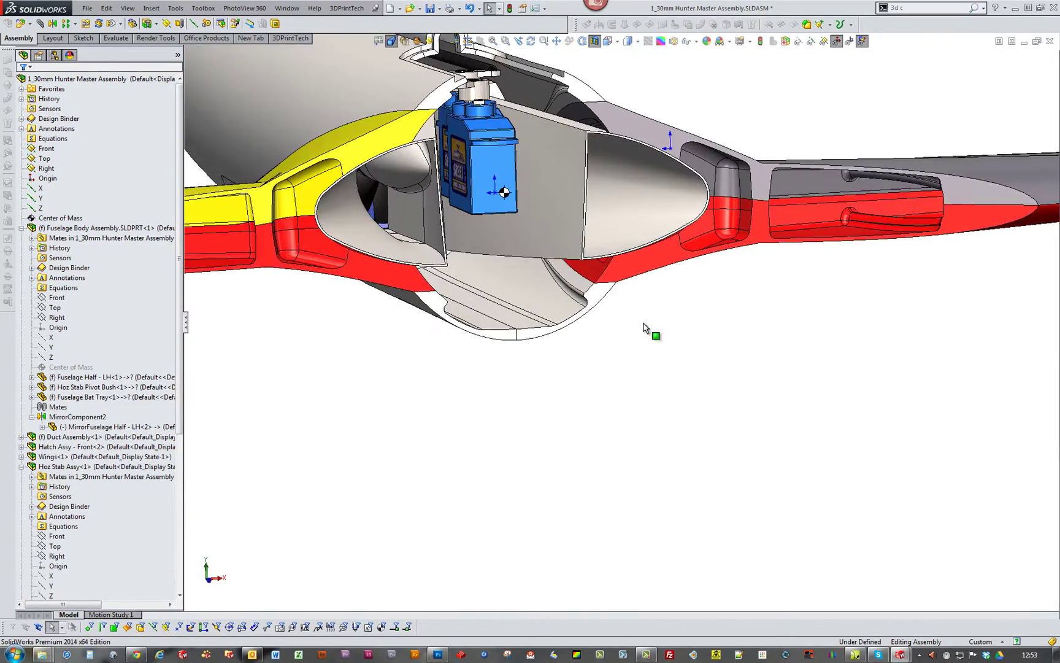
pyautogui.scroll(-2, 645, 325)
pyautogui.scroll(5, 695, 388)
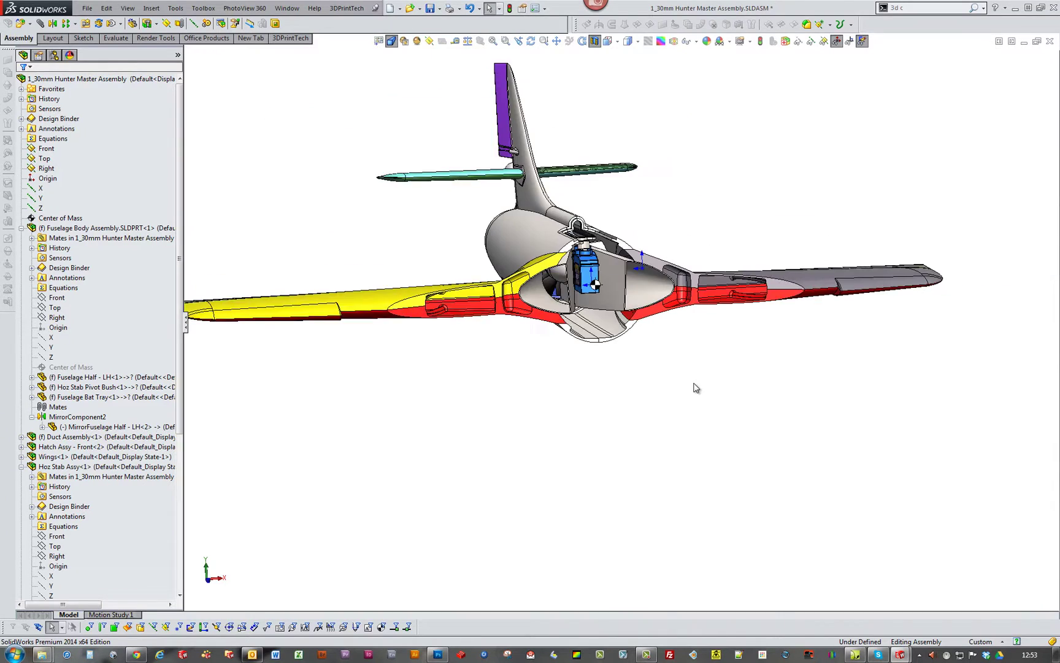
pyautogui.moveTo(696, 389); pyautogui.dragTo(668, 362, button='middle')
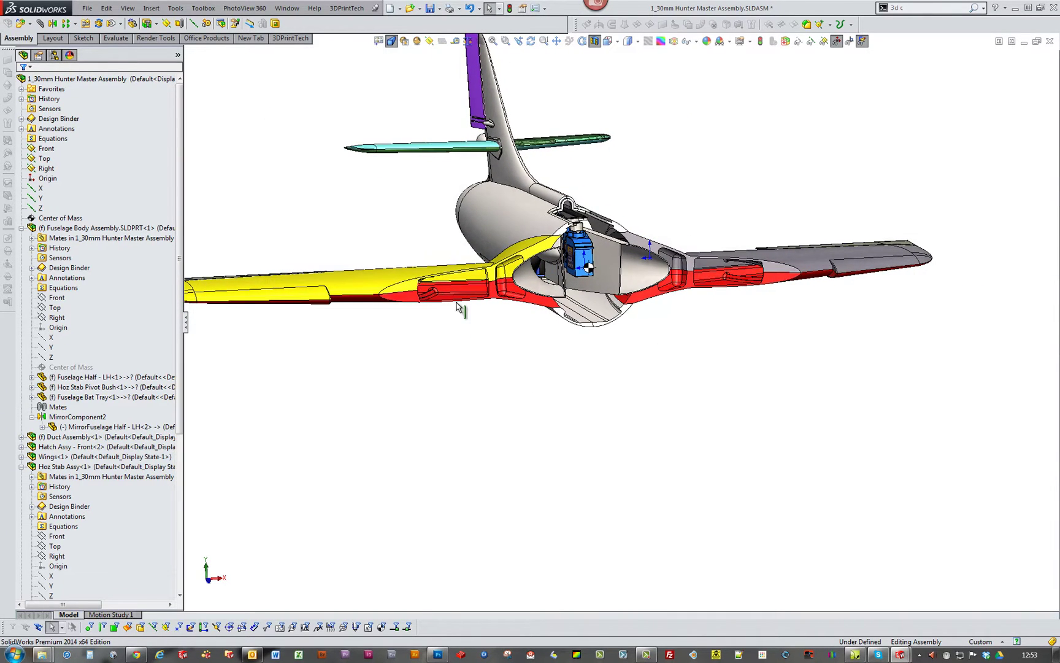
pyautogui.scroll(-2, 466, 310)
pyautogui.scroll(5, 781, 390)
pyautogui.moveTo(781, 390); pyautogui.dragTo(710, 336, button='middle')
pyautogui.scroll(-4, 718, 307)
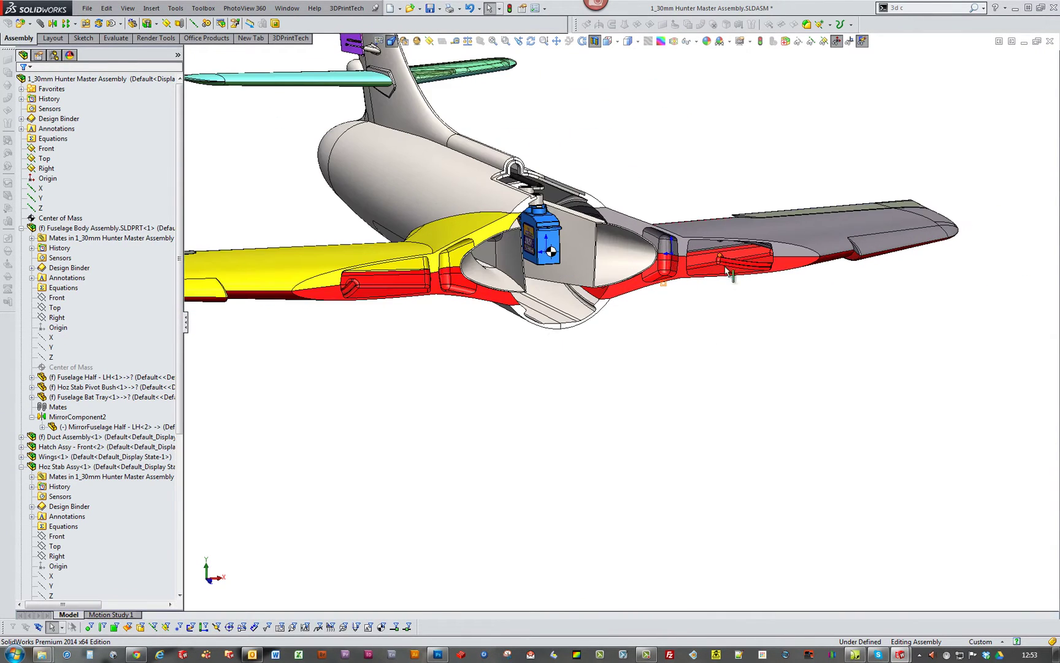
# - Highlight the left wing's sectioned part, clear the selection and inspect the wing-to-fuselage joint below the duct
pyautogui.click(700, 262)
pyautogui.click(720, 396)
pyautogui.moveTo(720, 395); pyautogui.dragTo(626, 243, button='middle')
pyautogui.scroll(-2, 631, 225)
pyautogui.moveTo(653, 317); pyautogui.dragTo(646, 358, button='middle')
pyautogui.scroll(1, 655, 326)
pyautogui.scroll(-4, 647, 359)
pyautogui.scroll(3, 646, 359)
pyautogui.scroll(-3, 627, 356)
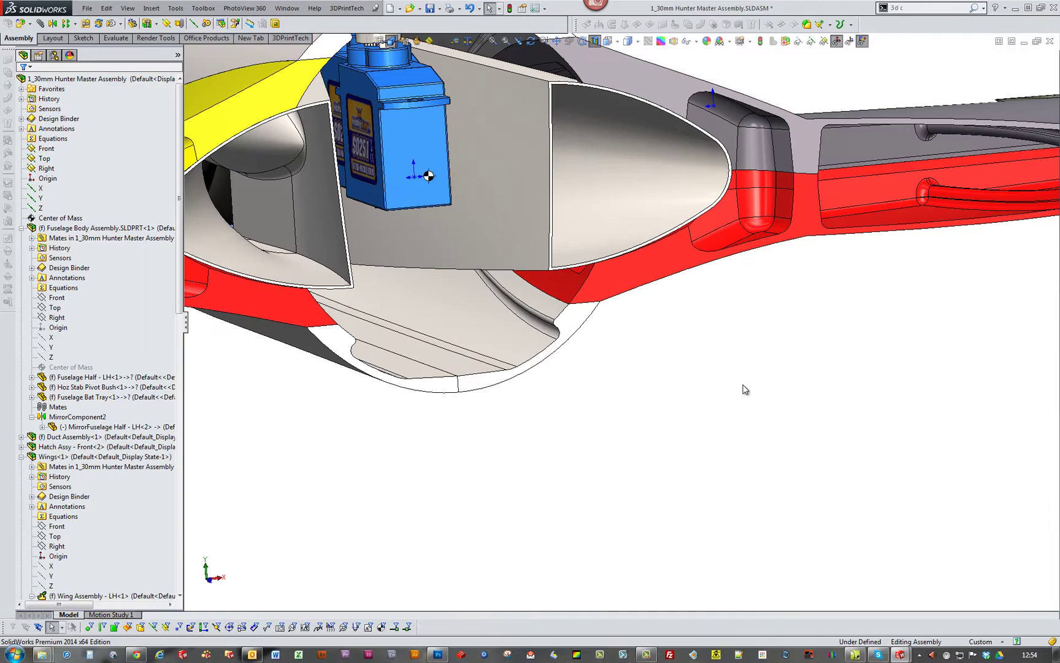
# - Highlight the fuselage halves and battery tray, clear the selection and view the whole sectioned aircraft from the front
pyautogui.click(575, 318)
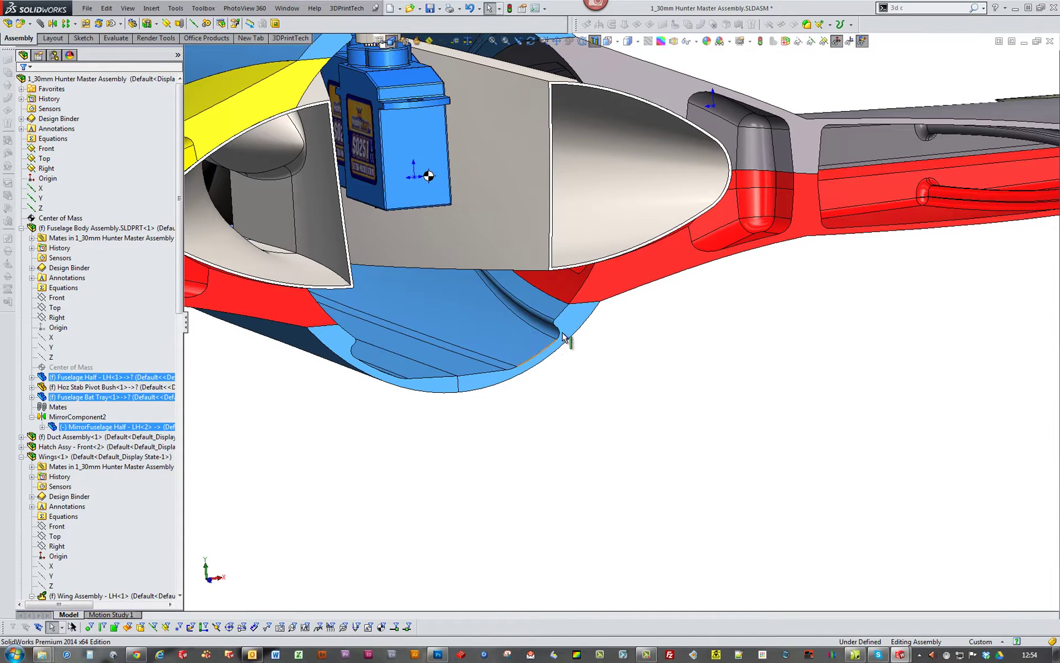
pyautogui.click(424, 445)
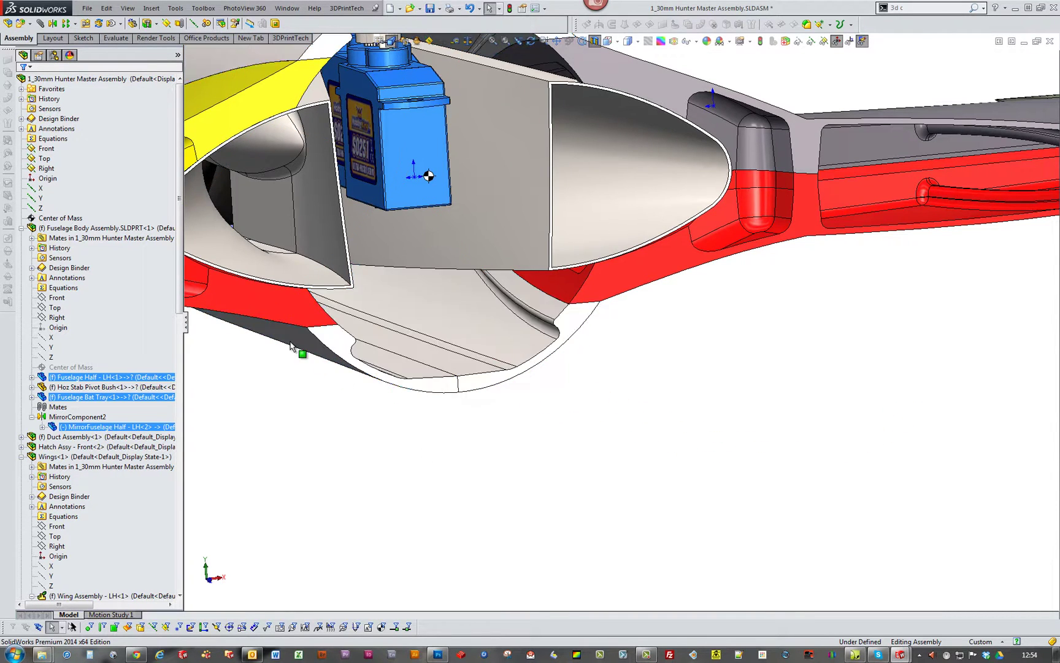
pyautogui.scroll(5, 663, 327)
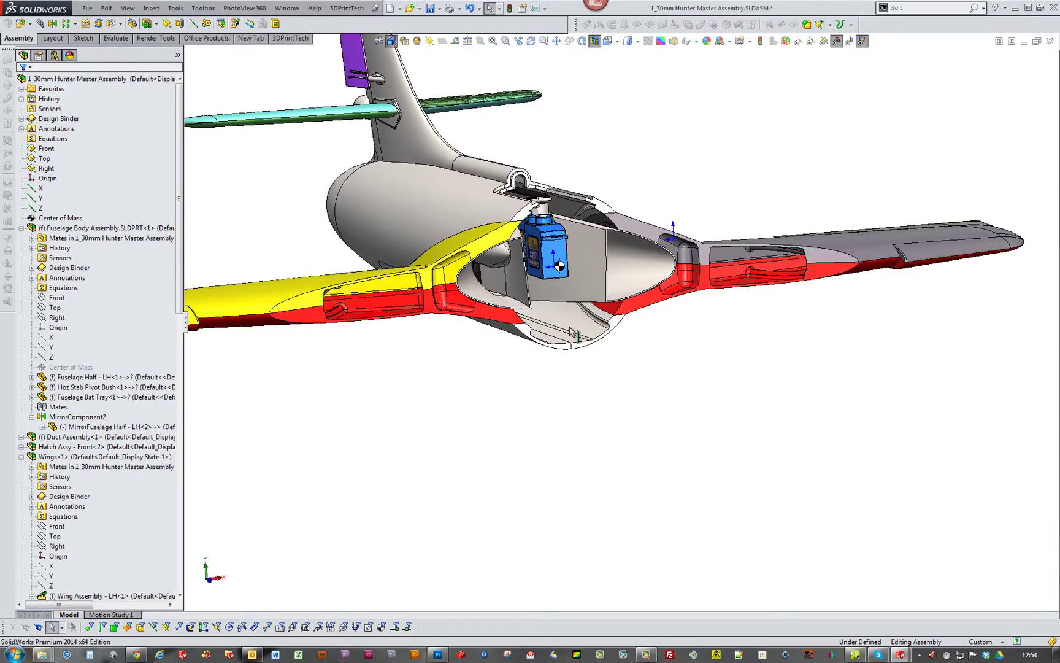
pyautogui.moveTo(543, 446); pyautogui.dragTo(693, 301, button='middle')
pyautogui.scroll(-5, 693, 301)
pyautogui.scroll(5, 693, 301)
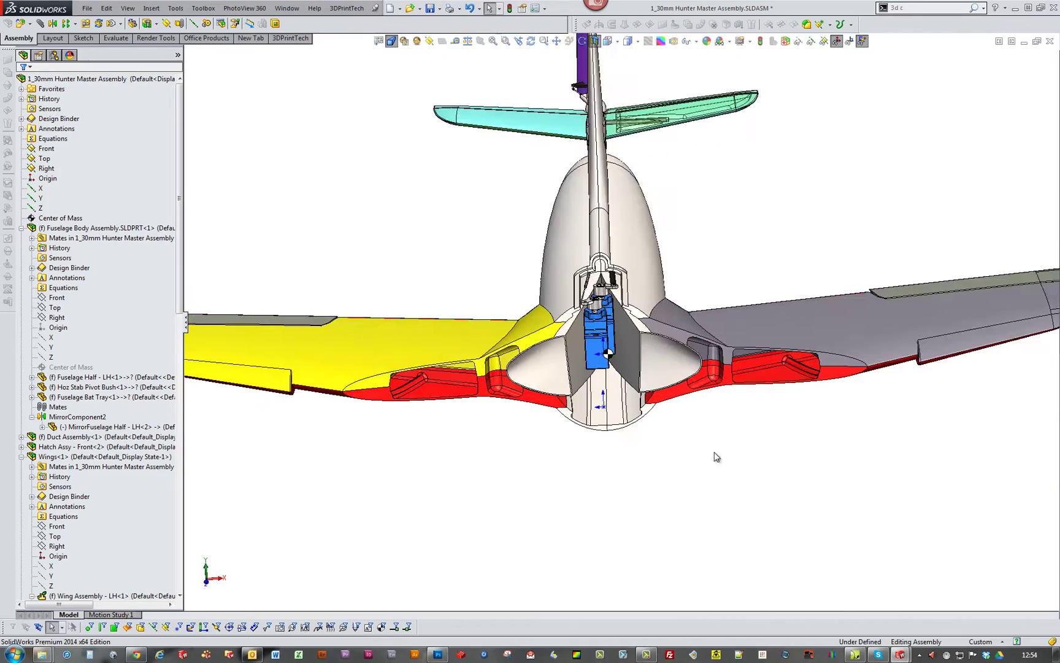
# - Highlight the blue servo area between the sectioned intake ducts, clear the selection and examine its fit in the fuselage
pyautogui.scroll(-3, 570, 329)
pyautogui.moveTo(570, 329); pyautogui.dragTo(701, 446, button='middle')
pyautogui.scroll(3, 601, 351)
pyautogui.click(602, 352)
pyautogui.scroll(-4, 602, 352)
pyautogui.click(701, 445)
pyautogui.scroll(4, 610, 378)
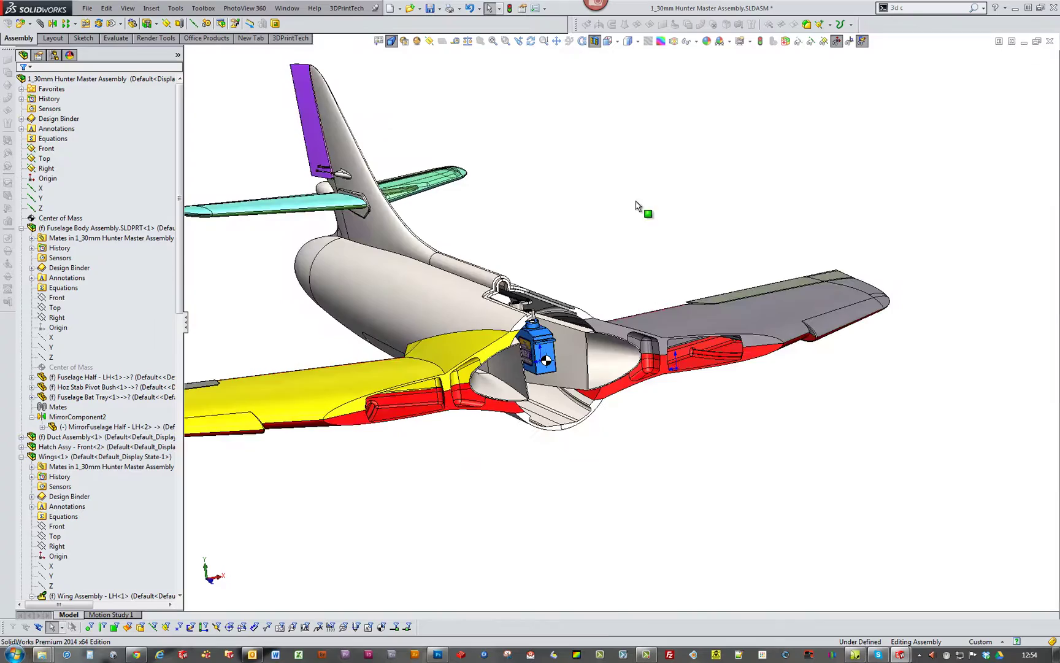
# - Highlight the duct inlet at the section cut, clear the selection and examine the duct walls against the wing root
pyautogui.moveTo(577, 456); pyautogui.dragTo(775, 487, button='middle')
pyautogui.click(698, 311)
pyautogui.click(699, 309)
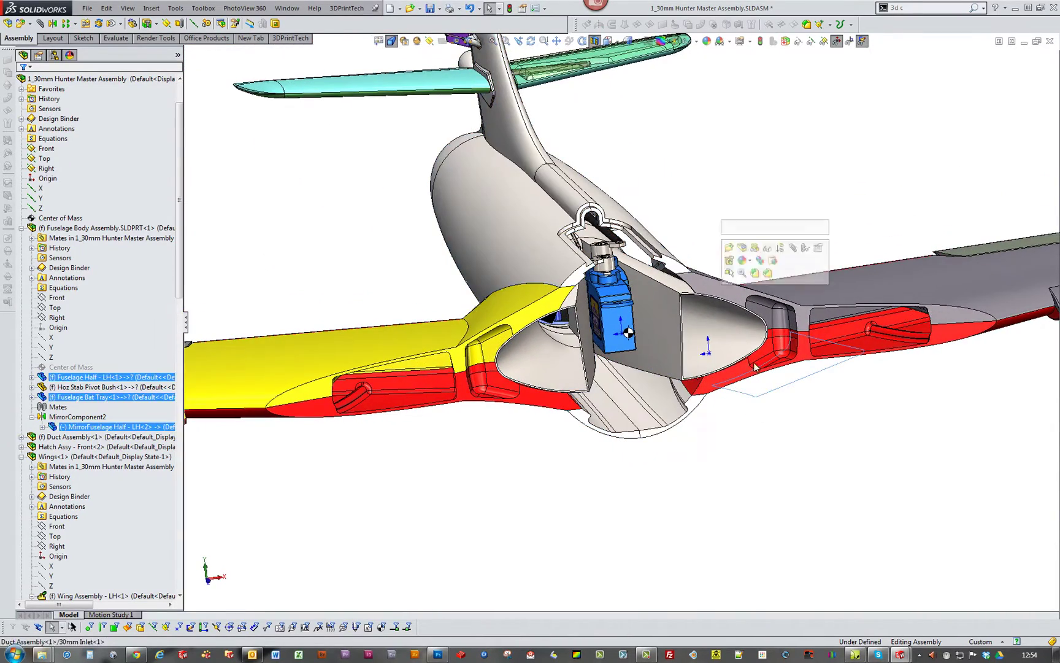
pyautogui.click(689, 496)
pyautogui.moveTo(689, 496); pyautogui.dragTo(752, 453, button='middle')
pyautogui.scroll(2, 583, 330)
pyautogui.scroll(-3, 582, 331)
pyautogui.moveTo(583, 332); pyautogui.dragTo(722, 294, button='middle')
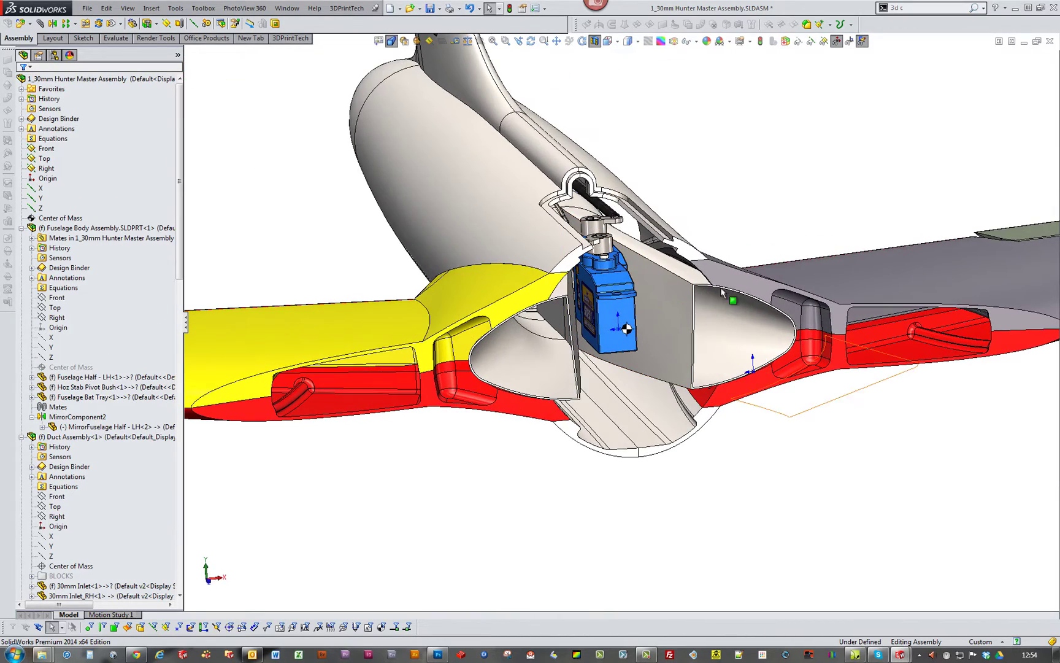
# - Examine the whole sectioned aircraft and the junction of the wing roots, ducts and lower fuselage
pyautogui.moveTo(831, 414); pyautogui.dragTo(845, 490, button='middle')
pyautogui.scroll(4, 829, 458)
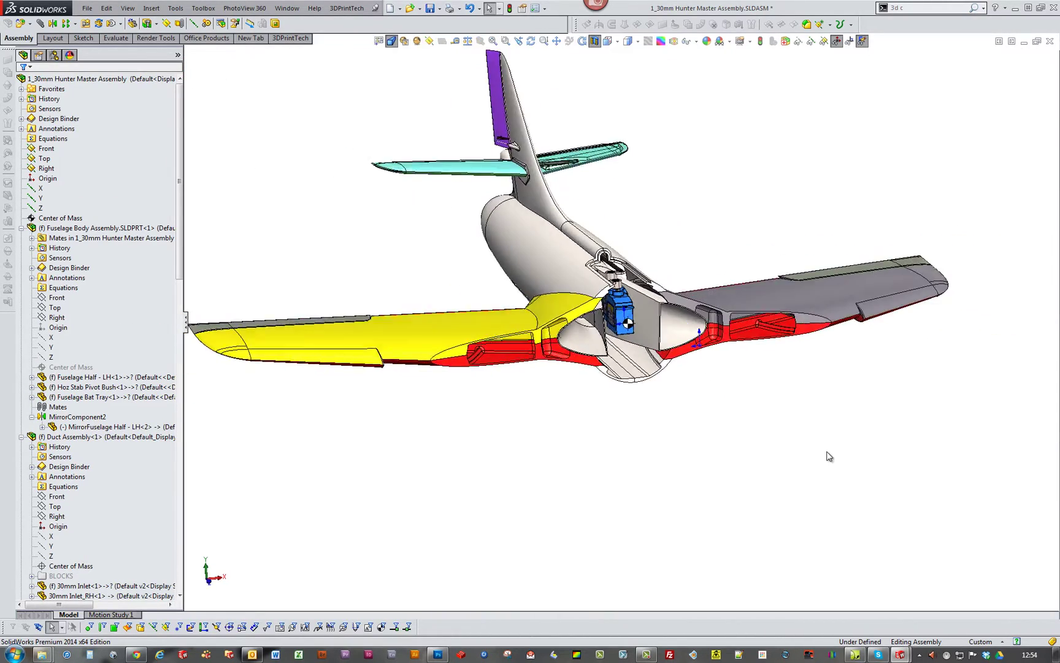
pyautogui.moveTo(438, 270); pyautogui.dragTo(538, 291, button='middle')
pyautogui.scroll(-3, 540, 291)
pyautogui.moveTo(672, 372); pyautogui.dragTo(742, 353, button='middle')
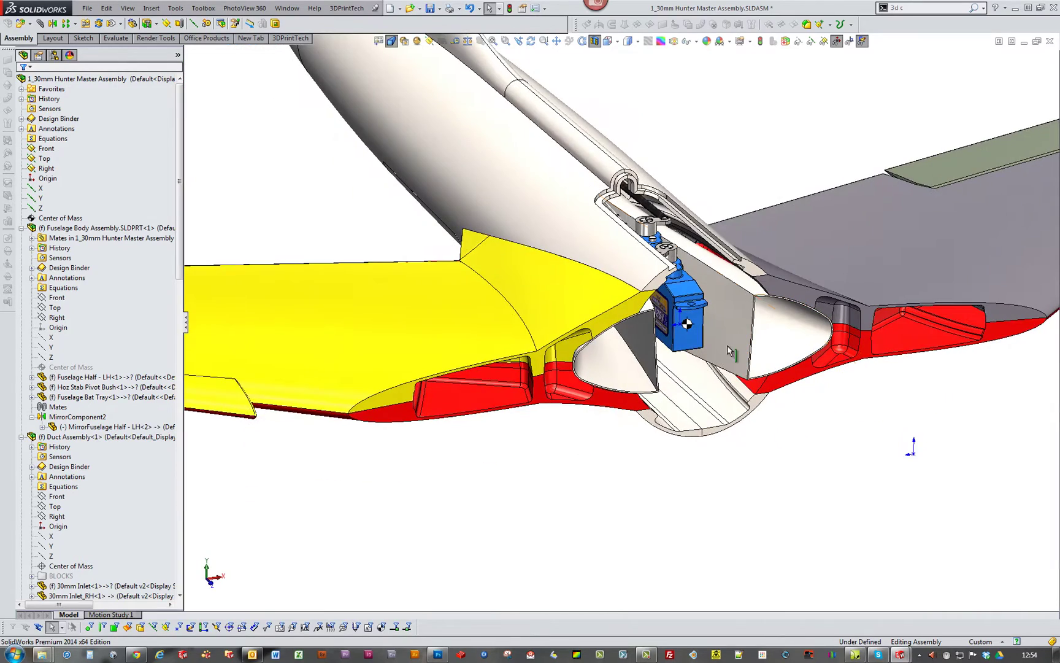
pyautogui.scroll(5, 820, 452)
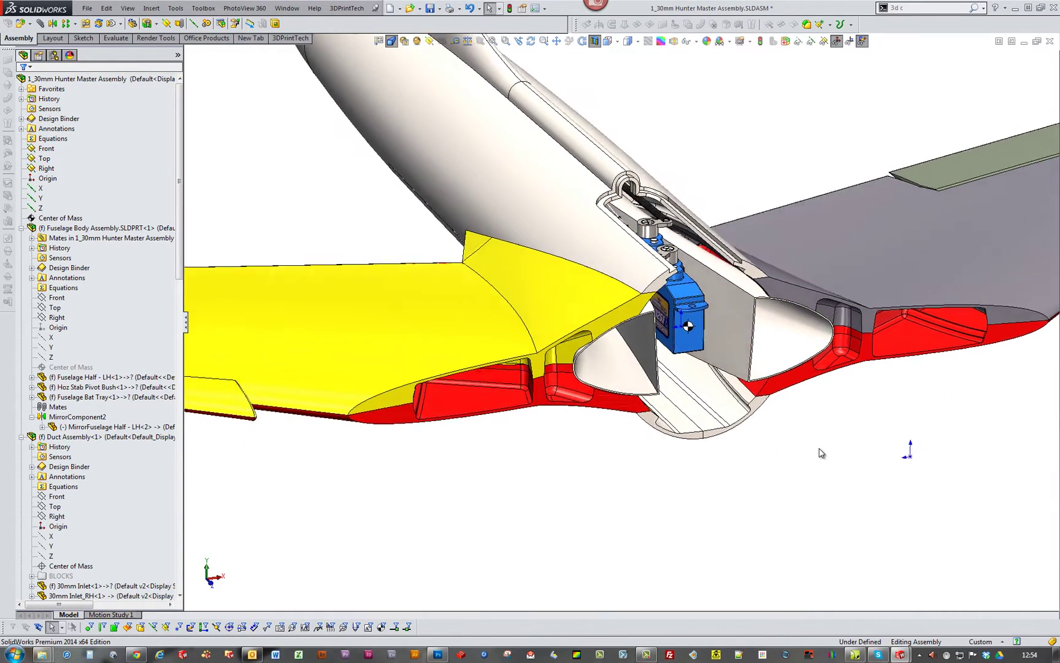
pyautogui.scroll(-5, 679, 310)
pyautogui.scroll(5, 680, 310)
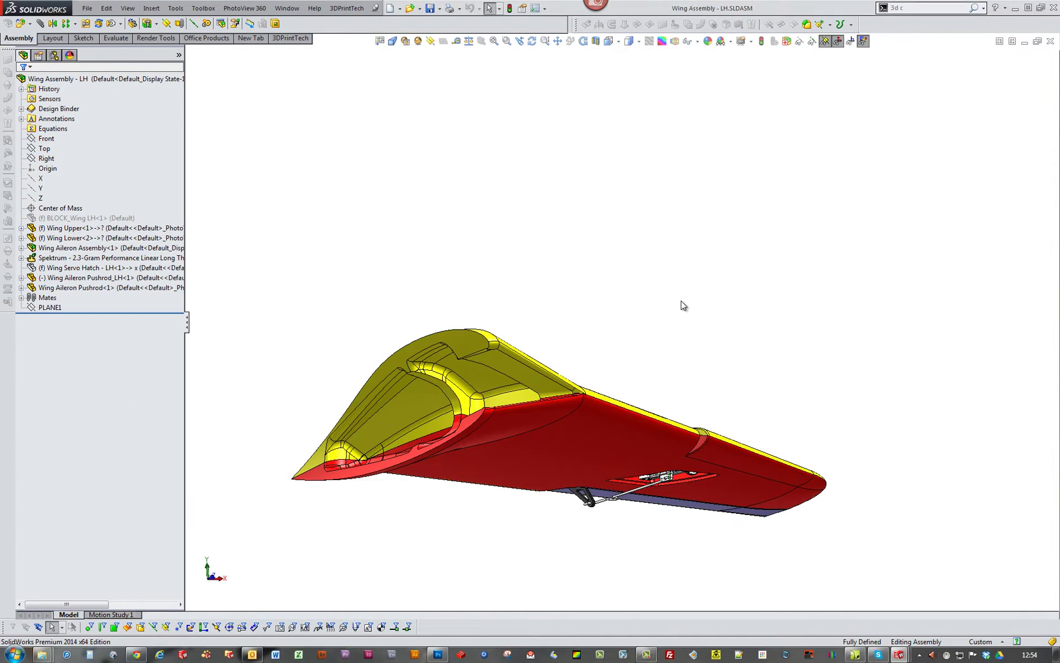
# - Examine the root-end cavity of Wing Assembly - LH, highlighting a root face and clearing the selection
pyautogui.scroll(2, 681, 302)
pyautogui.moveTo(565, 362); pyautogui.dragTo(569, 386, button='middle')
pyautogui.scroll(-4, 569, 387)
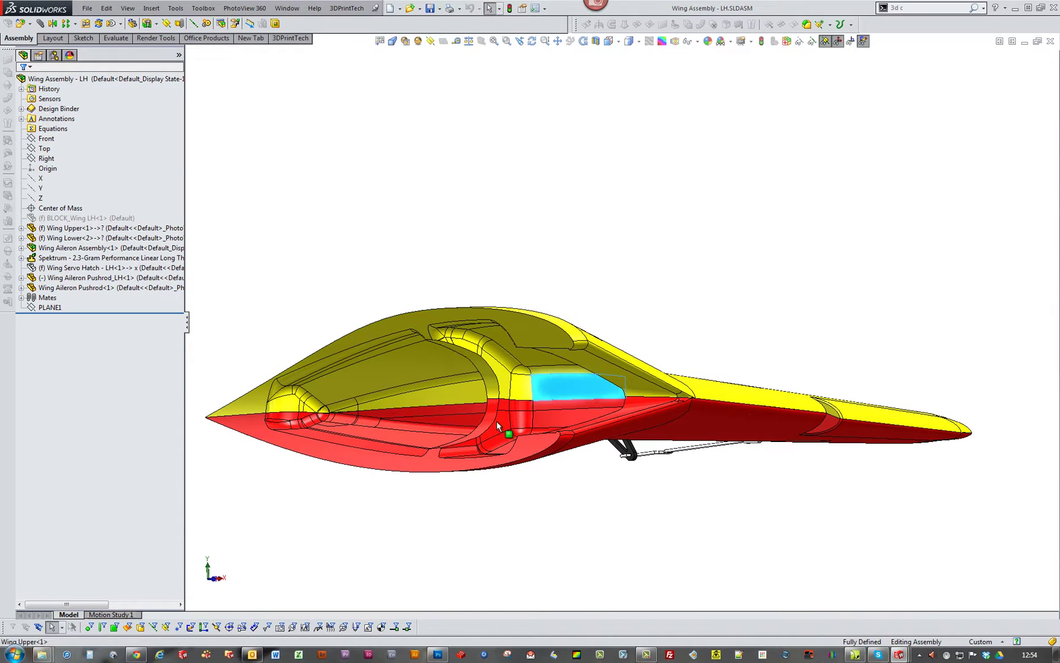
pyautogui.click(468, 419)
pyautogui.click(716, 268)
pyautogui.scroll(3, 717, 268)
pyautogui.moveTo(717, 268); pyautogui.dragTo(605, 388, button='middle')
pyautogui.scroll(-3, 526, 390)
pyautogui.moveTo(718, 526); pyautogui.dragTo(821, 505, button='middle')
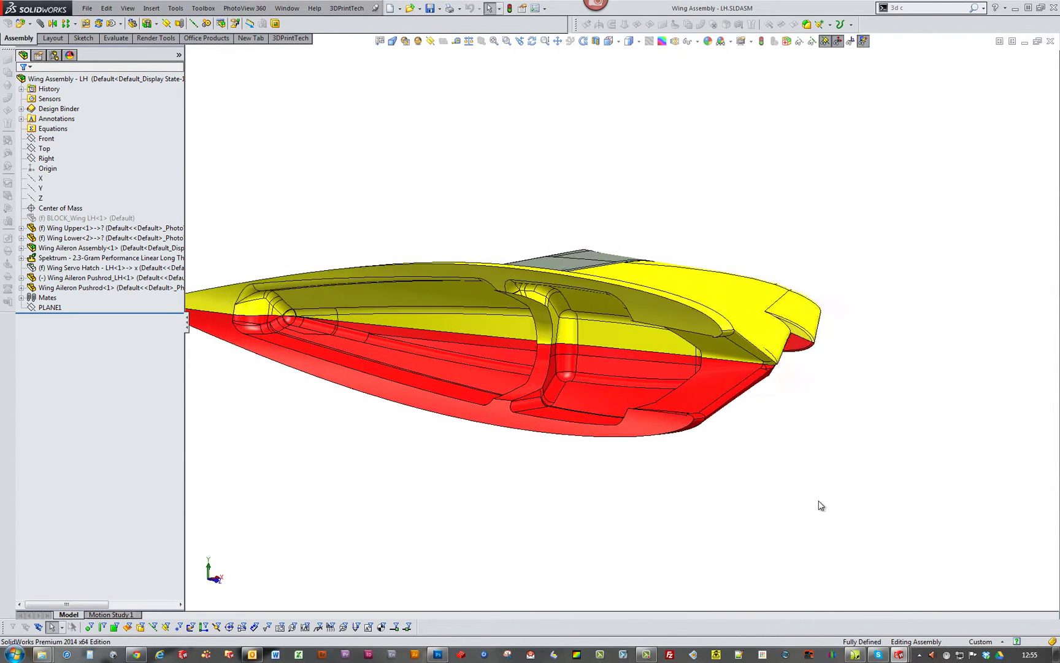
# - Examine the left wing's underside around the servo opening, pushrod and aileron
pyautogui.scroll(3, 893, 389)
pyautogui.scroll(-1, 622, 353)
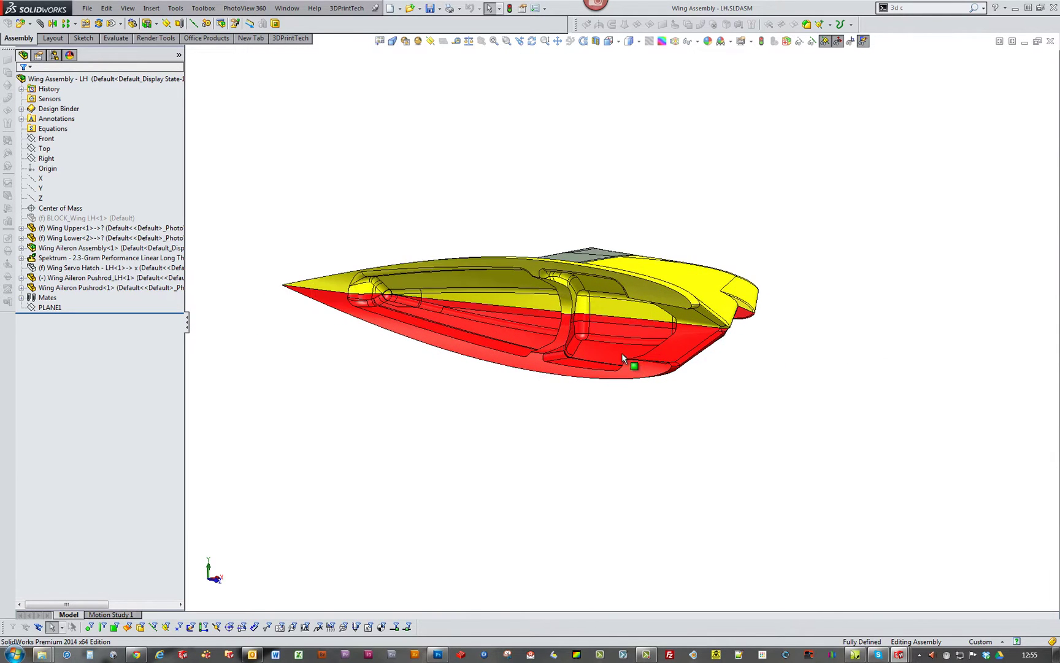
pyautogui.moveTo(596, 332)
pyautogui.mouseDown(button='middle')
pyautogui.moveTo(743, 374)
pyautogui.moveTo(757, 503)
pyautogui.moveTo(858, 548)
pyautogui.mouseUp(button='middle')
pyautogui.scroll(-2, 858, 548)
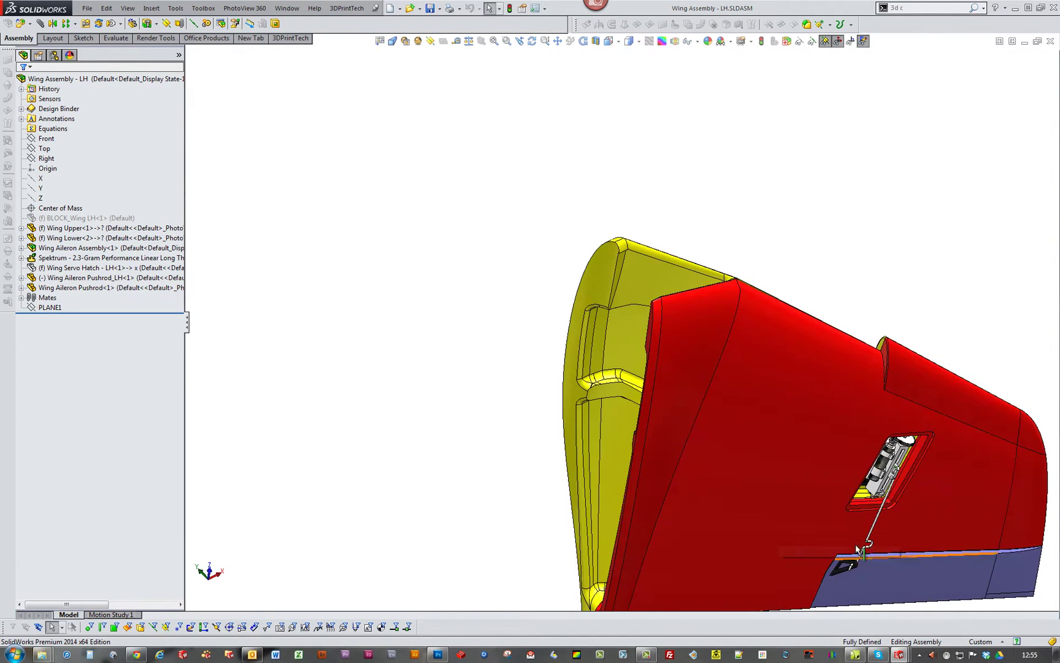
pyautogui.scroll(3, 842, 419)
pyautogui.moveTo(843, 420); pyautogui.dragTo(737, 321, button='middle')
pyautogui.scroll(2, 742, 342)
# - Explode the left wing assembly by separating Wing Upper from Wing Lower and rotating it 28° to expose the interior
pyautogui.click(612, 407)
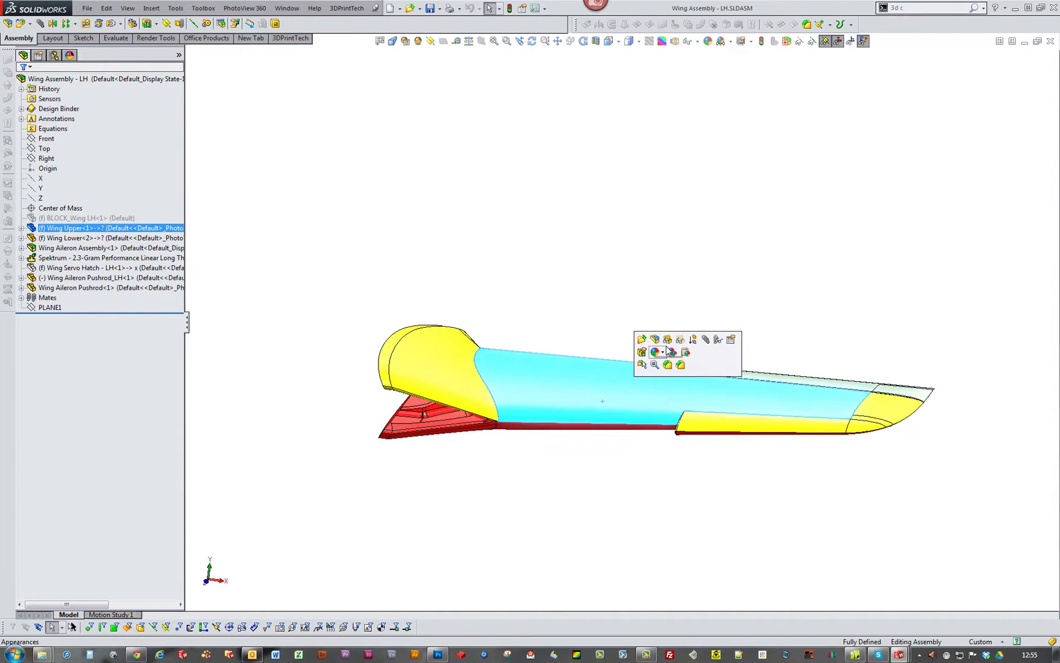
pyautogui.click(669, 343)
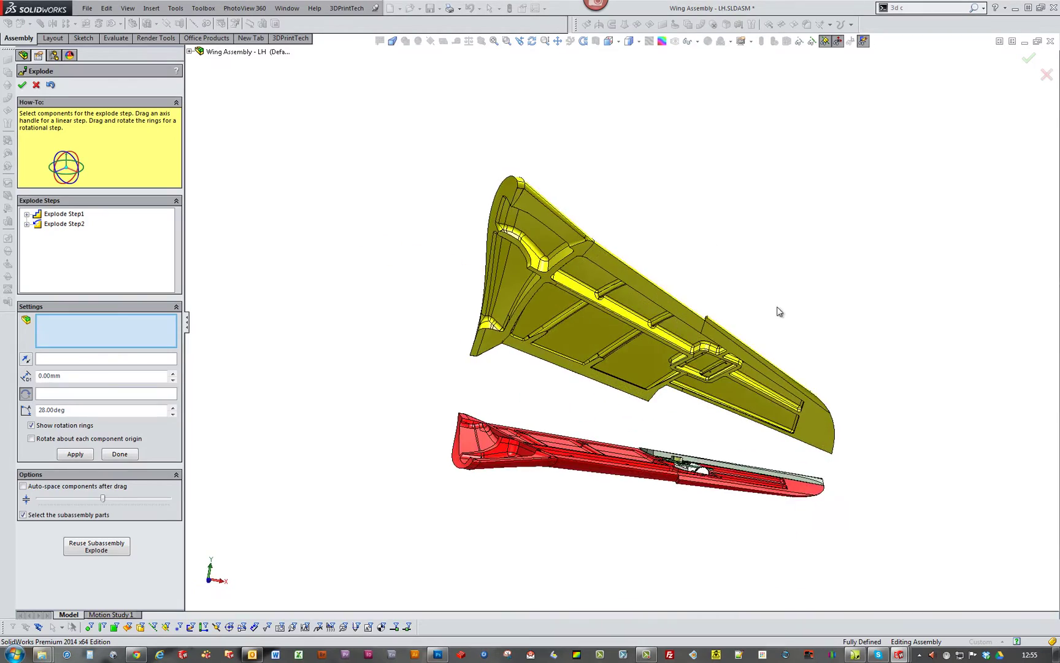
pyautogui.moveTo(777, 312); pyautogui.dragTo(915, 365, button='middle')
pyautogui.scroll(-2, 857, 365)
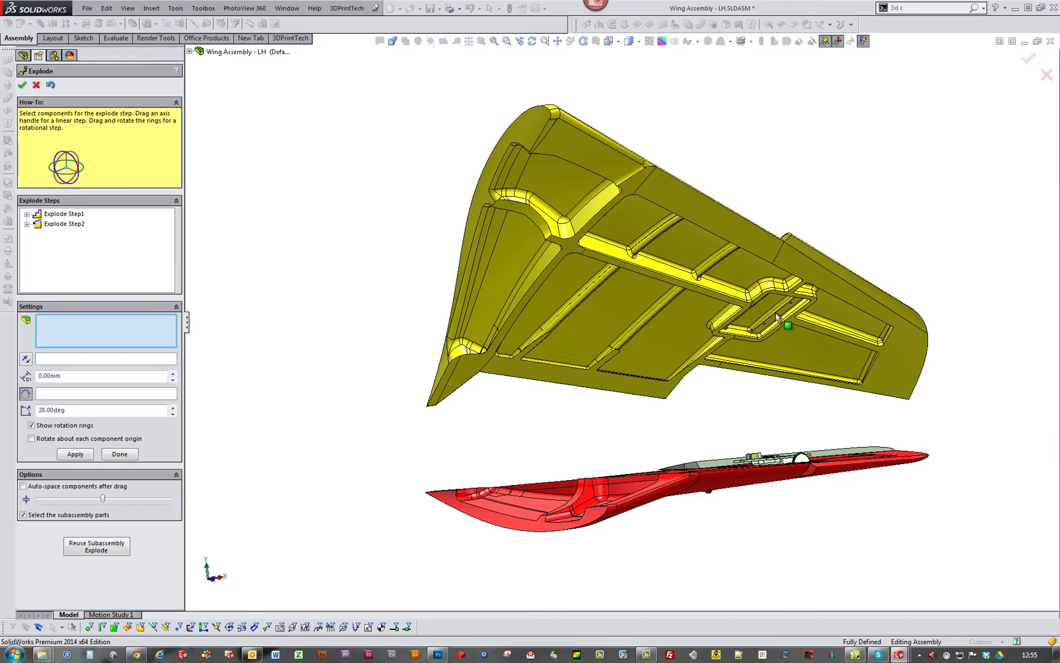
pyautogui.moveTo(913, 324); pyautogui.dragTo(808, 296, button='middle')
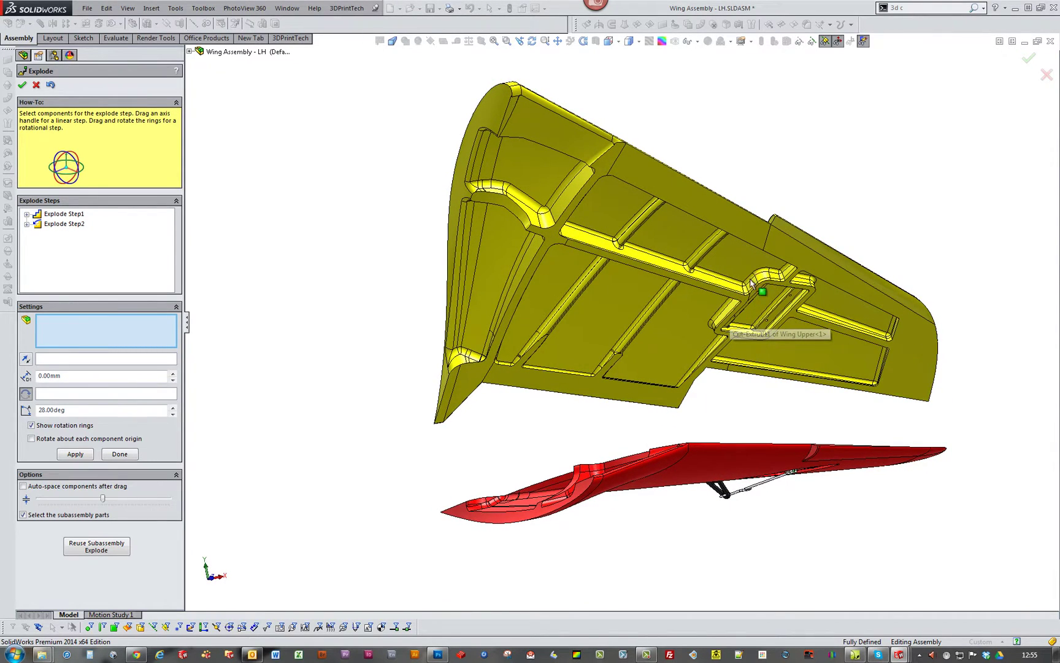
pyautogui.moveTo(920, 235); pyautogui.dragTo(753, 294, button='middle')
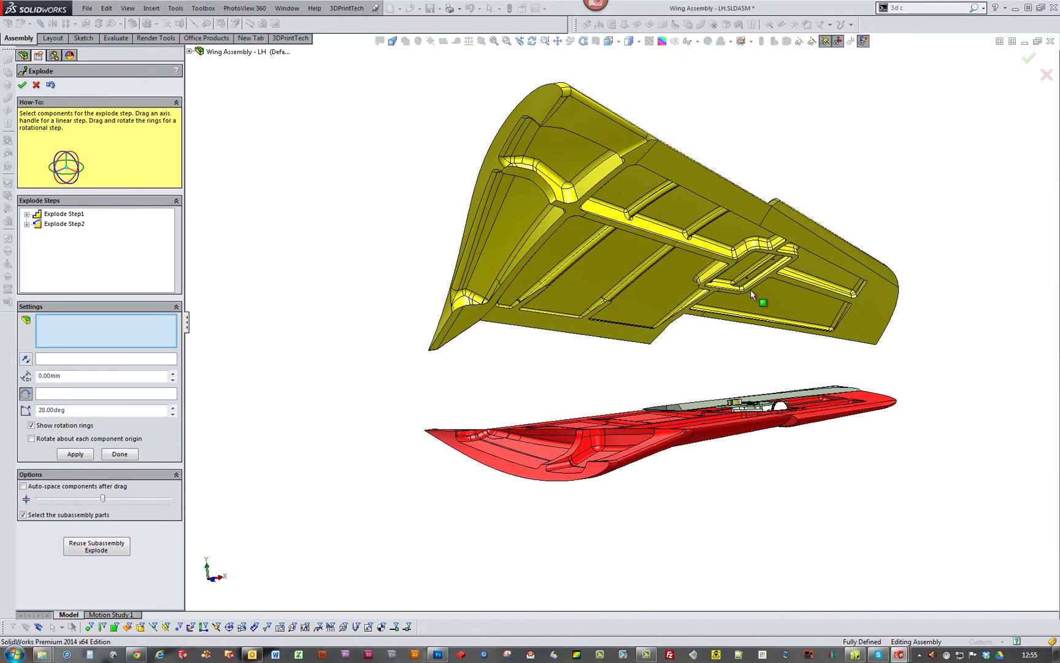
pyautogui.click(601, 269)
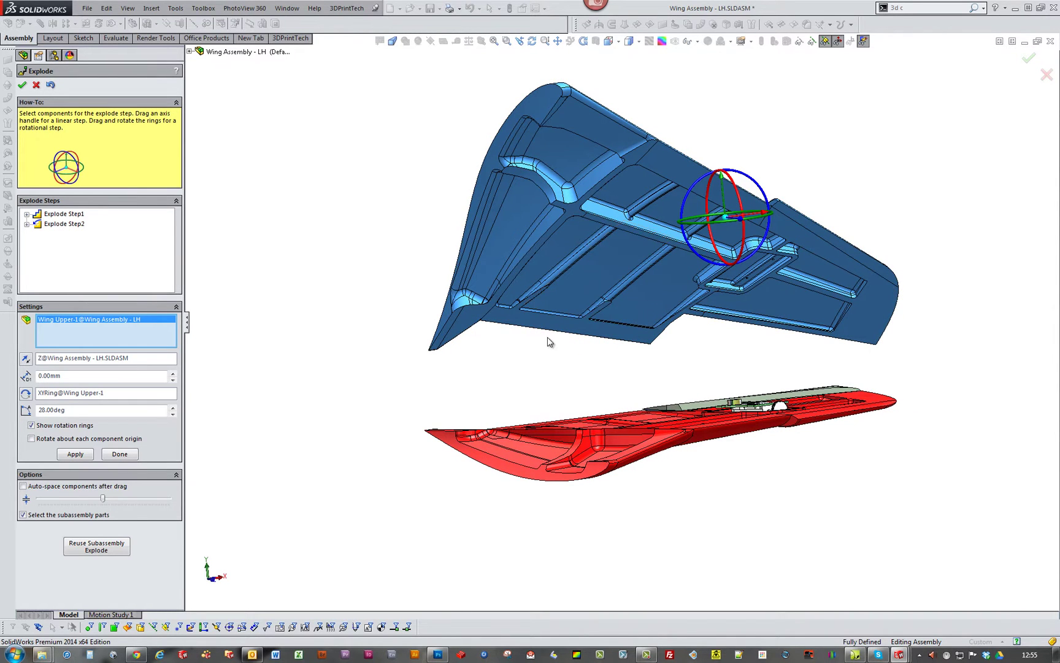
pyautogui.click(1028, 60)
# - Highlight the thin skin panels between the ribs inside Wing Upper and clear the selection
pyautogui.click(654, 299)
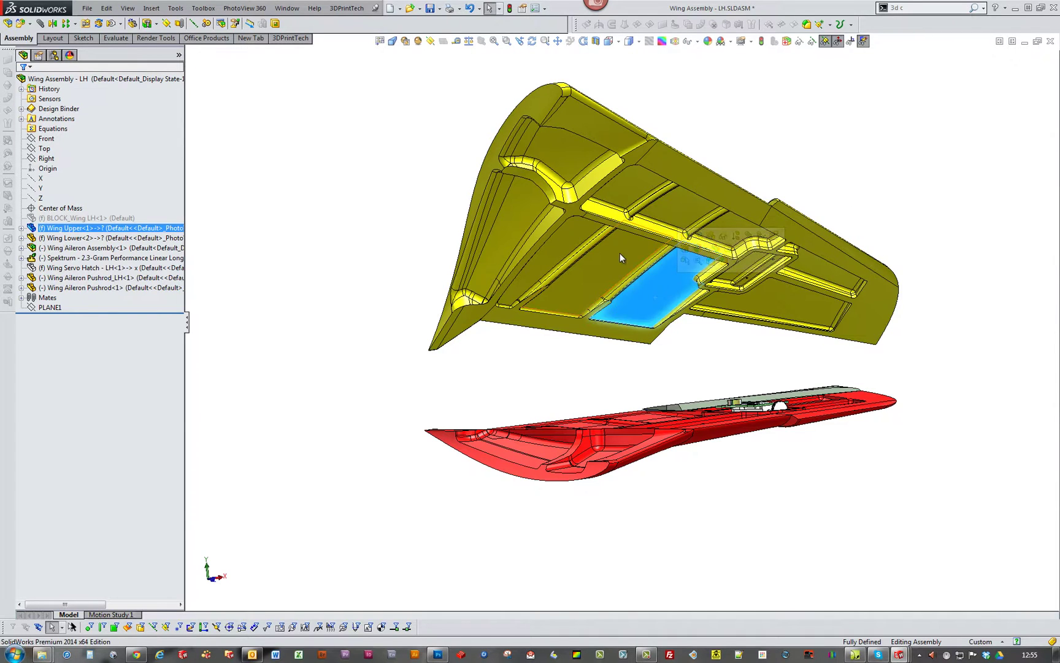
pyautogui.click(619, 253)
pyautogui.click(569, 237)
pyautogui.click(898, 135)
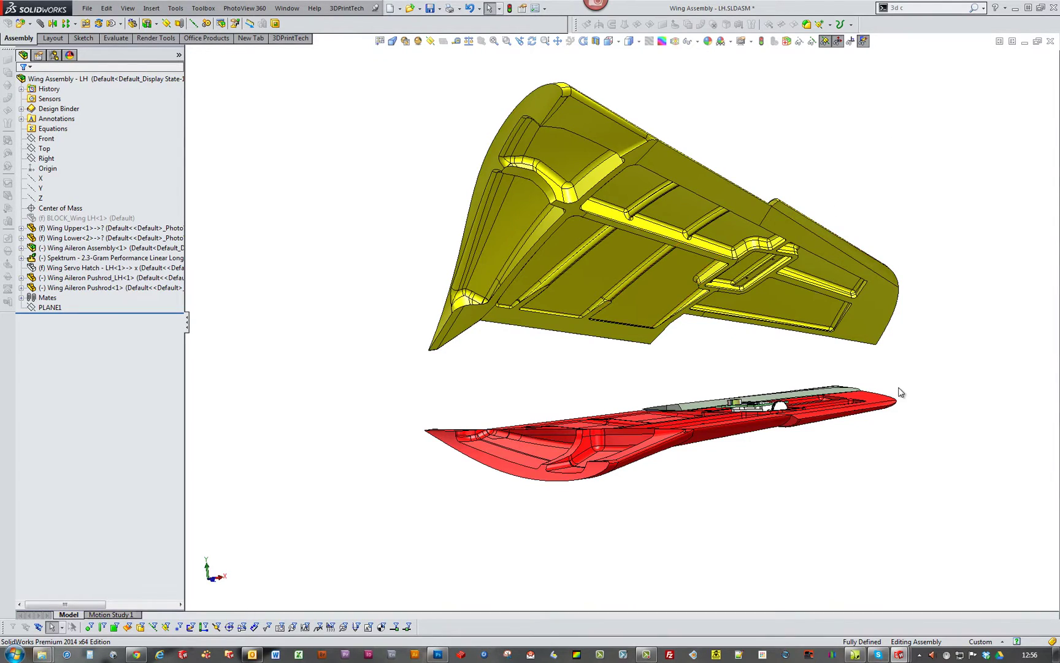
# - Compare the inner ribs and spars of the exploded Wing Upper and Wing Lower from several angles
pyautogui.moveTo(900, 392); pyautogui.dragTo(687, 339, button='middle')
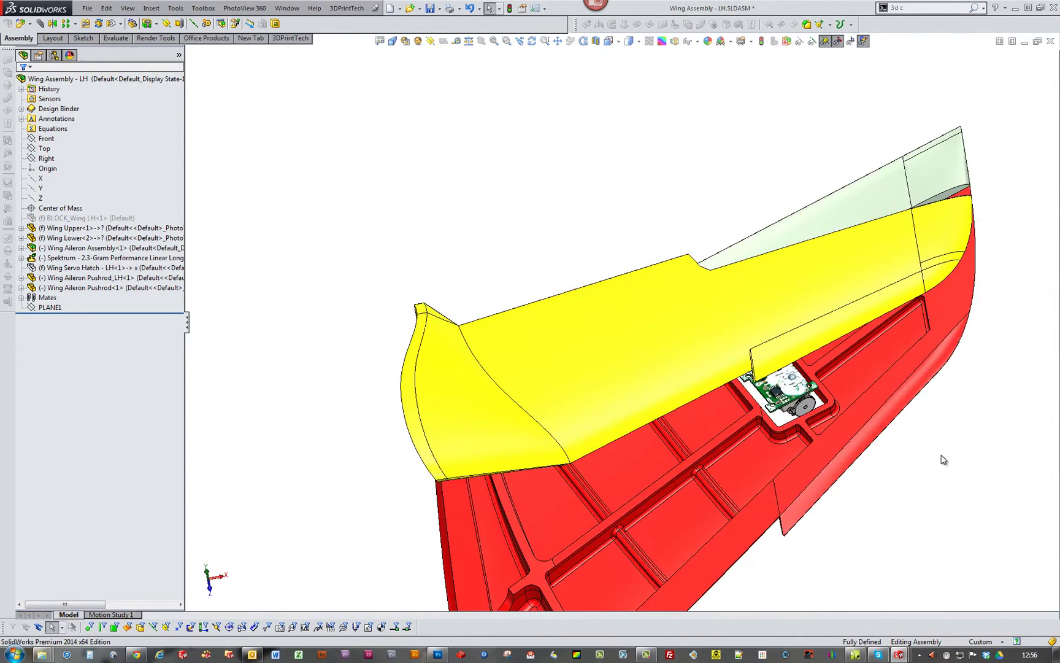
pyautogui.scroll(5, 942, 460)
pyautogui.moveTo(845, 419); pyautogui.dragTo(715, 403, button='middle')
pyautogui.scroll(5, 767, 368)
pyautogui.scroll(-2, 706, 363)
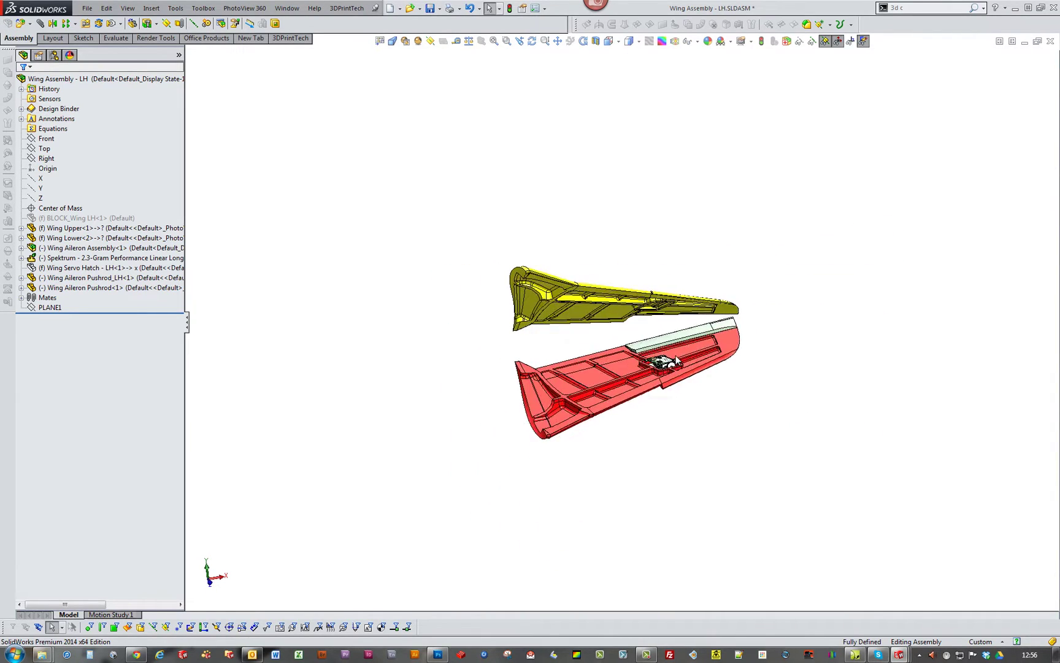
pyautogui.moveTo(677, 361); pyautogui.dragTo(561, 283, button='middle')
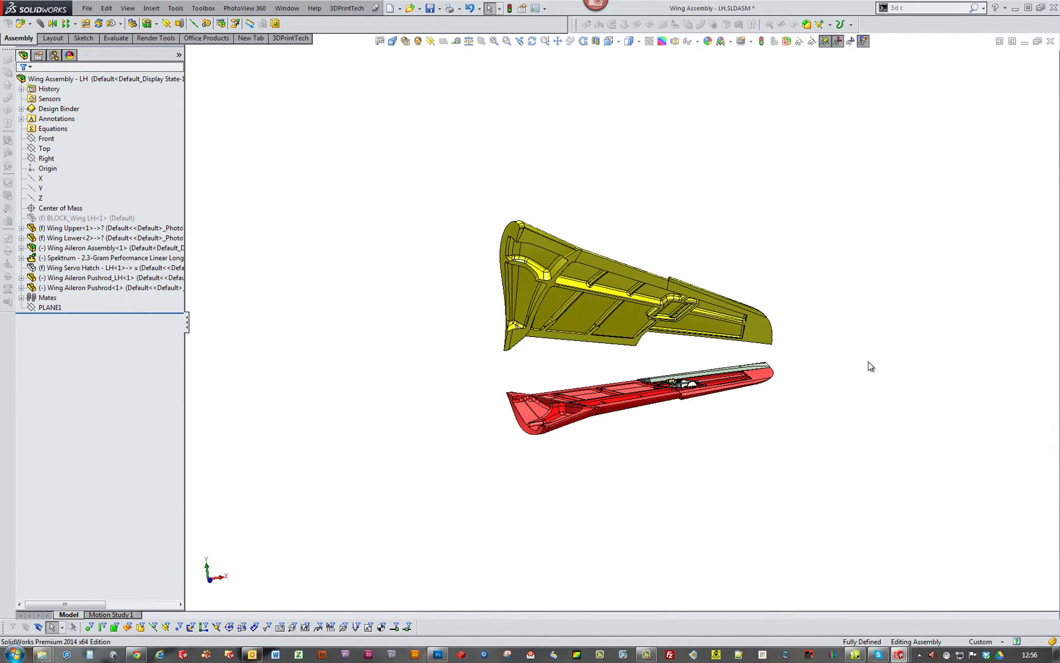
pyautogui.moveTo(870, 366); pyautogui.dragTo(664, 414, button='middle')
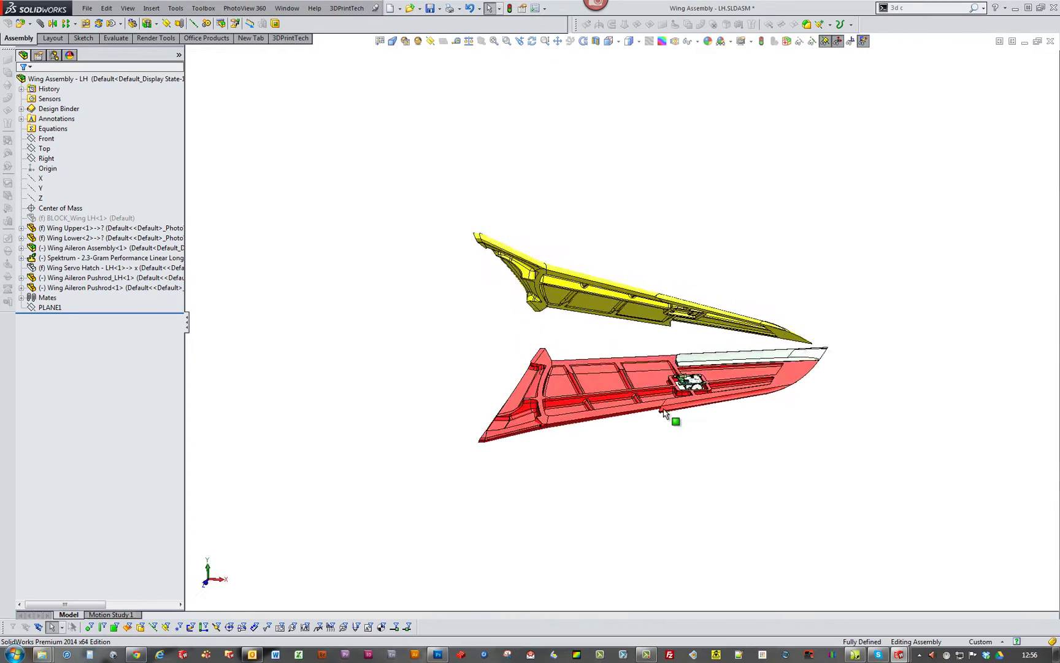
pyautogui.scroll(-5, 664, 415)
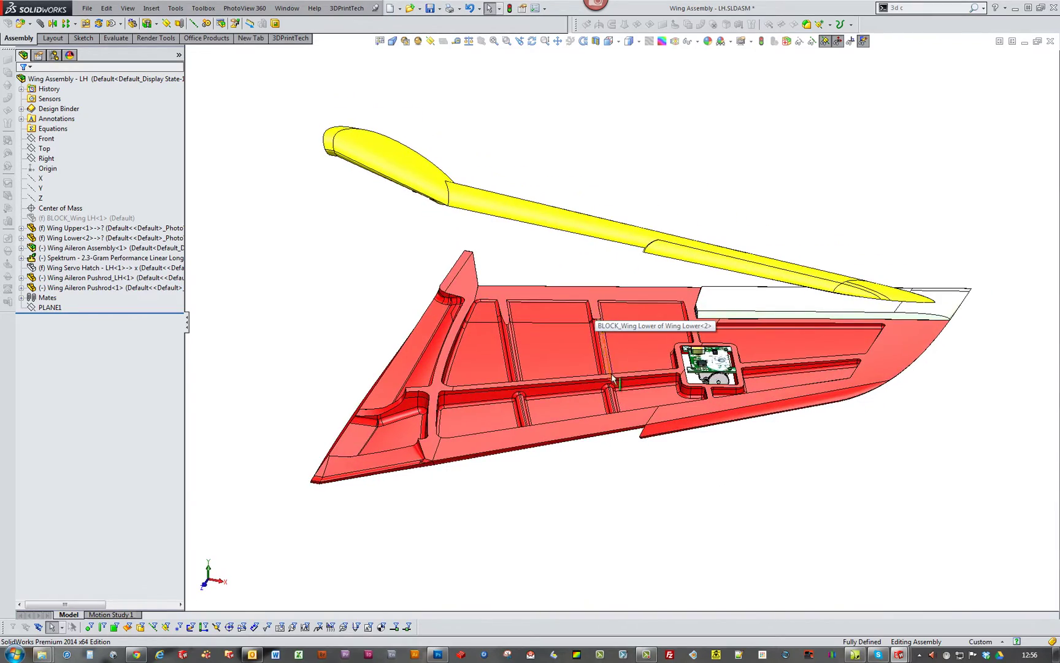
# - Examine the ribs joining the spar near the servo bay of Wing Lower, highlighting one rib and clearing the selection
pyautogui.scroll(-10, 611, 373)
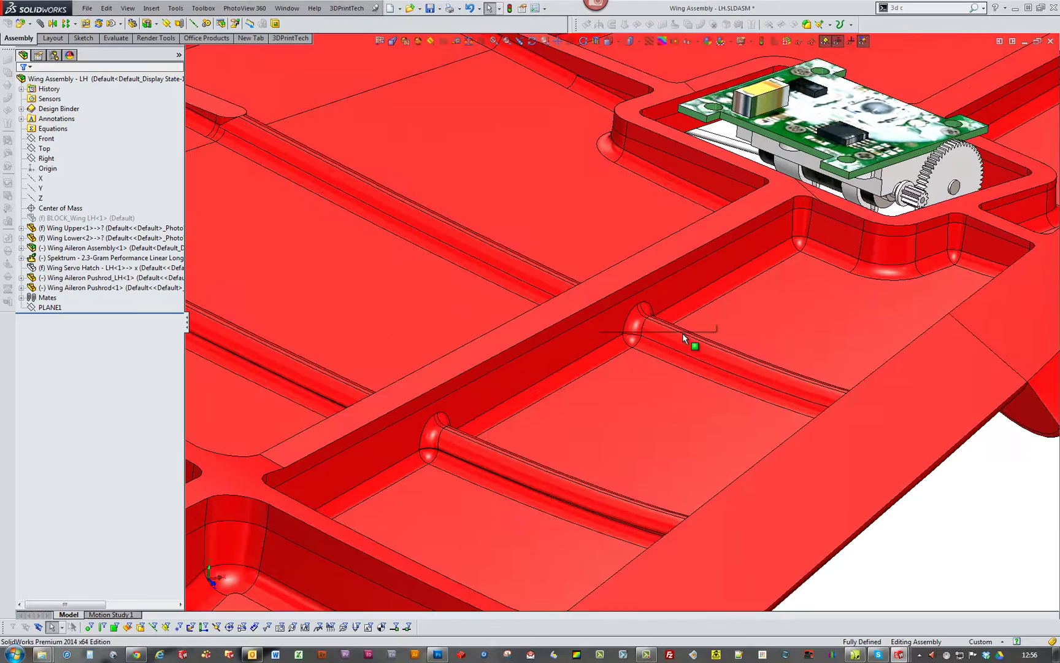
pyautogui.click(684, 354)
pyautogui.click(964, 533)
pyautogui.scroll(3, 964, 533)
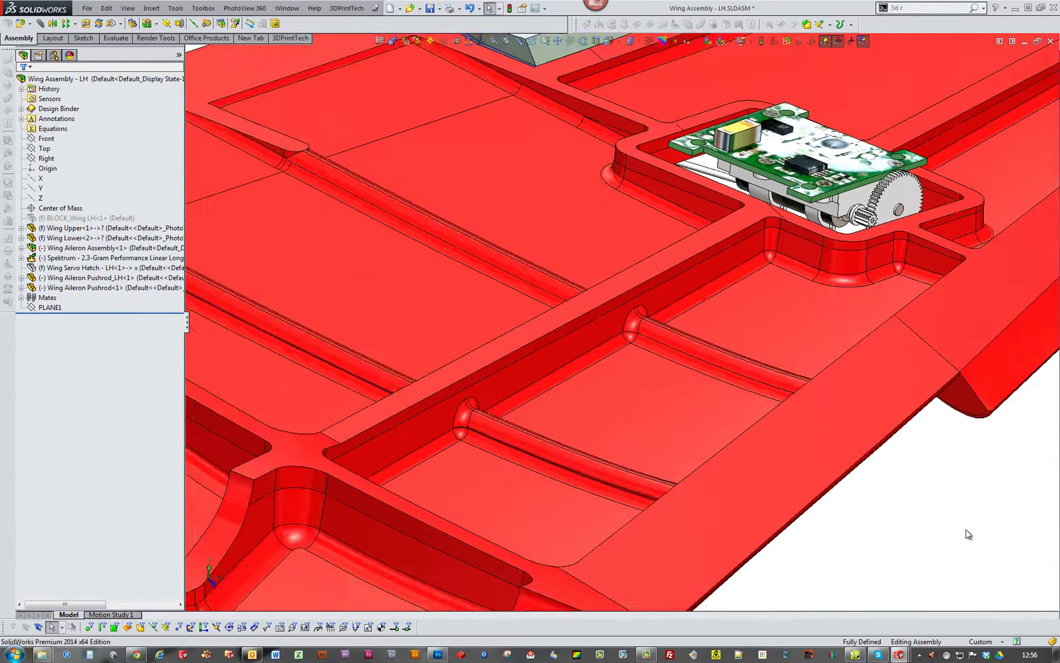
pyautogui.scroll(-2, 688, 347)
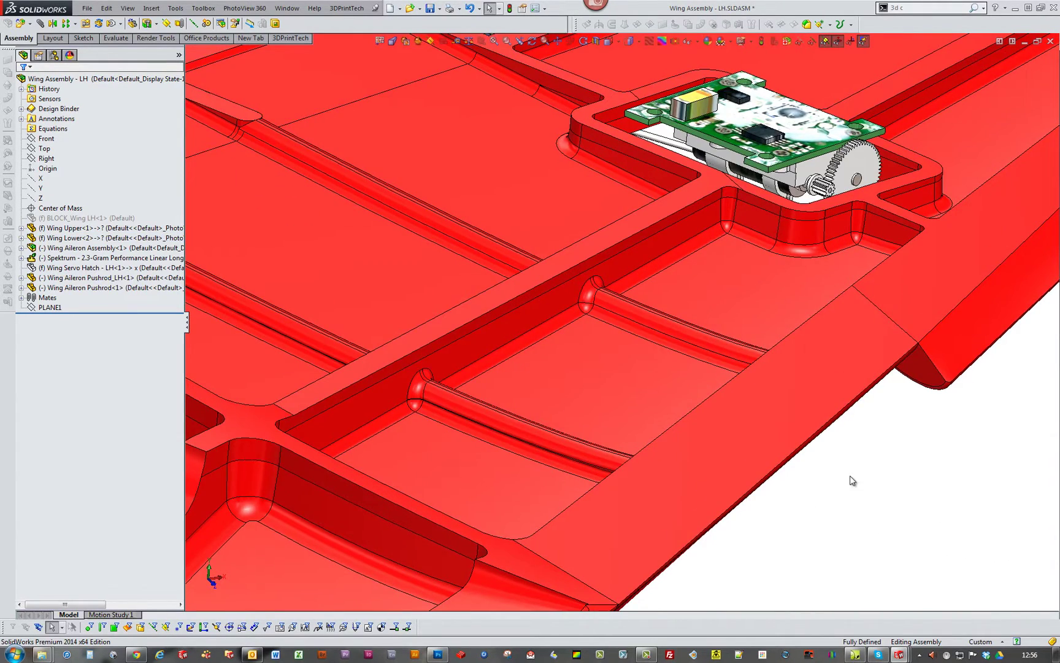
pyautogui.scroll(5, 703, 360)
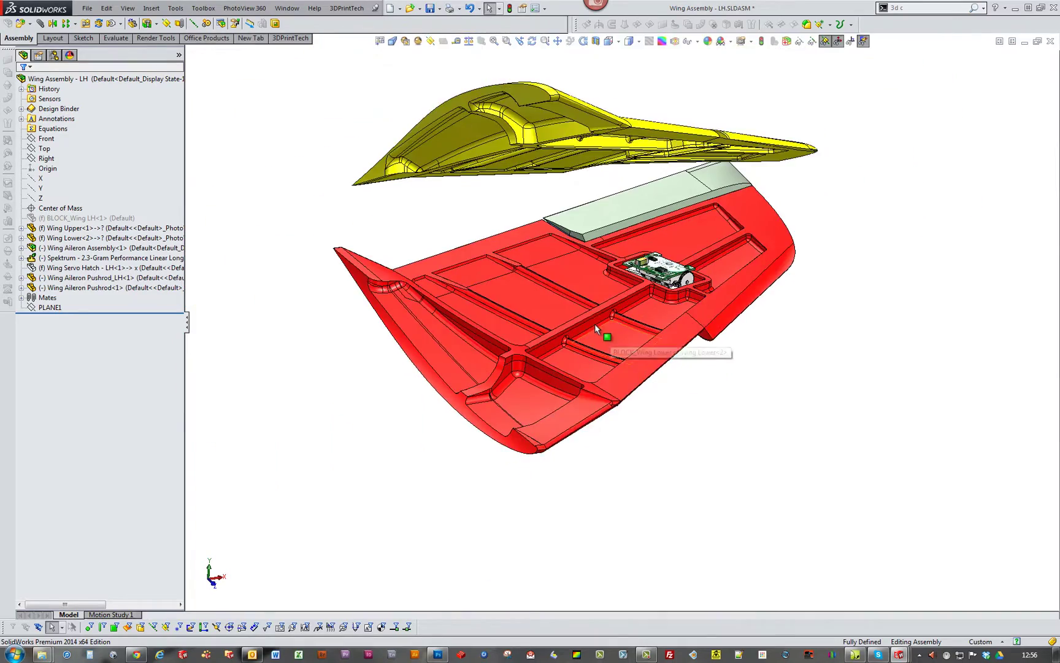
# - Highlight the outer skin of Wing Lower, examine its underside and clear the selection
pyautogui.scroll(-2, 601, 330)
pyautogui.moveTo(466, 232); pyautogui.dragTo(513, 357, button='middle')
pyautogui.click(513, 358)
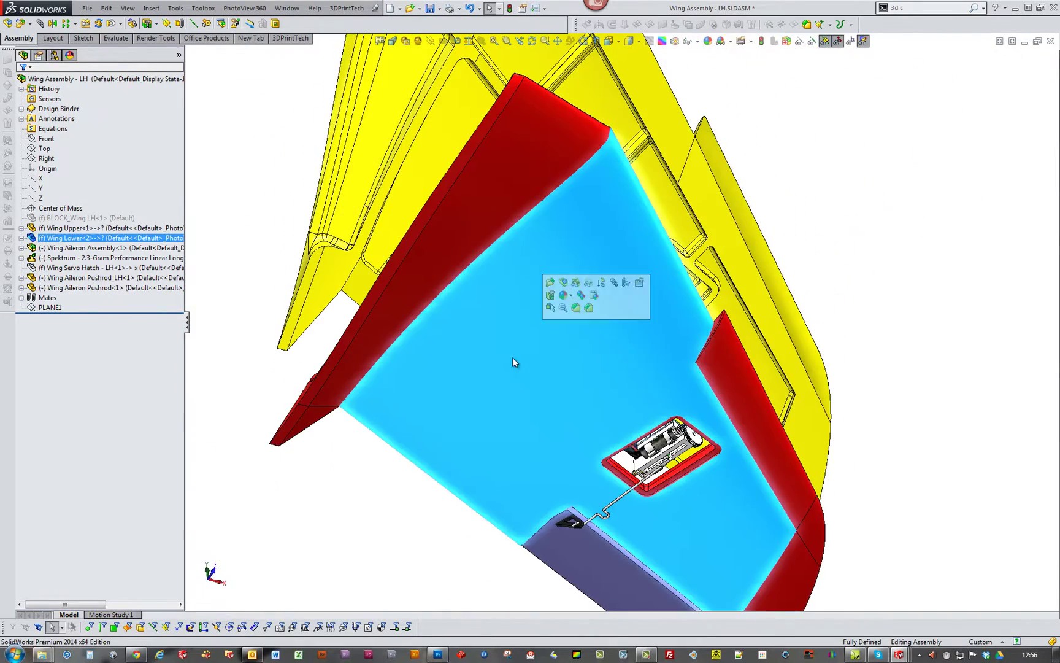
pyautogui.moveTo(957, 353); pyautogui.dragTo(933, 343, button='middle')
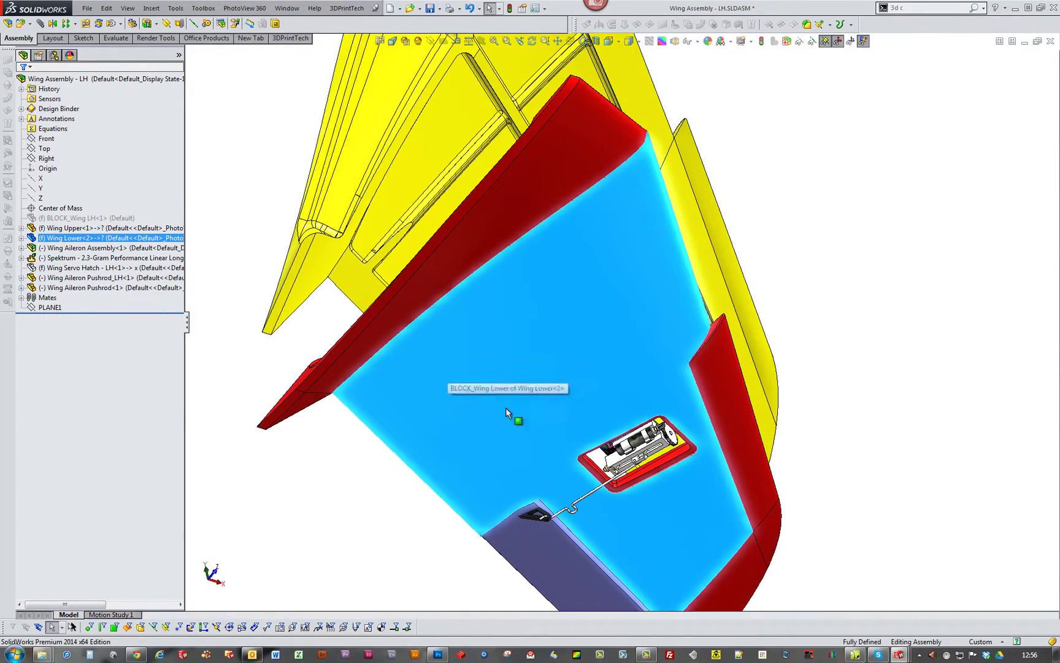
pyautogui.moveTo(909, 248); pyautogui.dragTo(972, 266, button='middle')
pyautogui.click(973, 265)
pyautogui.scroll(4, 972, 265)
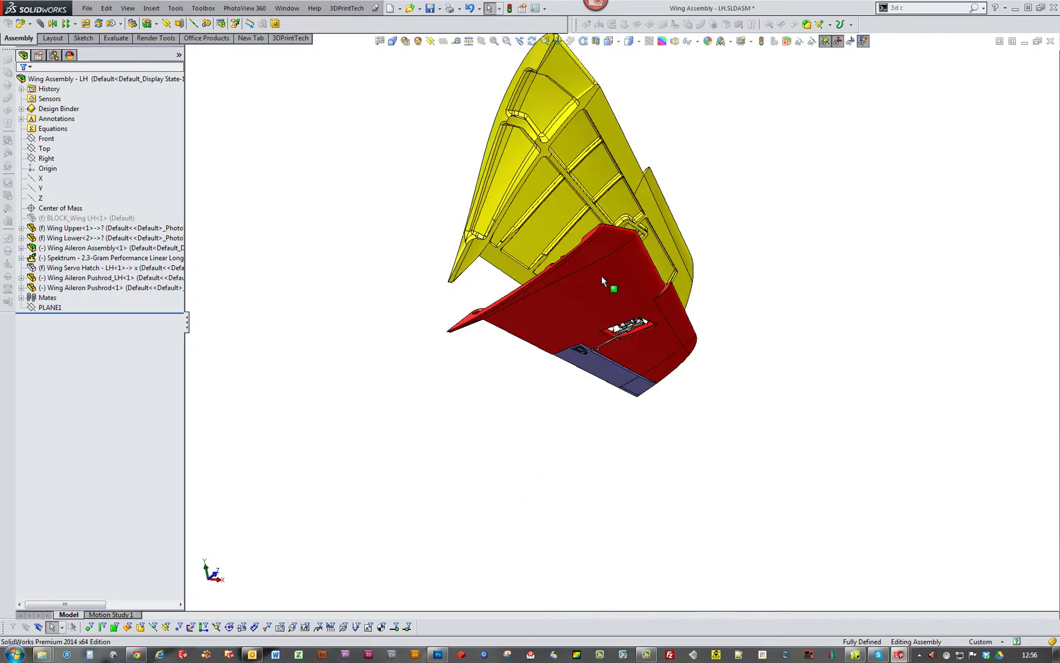
# - Examine the exploded wing halves together, focusing on the ribs, spar and root structure inside Wing Upper
pyautogui.scroll(-2, 600, 278)
pyautogui.moveTo(600, 277); pyautogui.dragTo(662, 358, button='middle')
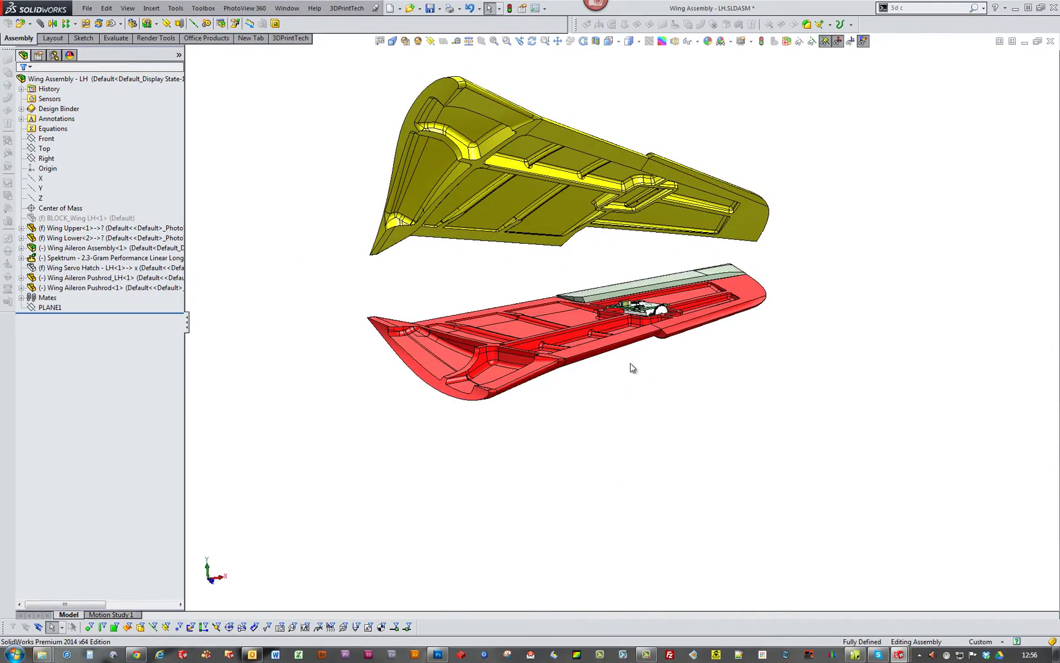
pyautogui.scroll(4, 620, 368)
pyautogui.scroll(-5, 585, 313)
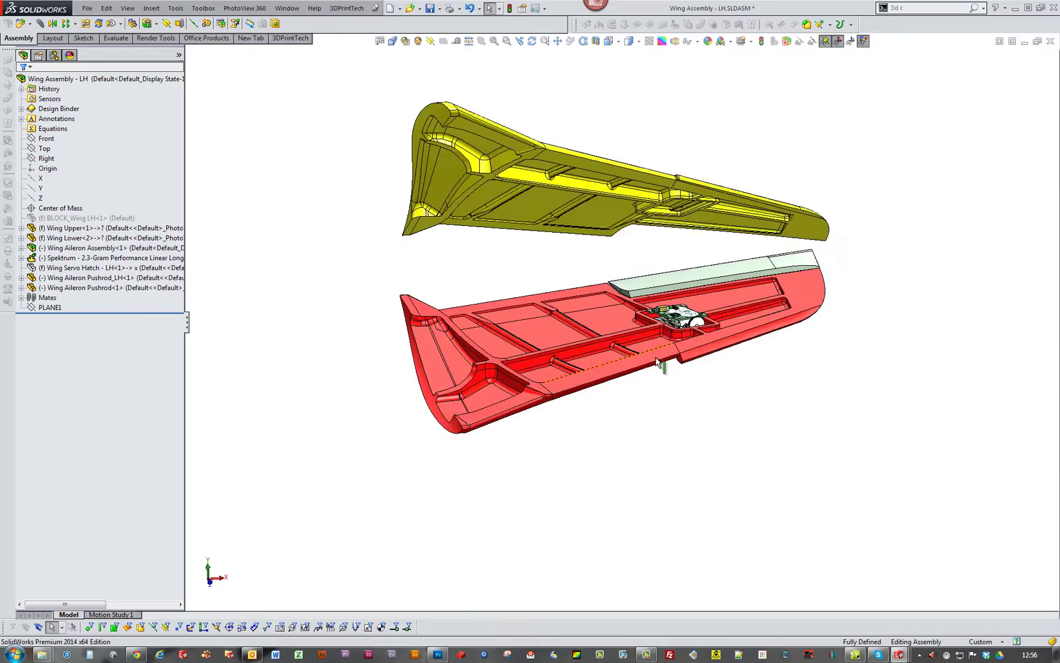
pyautogui.moveTo(822, 453); pyautogui.dragTo(605, 213, button='middle')
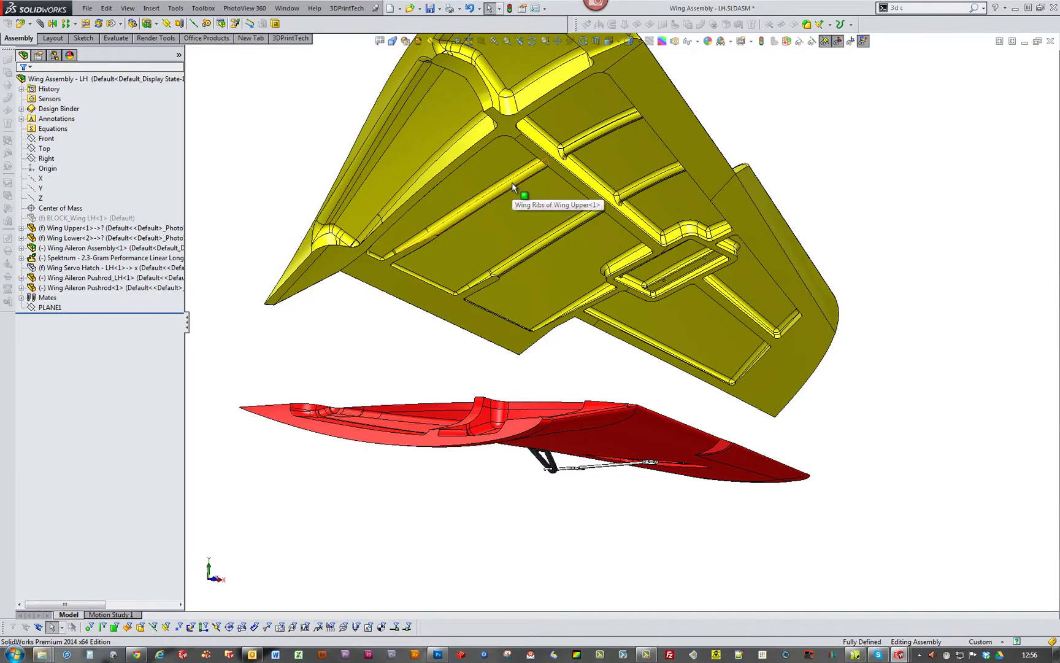
pyautogui.scroll(2, 854, 204)
pyautogui.moveTo(856, 205); pyautogui.dragTo(694, 241, button='middle')
pyautogui.scroll(-4, 660, 236)
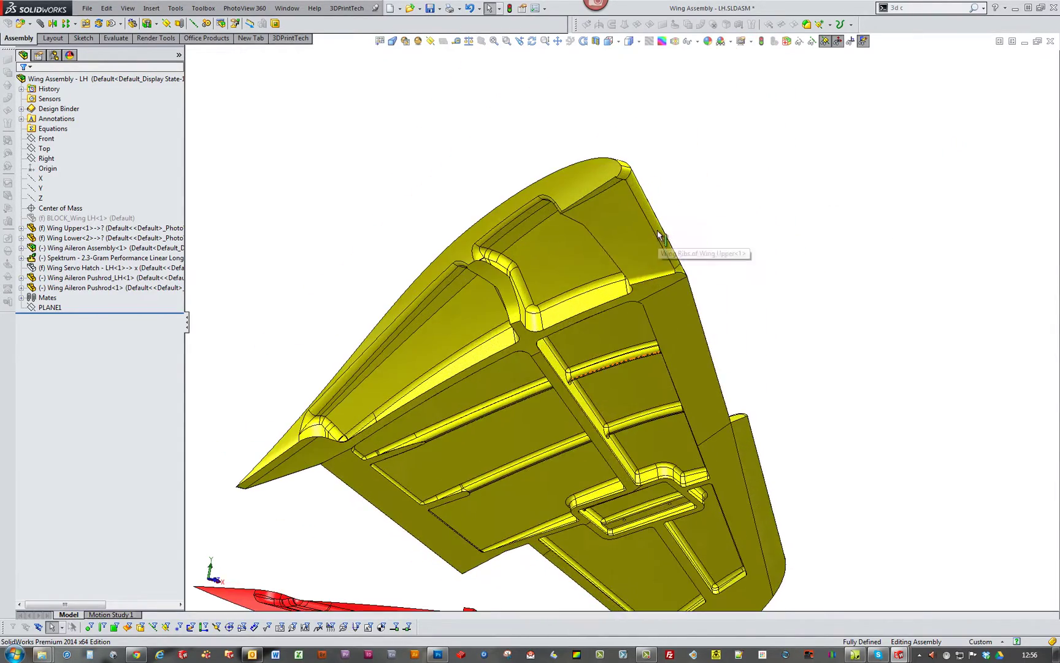
# - Highlight the forward inner face at the root of Wing Upper, examine it from several angles and clear the selection
pyautogui.click(606, 210)
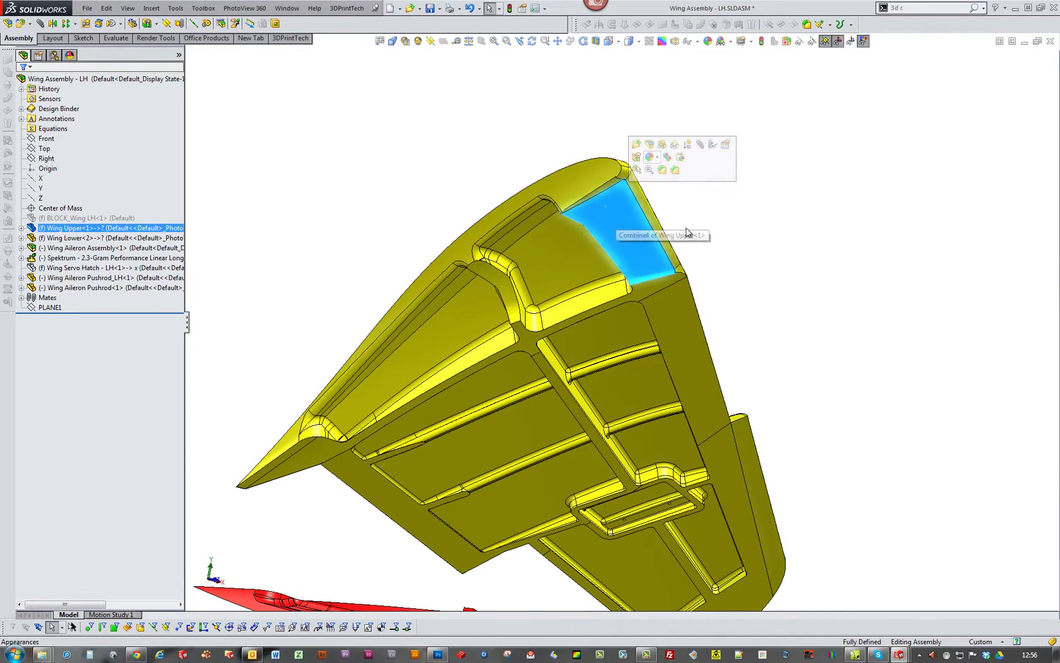
pyautogui.moveTo(647, 232); pyautogui.dragTo(630, 210, button='middle')
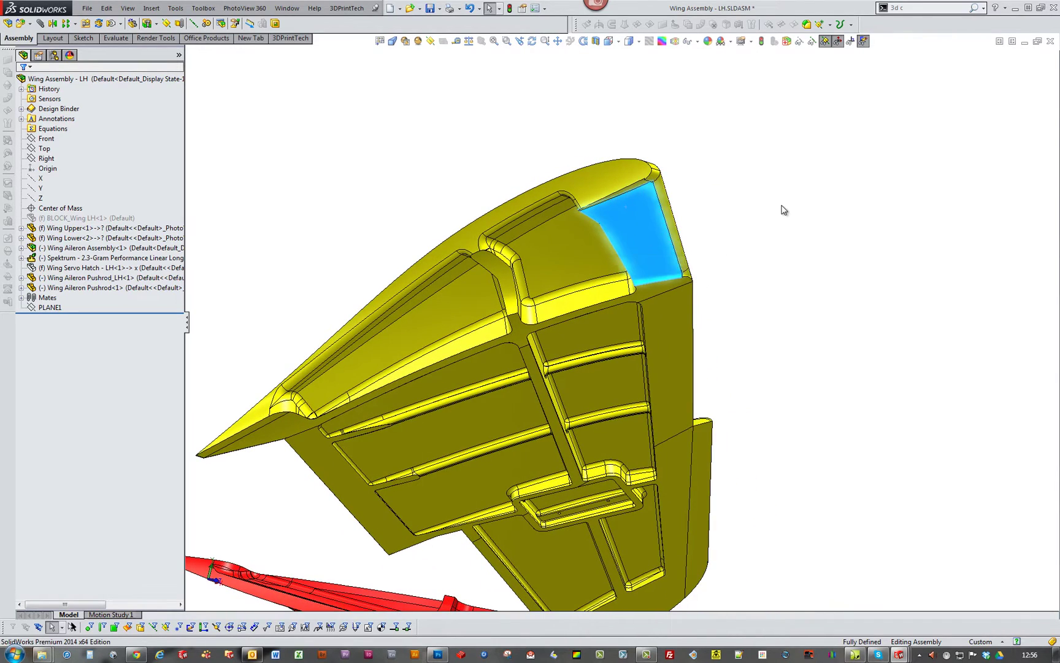
pyautogui.moveTo(784, 210); pyautogui.dragTo(860, 244, button='middle')
pyautogui.click(705, 246)
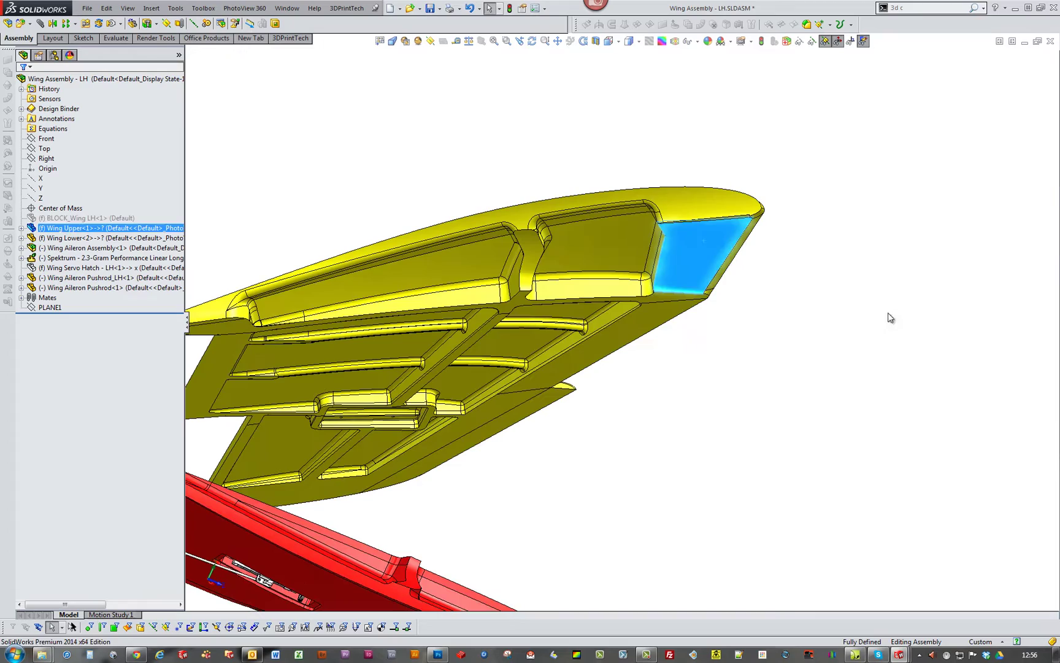
pyautogui.click(890, 315)
# - Examine both exploded wing halves, highlight the forward root area and adjoining recess inside Wing Upper, and clear the selection
pyautogui.scroll(3, 806, 254)
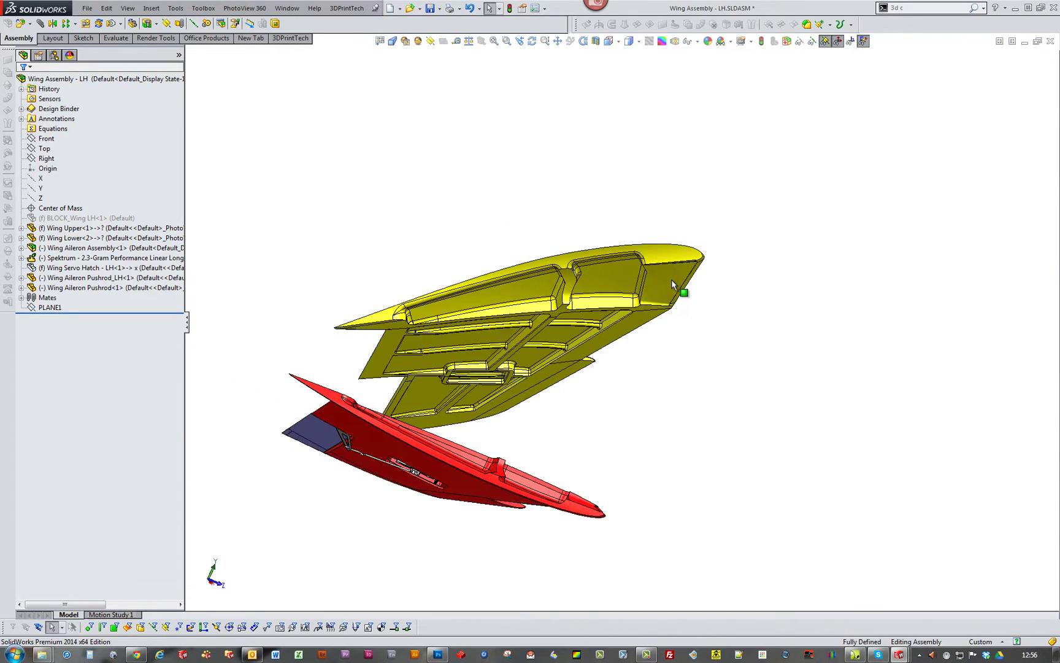
pyautogui.scroll(-1, 671, 279)
pyautogui.moveTo(671, 280); pyautogui.dragTo(715, 272, button='middle')
pyautogui.scroll(-2, 716, 272)
pyautogui.hotkey('ctrl', 'shift', 'z')
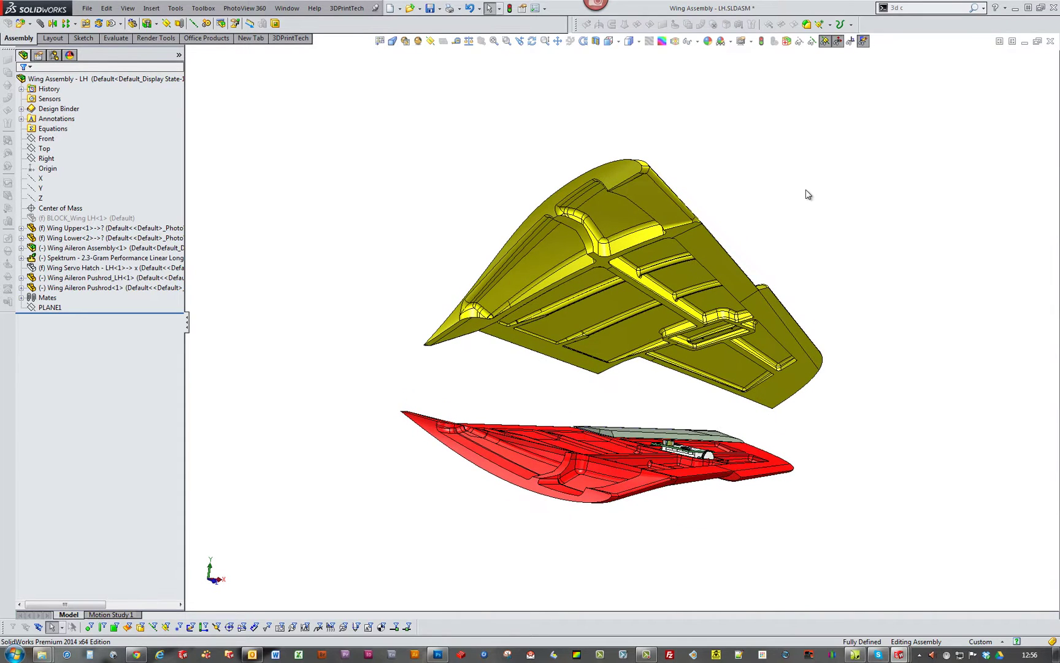
pyautogui.scroll(-2, 649, 232)
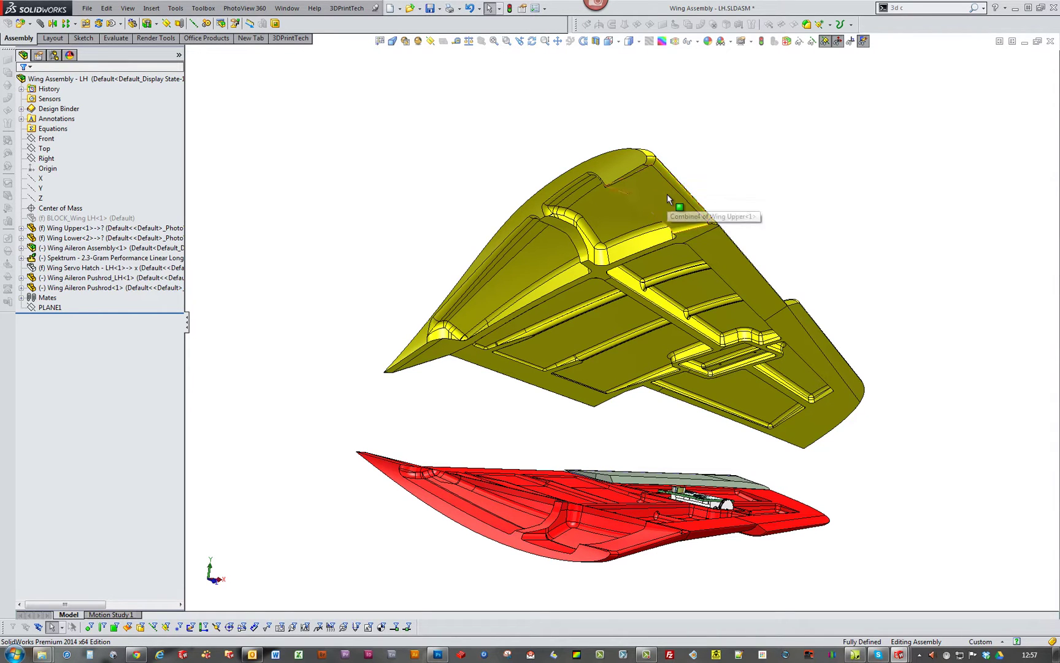
pyautogui.click(666, 197)
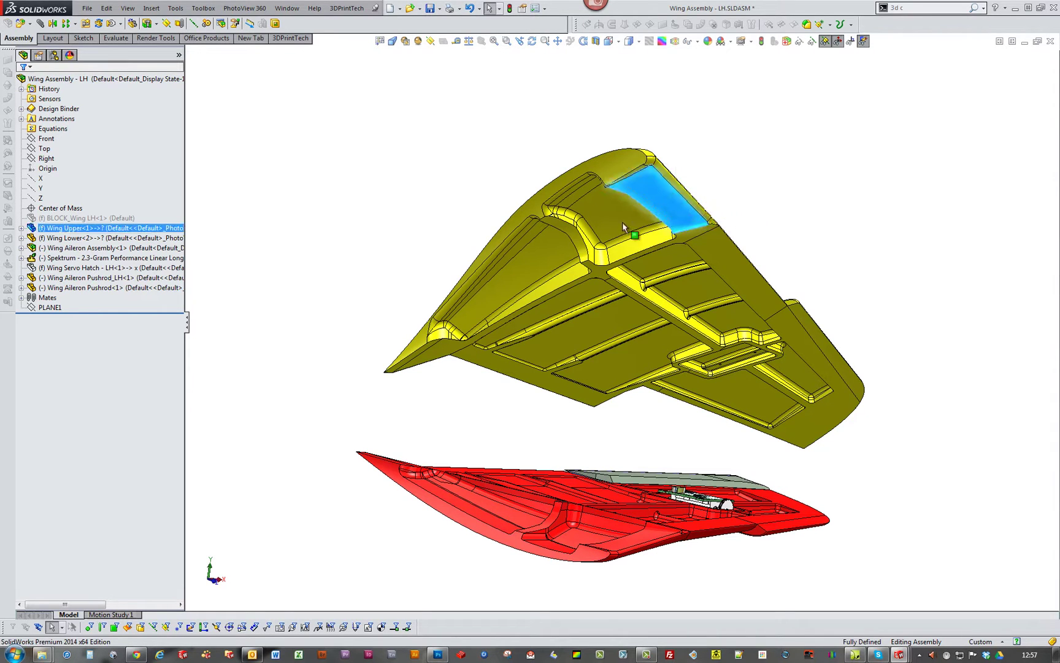
pyautogui.click(569, 234)
pyautogui.click(768, 179)
# - Examine the ribs, spar and servo bay inside Wing Lower from the leading edge and the root end
pyautogui.scroll(4, 769, 179)
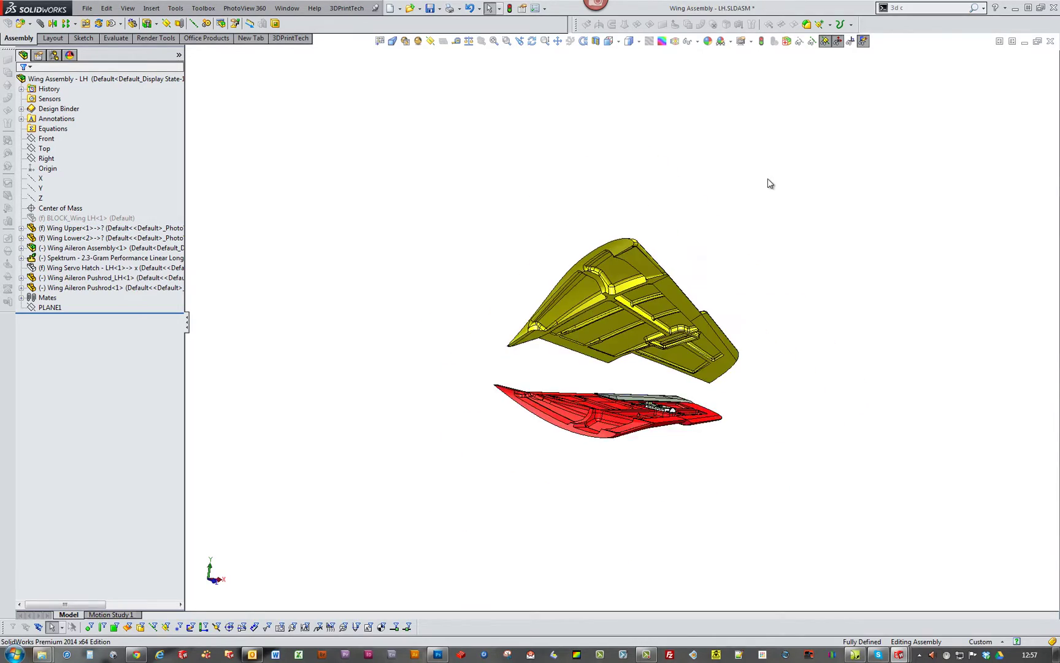
pyautogui.scroll(-3, 725, 244)
pyautogui.moveTo(797, 237); pyautogui.dragTo(270, 329, button='middle')
pyautogui.scroll(-2, 746, 335)
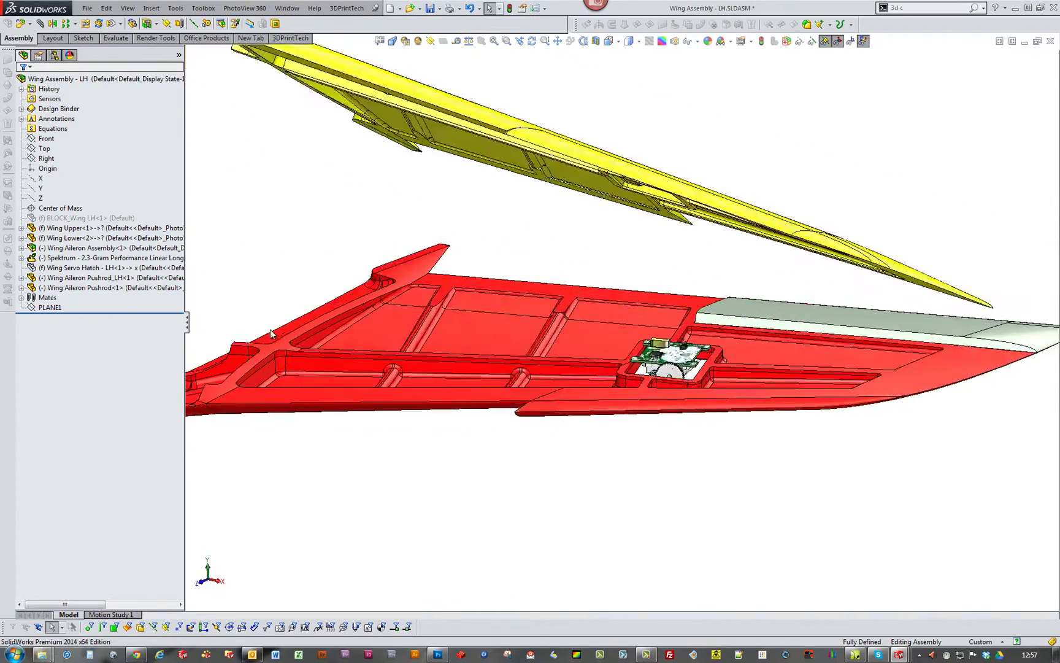
pyautogui.scroll(2, 270, 329)
pyautogui.moveTo(381, 314); pyautogui.dragTo(705, 426, button='middle')
pyautogui.scroll(-3, 363, 374)
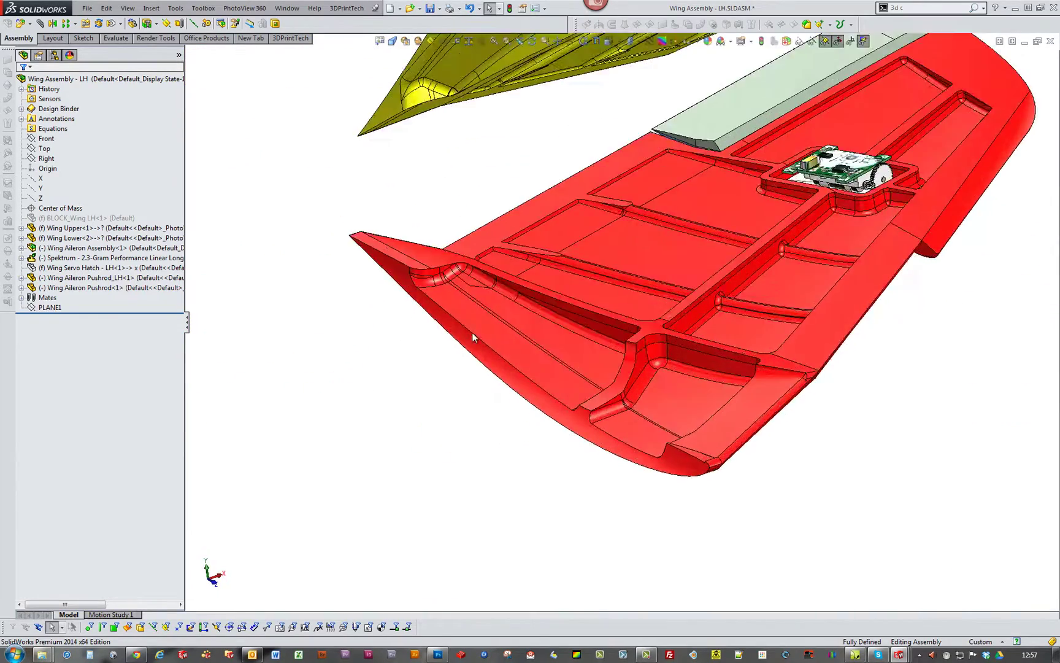
# - Examine the root profile of Wing Lower closely and compare it with Wing Upper from several angles
pyautogui.moveTo(473, 332); pyautogui.dragTo(906, 491, button='middle')
pyautogui.click(886, 421)
pyautogui.click(908, 493)
pyautogui.click(361, 366)
pyautogui.click(386, 431)
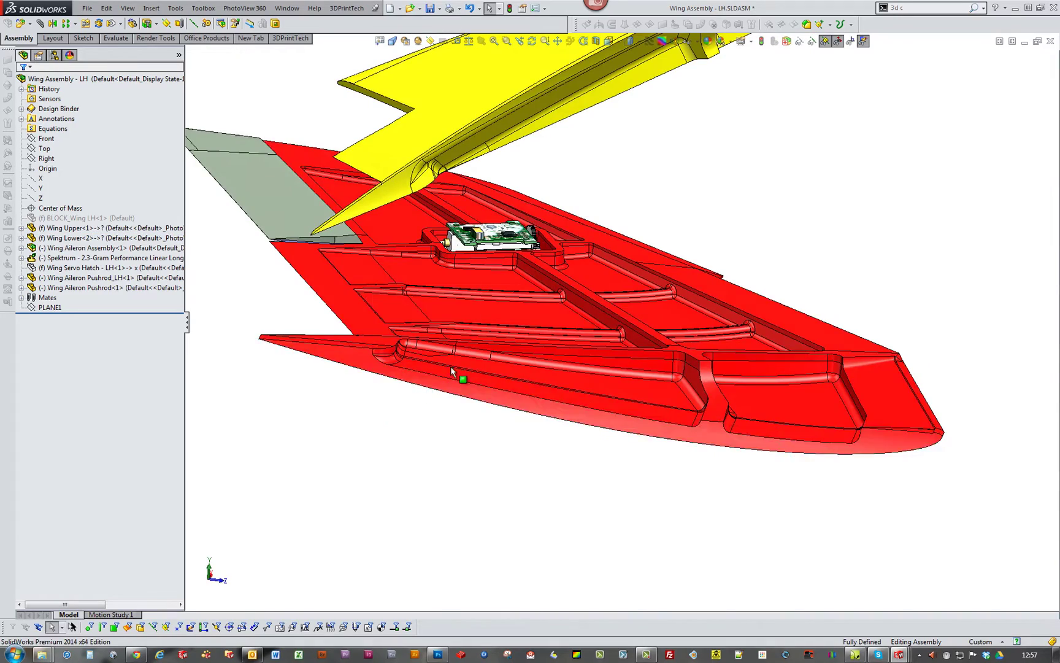
pyautogui.scroll(2, 552, 343)
pyautogui.moveTo(570, 337); pyautogui.dragTo(886, 320, button='middle')
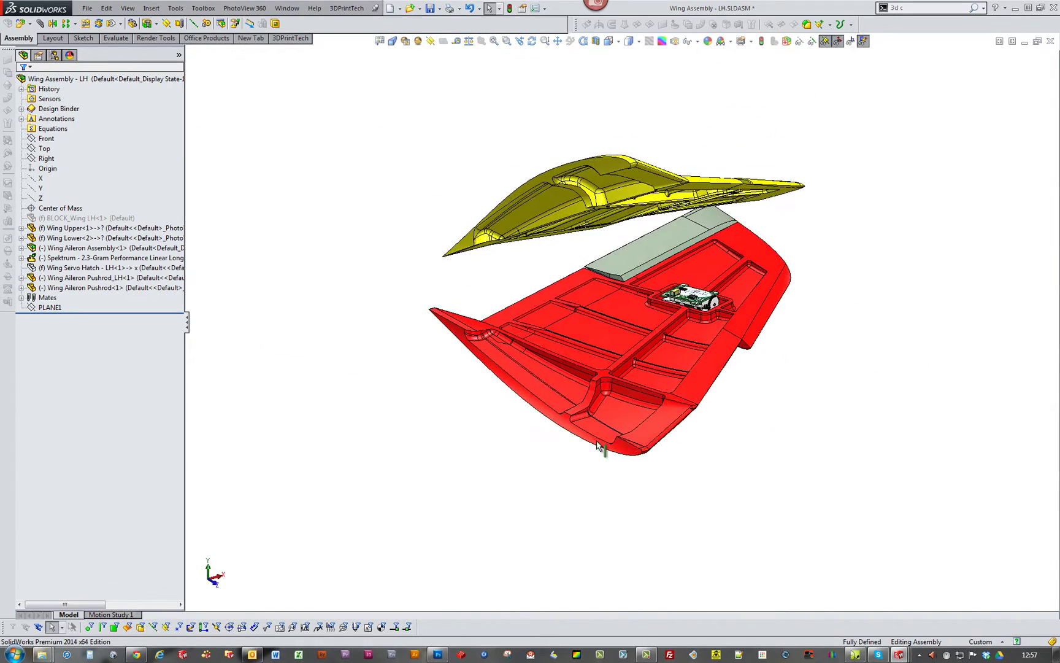
pyautogui.hotkey('ctrl', '1')
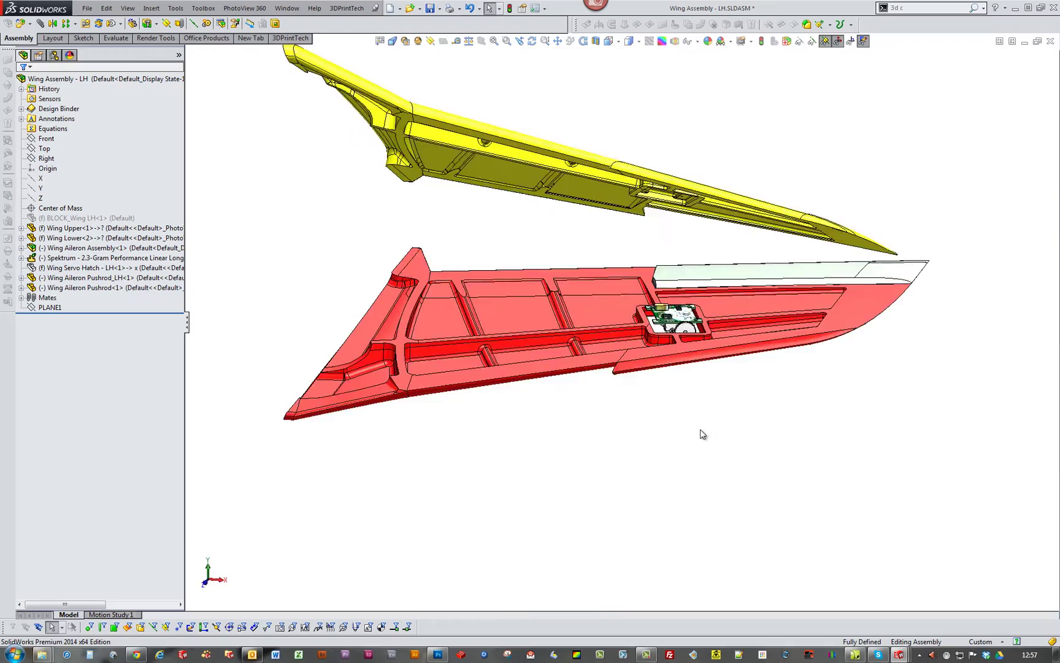
# - Highlight the inner face surrounding the servo bay of Wing Lower, examine it up close and clear the selection
pyautogui.press('Up')
pyautogui.click(656, 359)
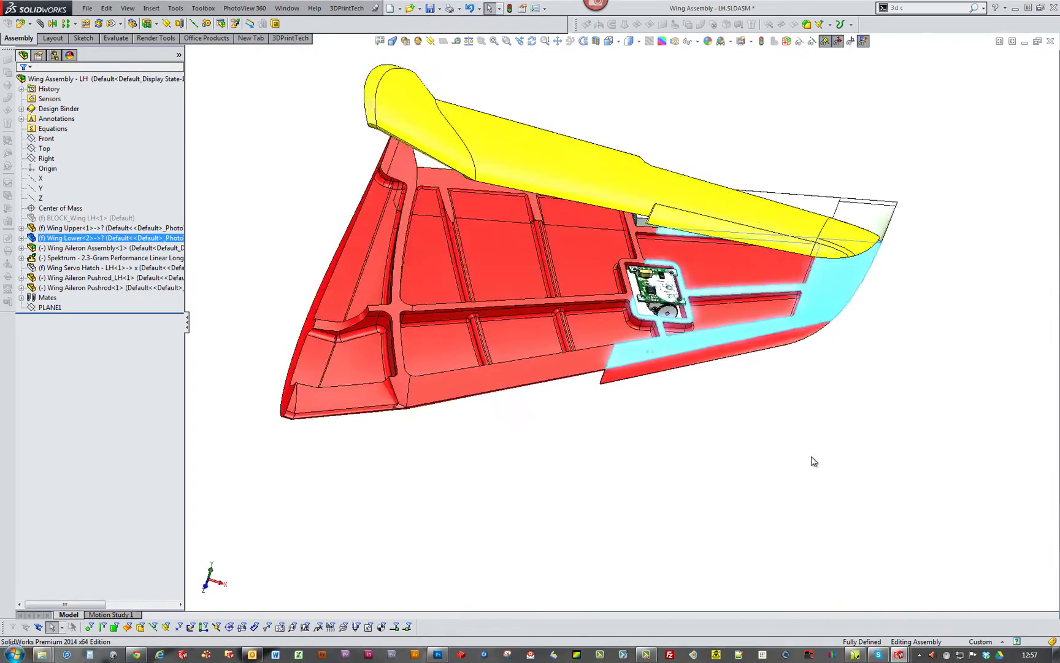
pyautogui.moveTo(811, 457); pyautogui.dragTo(814, 461, button='middle')
pyautogui.scroll(-5, 684, 371)
pyautogui.moveTo(687, 373)
pyautogui.mouseDown(button='middle')
pyautogui.moveTo(810, 388)
pyautogui.moveTo(681, 368)
pyautogui.mouseUp(button='middle')
pyautogui.click(810, 388)
# - Highlight the outboard leading-edge strip of Wing Lower, examine it from below and clear the selection
pyautogui.click(597, 259)
pyautogui.scroll(2, 760, 381)
pyautogui.click(583, 379)
pyautogui.scroll(3, 848, 321)
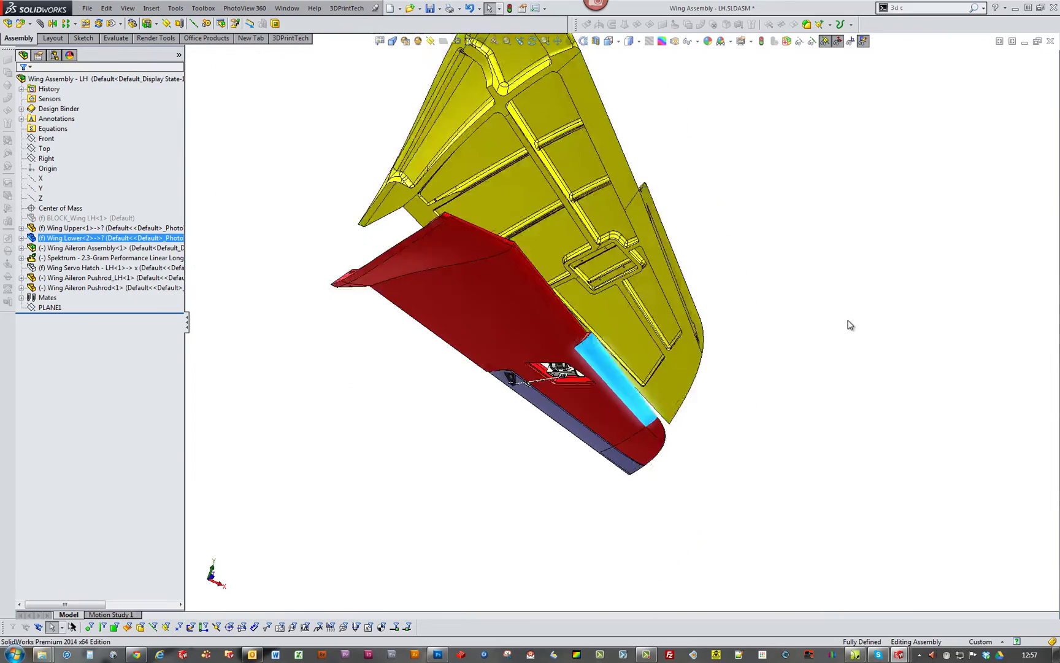
pyautogui.moveTo(848, 322); pyautogui.dragTo(763, 202, button='middle')
pyautogui.click(763, 201)
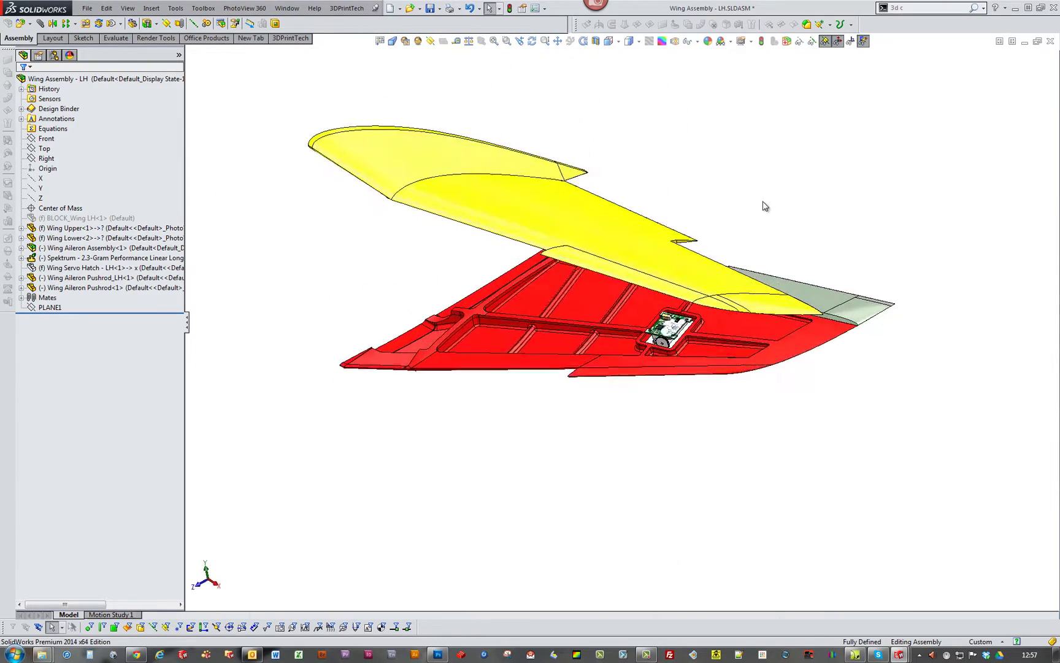
# - Collapse the exploded view ExplView1 of the Default configuration to close the wing halves together
pyautogui.press('Up')
pyautogui.press('Up')
pyautogui.press('Up')
pyautogui.press('Up')
pyautogui.press('Up')
pyautogui.press('Up')
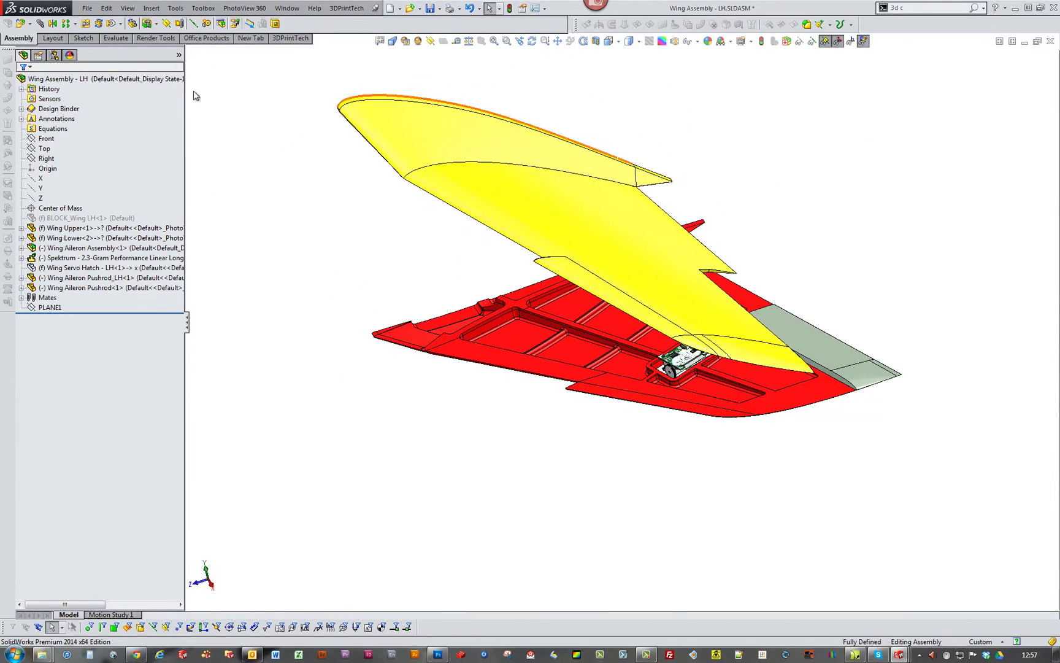
pyautogui.click(69, 56)
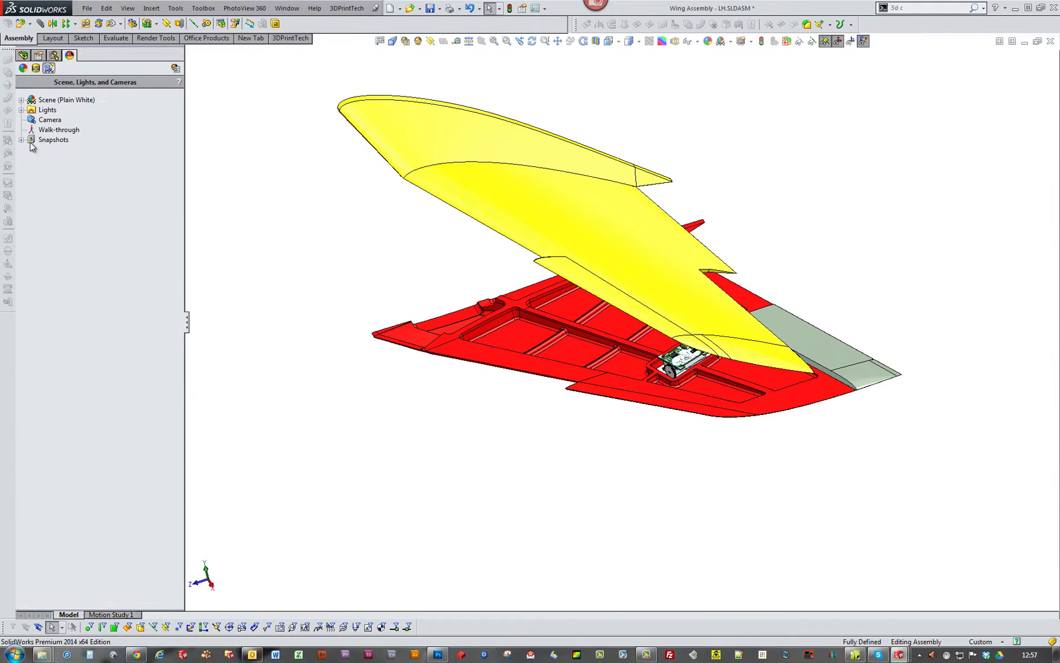
pyautogui.click(55, 56)
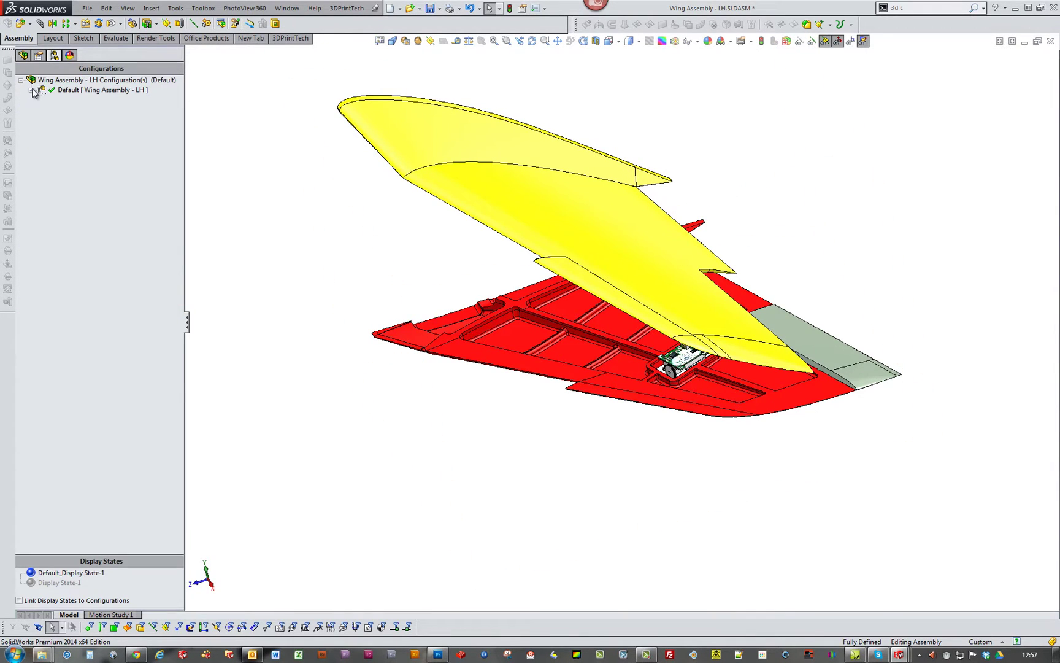
pyautogui.doubleClick(61, 100)
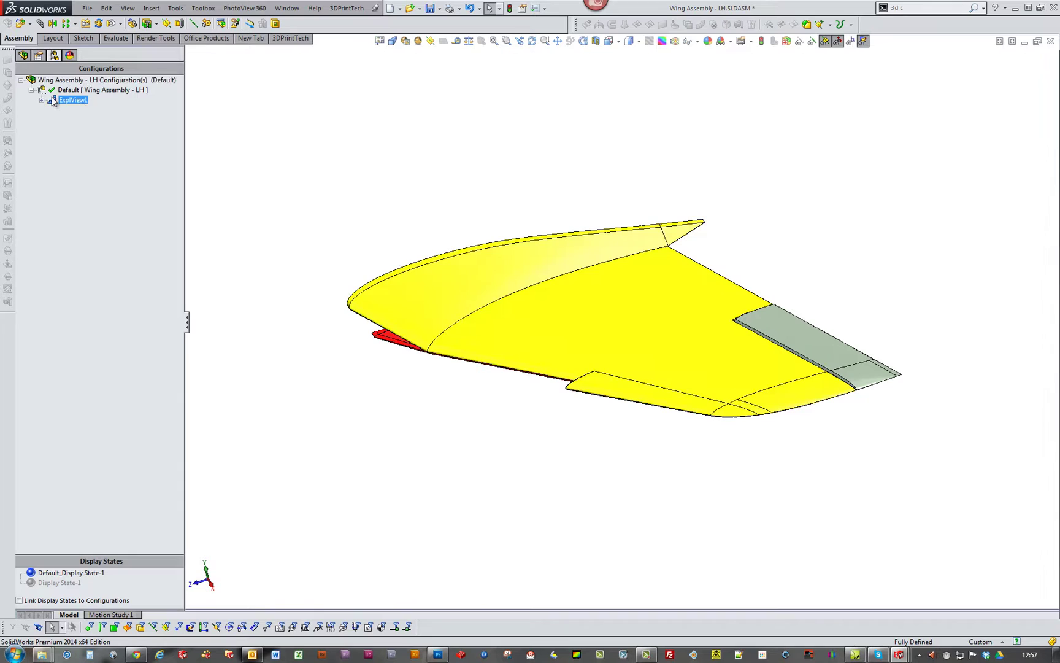
pyautogui.click(469, 157)
# - Examine the closed wing, start a section view on the Right plane and move the cut to a 96 mm offset
pyautogui.hotkey('ctrl', '1')
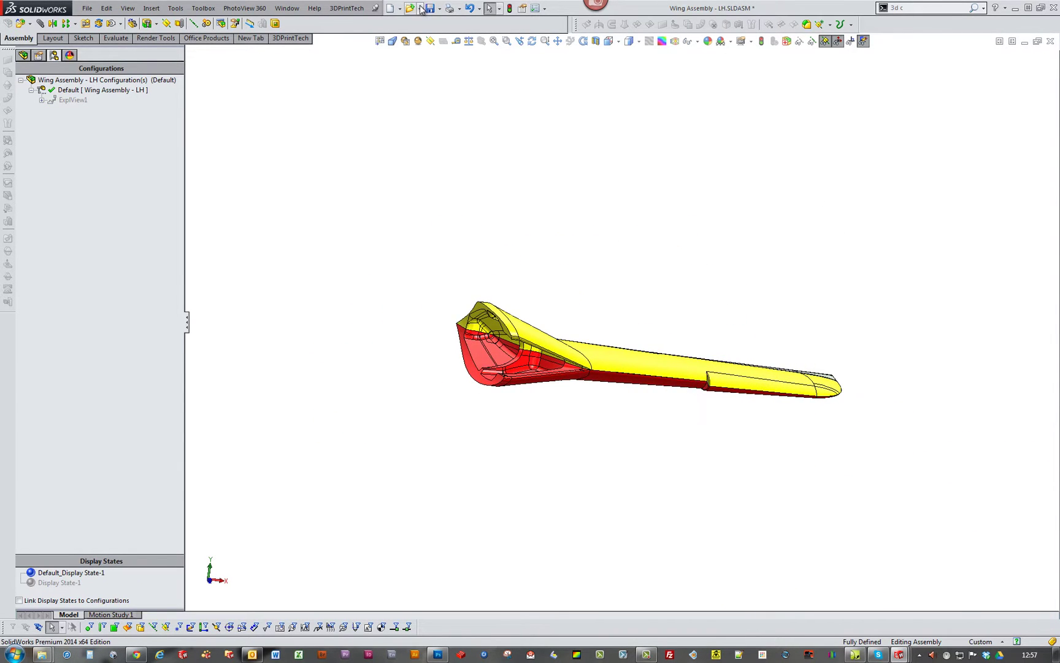
pyautogui.hotkey('ctrl', '3')
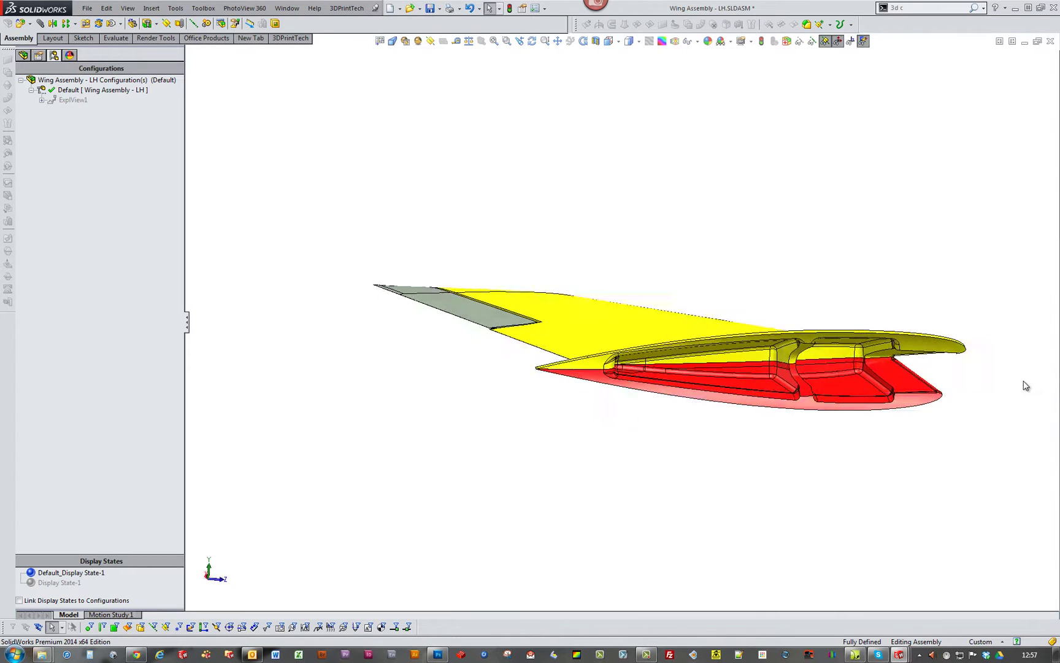
pyautogui.hotkey('ctrl', '1')
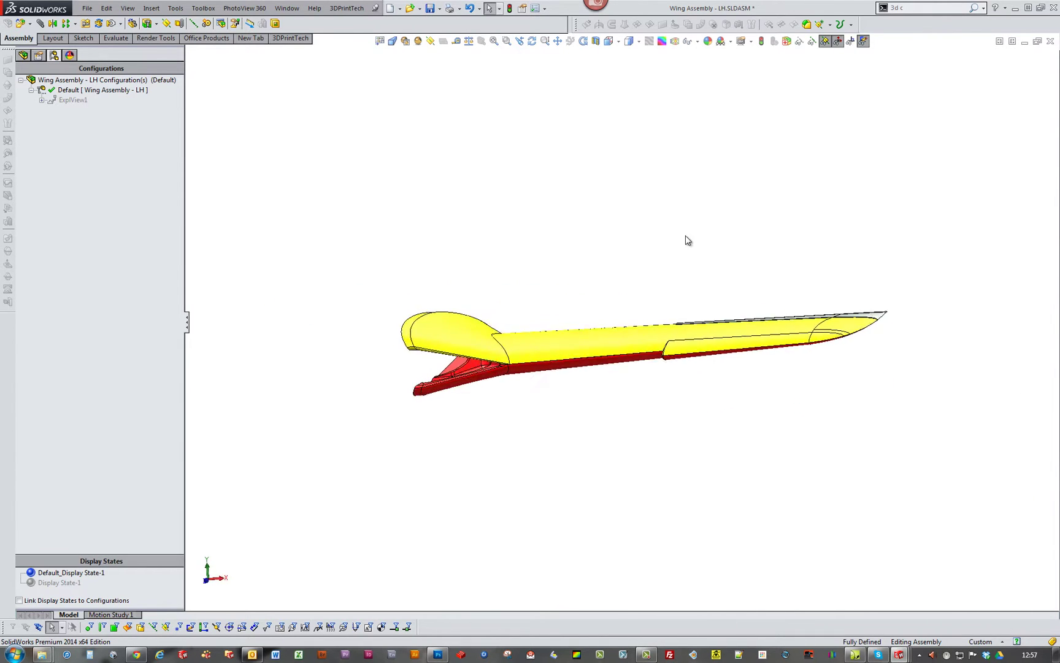
pyautogui.hotkey('ctrl', '7')
pyautogui.click(23, 56)
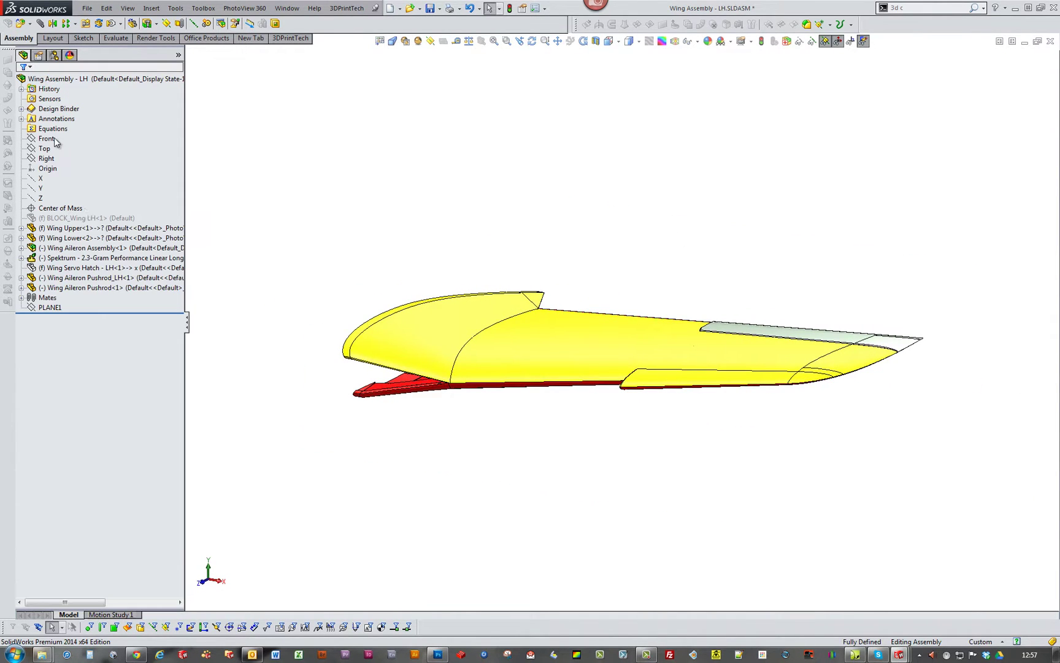
pyautogui.click(46, 159)
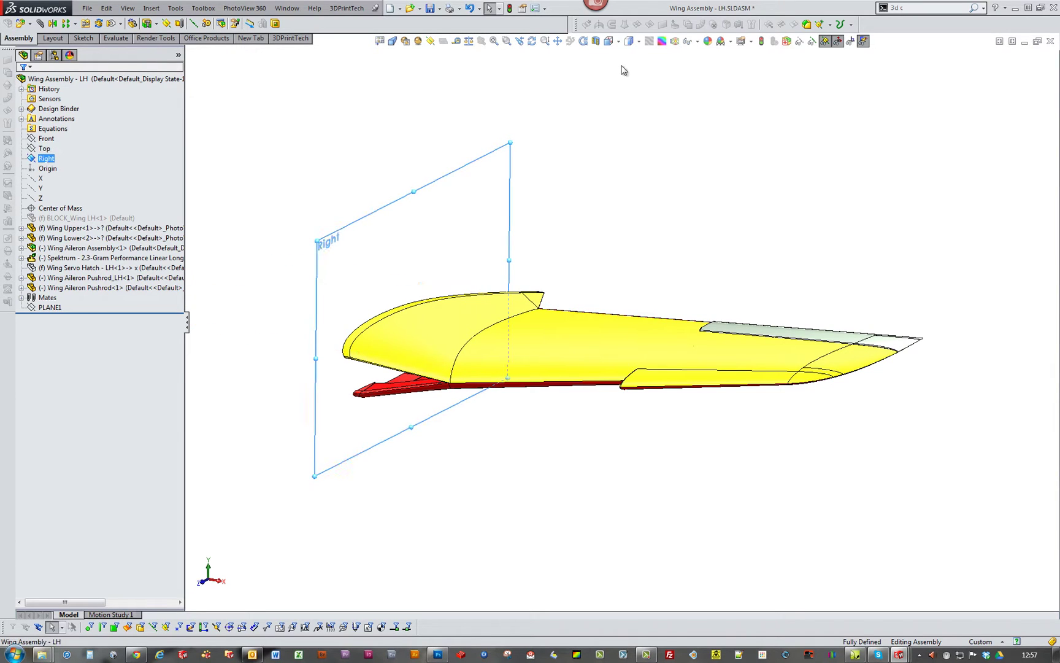
pyautogui.click(596, 41)
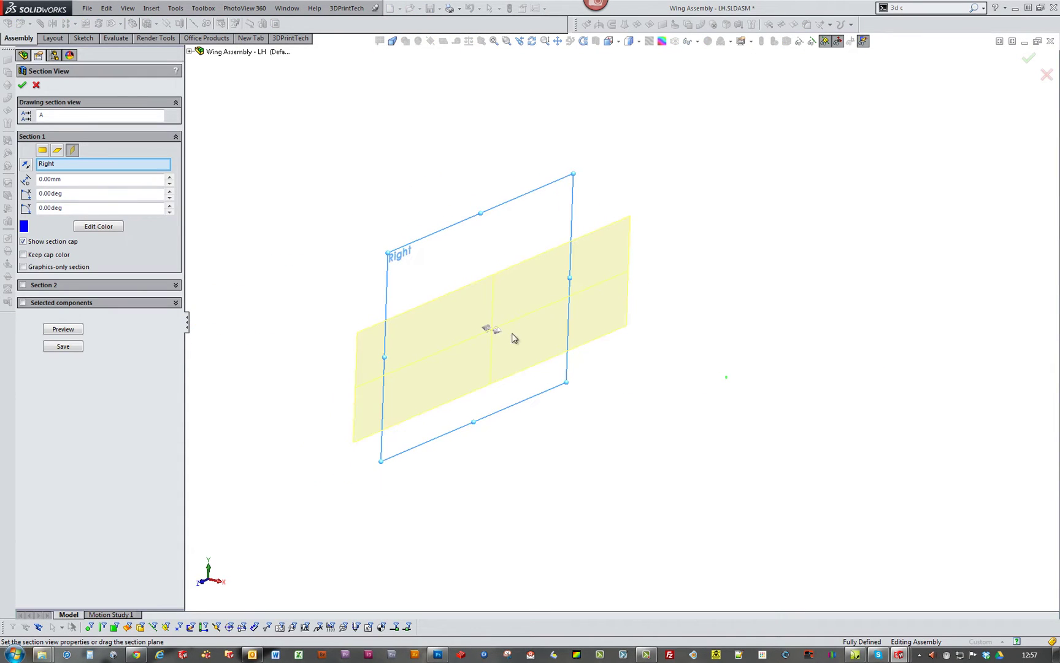
pyautogui.moveTo(498, 331); pyautogui.dragTo(533, 346)
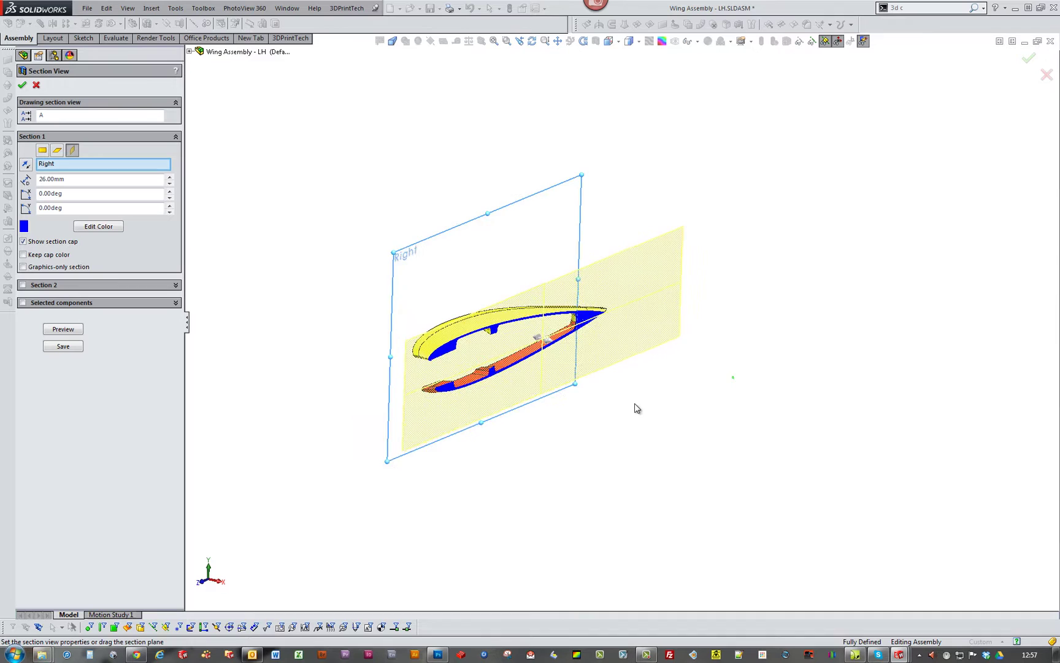
pyautogui.moveTo(603, 351); pyautogui.dragTo(731, 419)
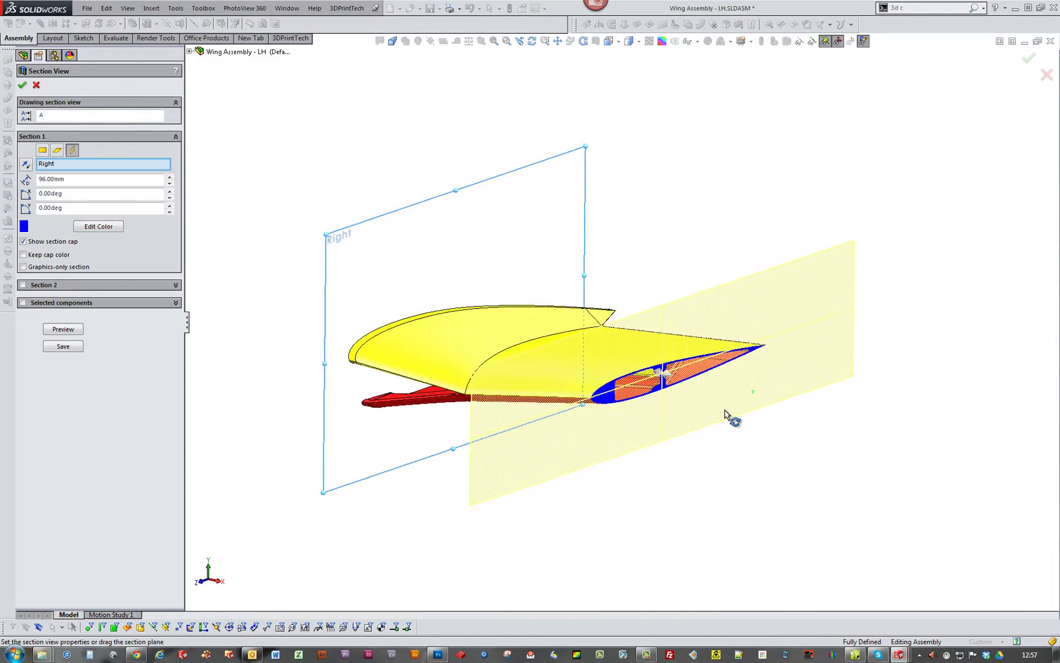
# - Inspect the spar in the wing section, move the cutting plane outboard to 218 mm and cancel the section view
pyautogui.scroll(5, 732, 419)
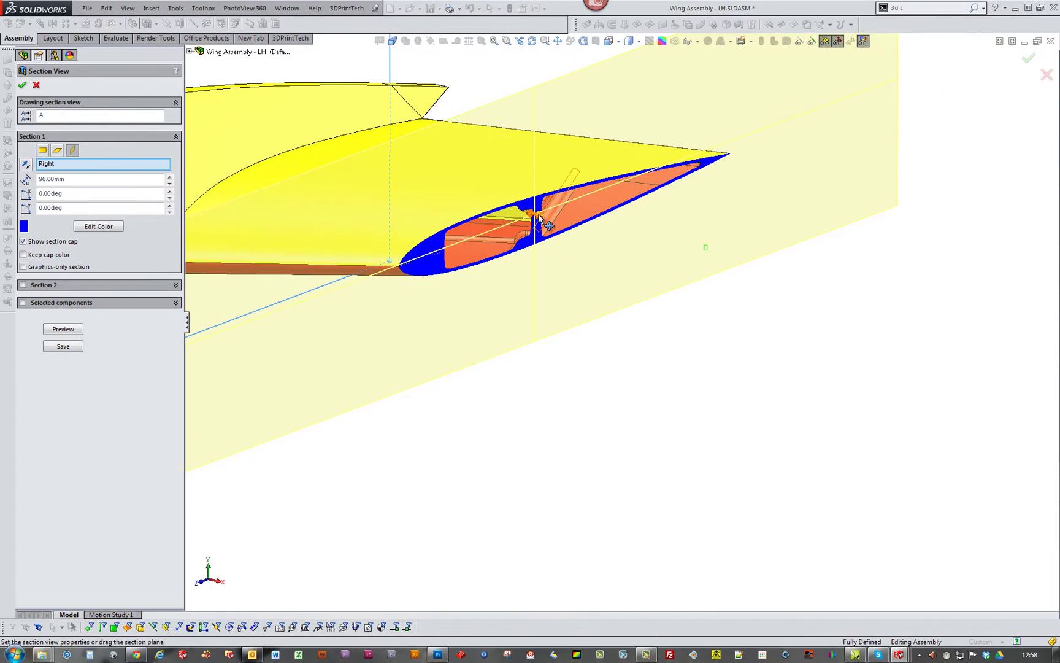
pyautogui.moveTo(539, 216); pyautogui.dragTo(978, 364)
pyautogui.scroll(-5, 801, 378)
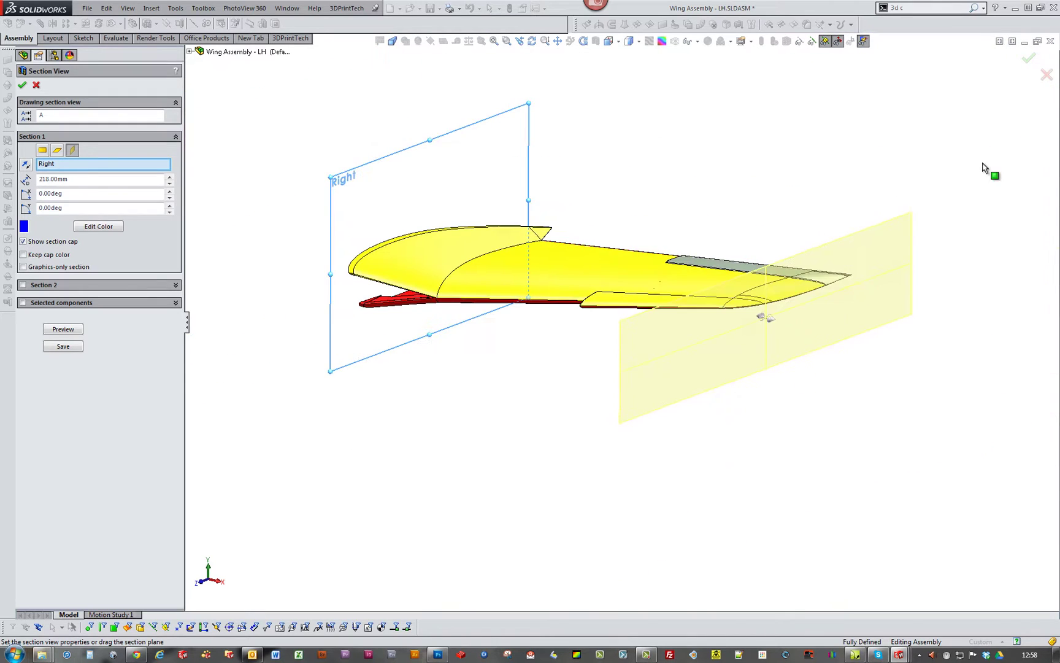
pyautogui.click(1047, 76)
# - Examine the outer shape of the closed wing from several angles, locating the Right plane beside its root
pyautogui.scroll(4, 724, 288)
pyautogui.moveTo(724, 295); pyautogui.dragTo(677, 316, button='middle')
pyautogui.scroll(-6, 677, 315)
pyautogui.moveTo(767, 284); pyautogui.dragTo(764, 284, button='middle')
pyautogui.scroll(4, 765, 284)
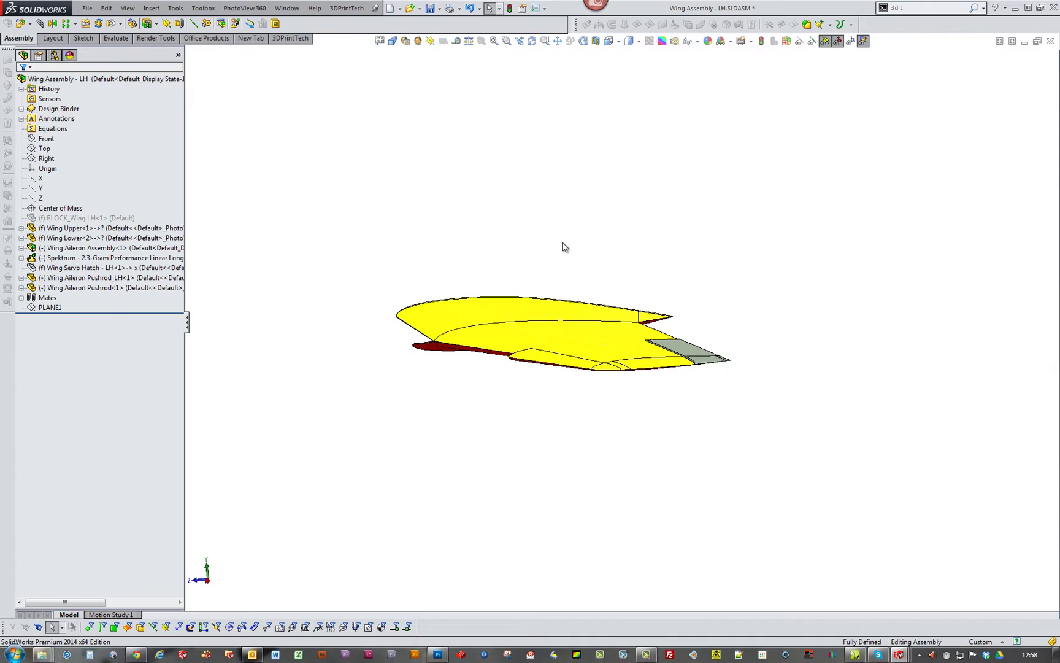
pyautogui.scroll(4, 564, 247)
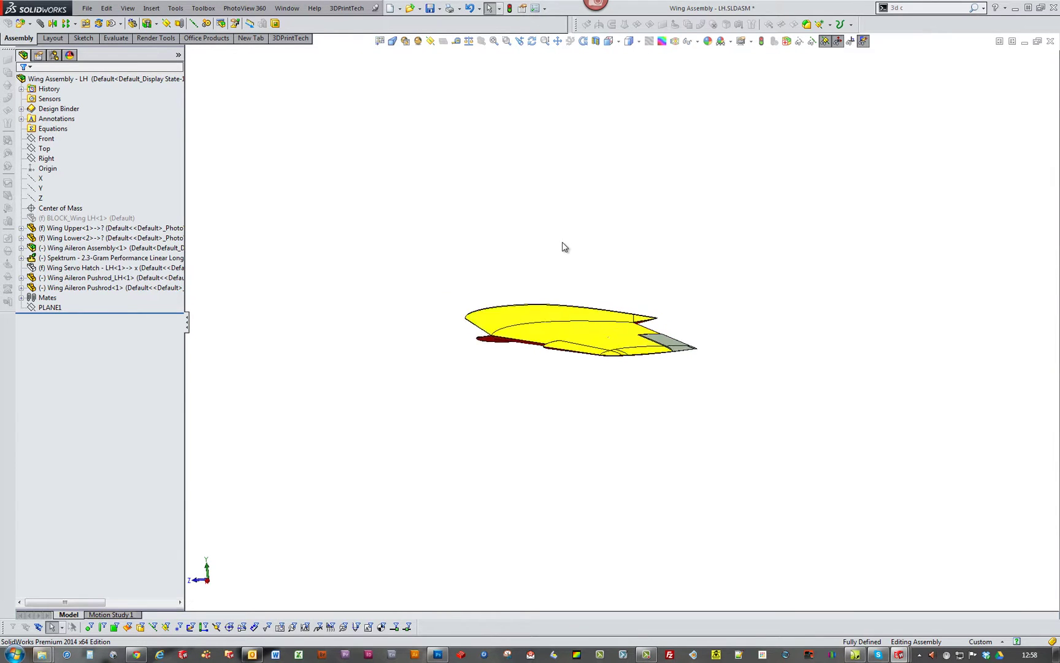
pyautogui.scroll(-5, 565, 310)
pyautogui.moveTo(565, 310); pyautogui.dragTo(552, 348, button='middle')
pyautogui.scroll(6, 552, 348)
pyautogui.scroll(-2, 623, 360)
pyautogui.moveTo(676, 302); pyautogui.dragTo(463, 360, button='middle')
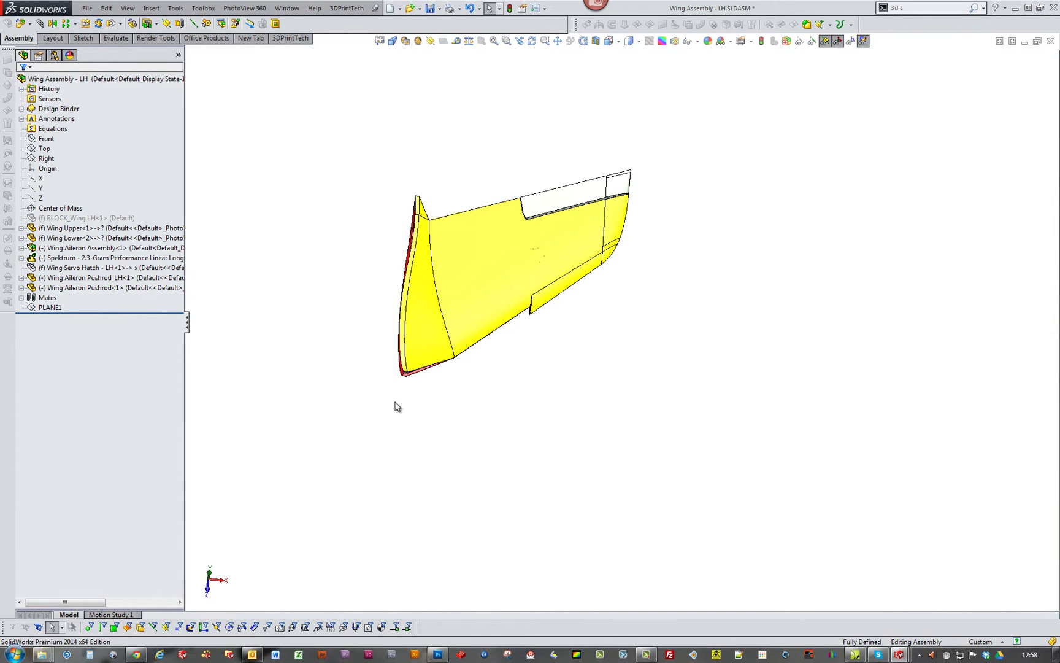
pyautogui.click(49, 158)
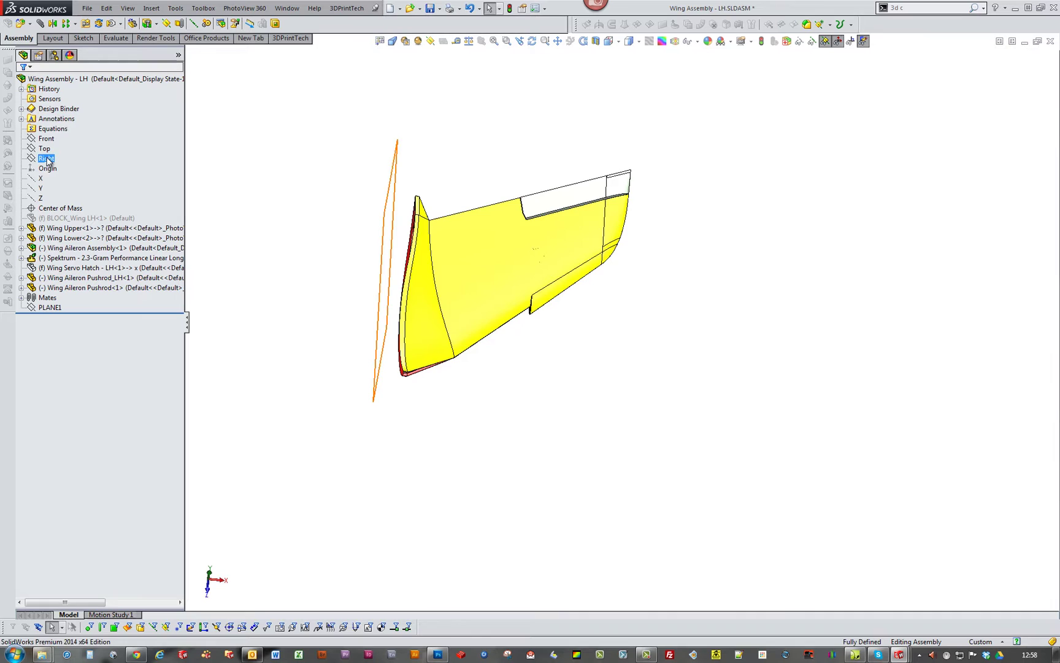
pyautogui.moveTo(702, 252); pyautogui.dragTo(474, 327, button='middle')
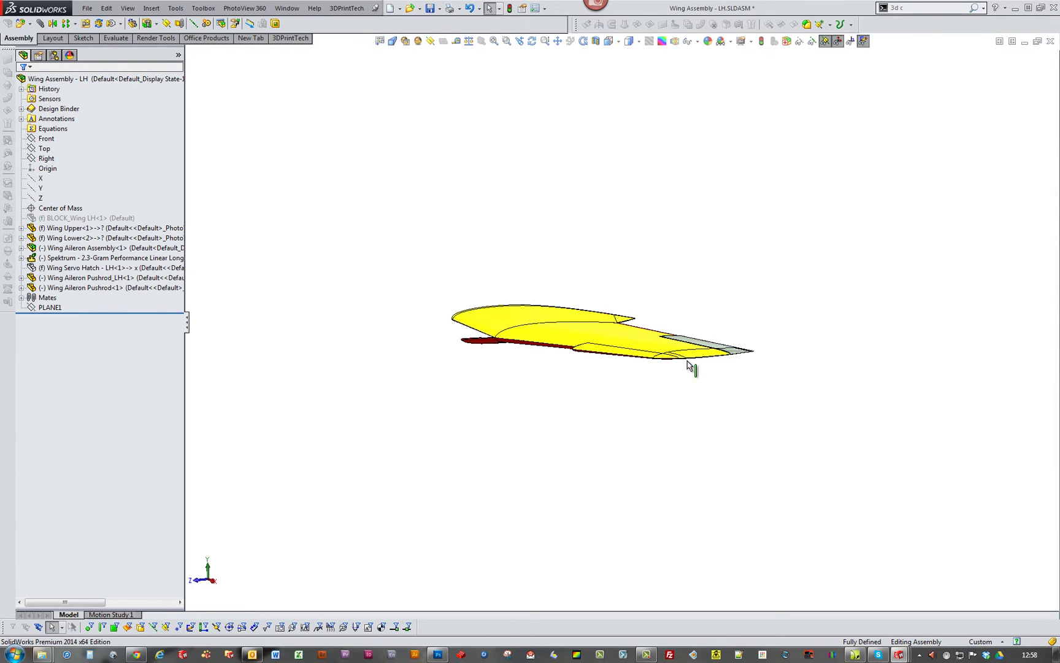
# - Examine the root profile, upper and lower skins and aileron linkage of the closed left wing from several angles
pyautogui.scroll(-5, 709, 363)
pyautogui.scroll(5, 692, 362)
pyautogui.moveTo(692, 363); pyautogui.dragTo(714, 354, button='middle')
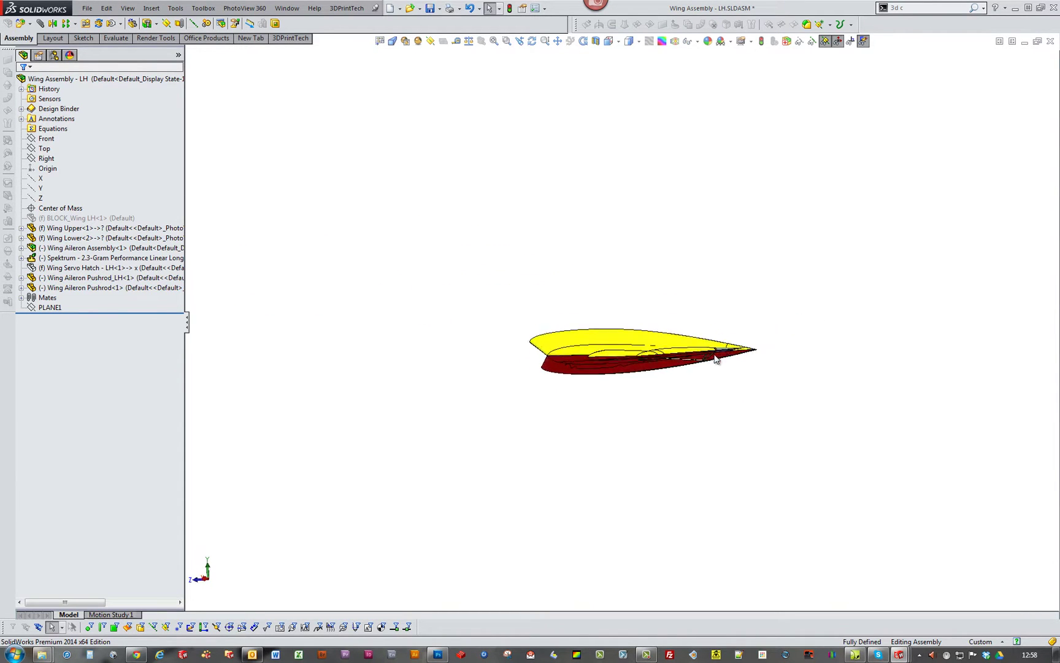
pyautogui.scroll(-4, 709, 357)
pyautogui.press('Down')
pyautogui.press('Down')
pyautogui.press('Down')
pyautogui.press('Down')
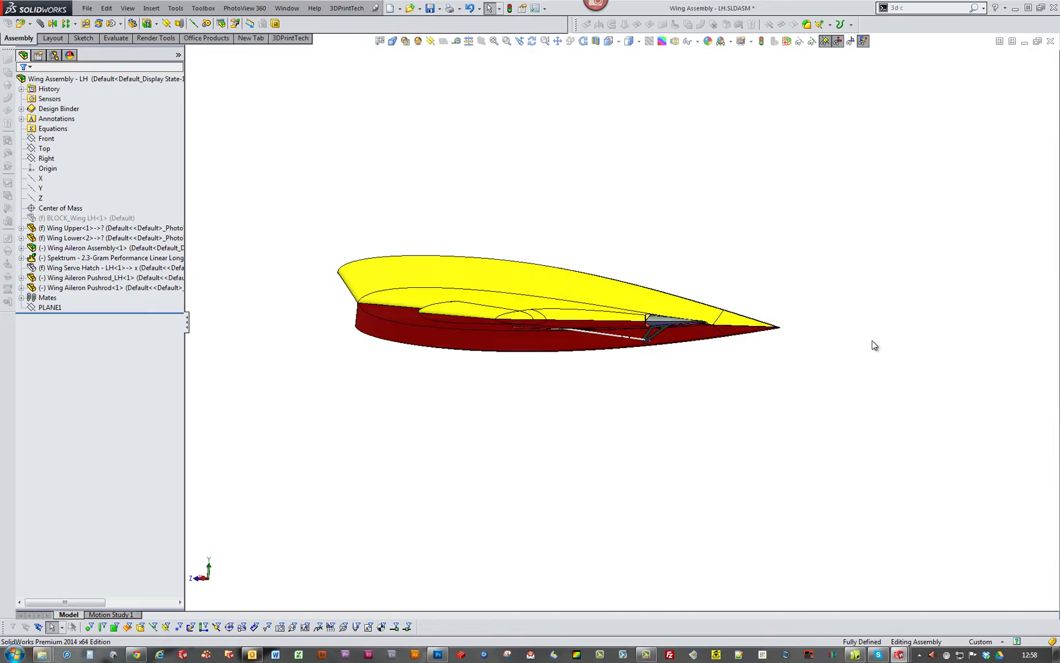
pyautogui.scroll(1, 430, 331)
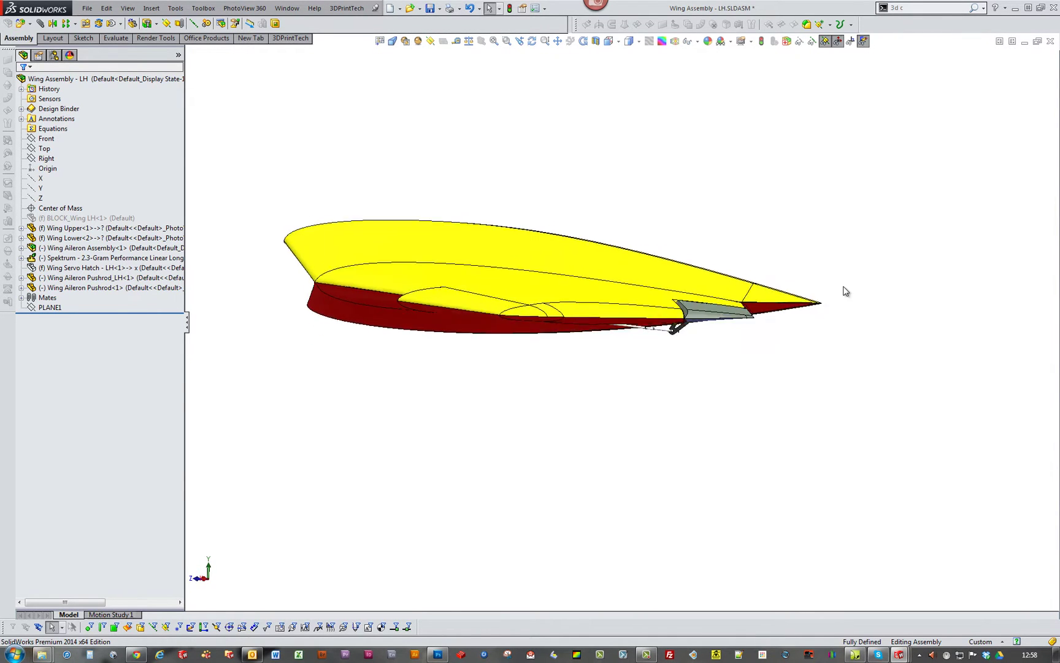
pyautogui.scroll(-3, 525, 335)
pyautogui.scroll(3, 614, 316)
pyautogui.press('Up')
pyautogui.press('Up')
pyautogui.press('Up')
pyautogui.press('Up')
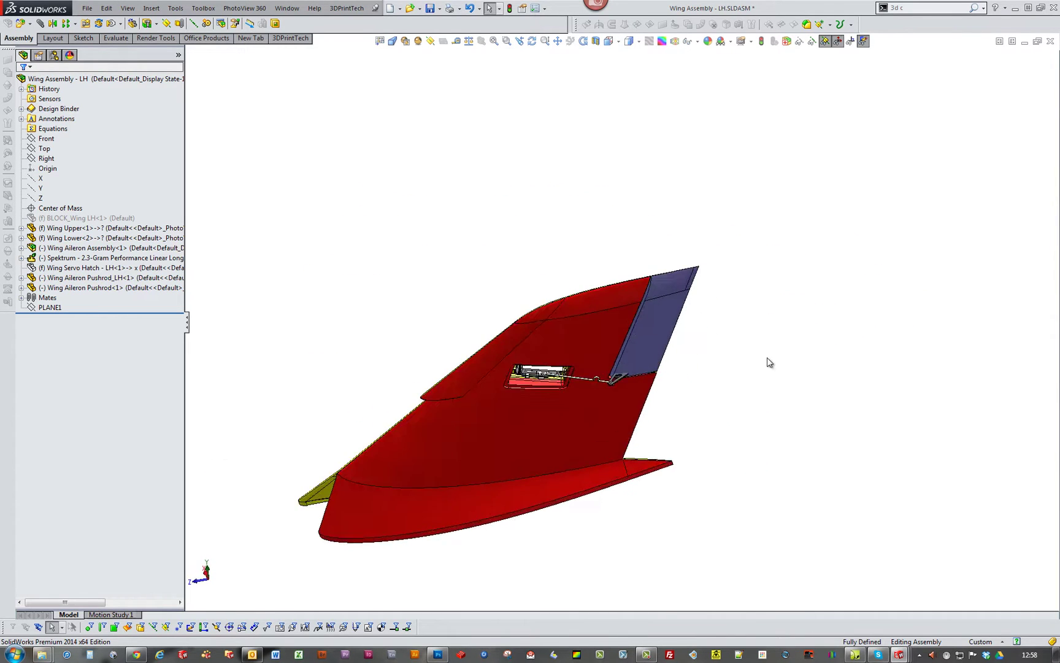
pyautogui.press('Down')
pyautogui.press('Down')
pyautogui.press('Down')
pyautogui.press('Down')
pyautogui.press('Down')
pyautogui.press('Down')
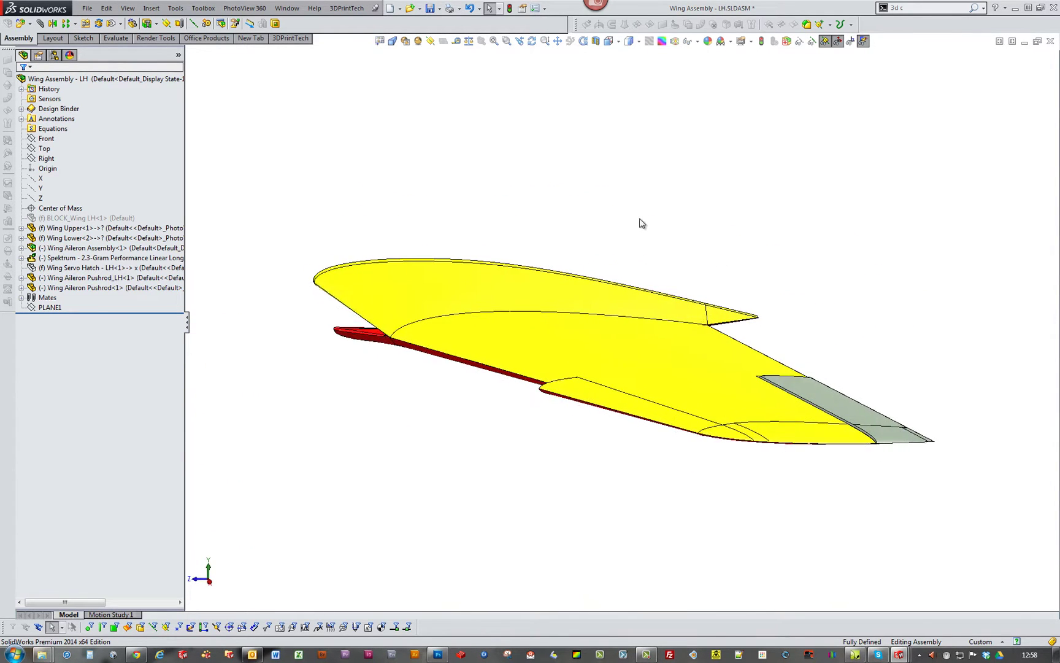
# - Return to the 1_30mm Hunter Master Assembly and examine the sectioned tail, exhaust duct and ducted fan
pyautogui.click(430, 8)
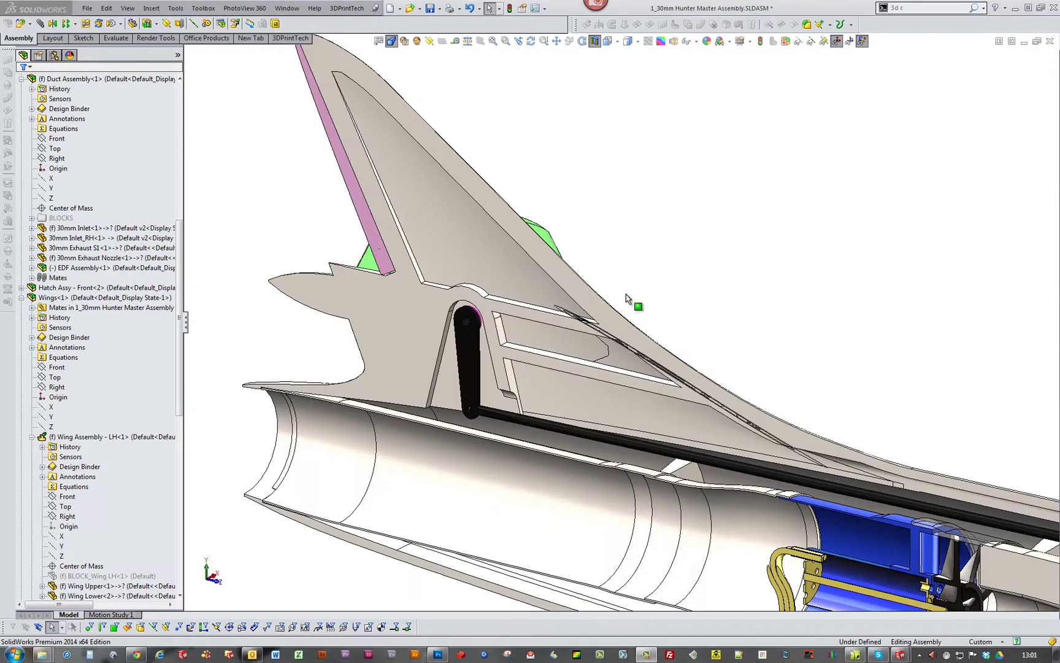
pyautogui.scroll(-5, 699, 285)
pyautogui.scroll(6, 658, 296)
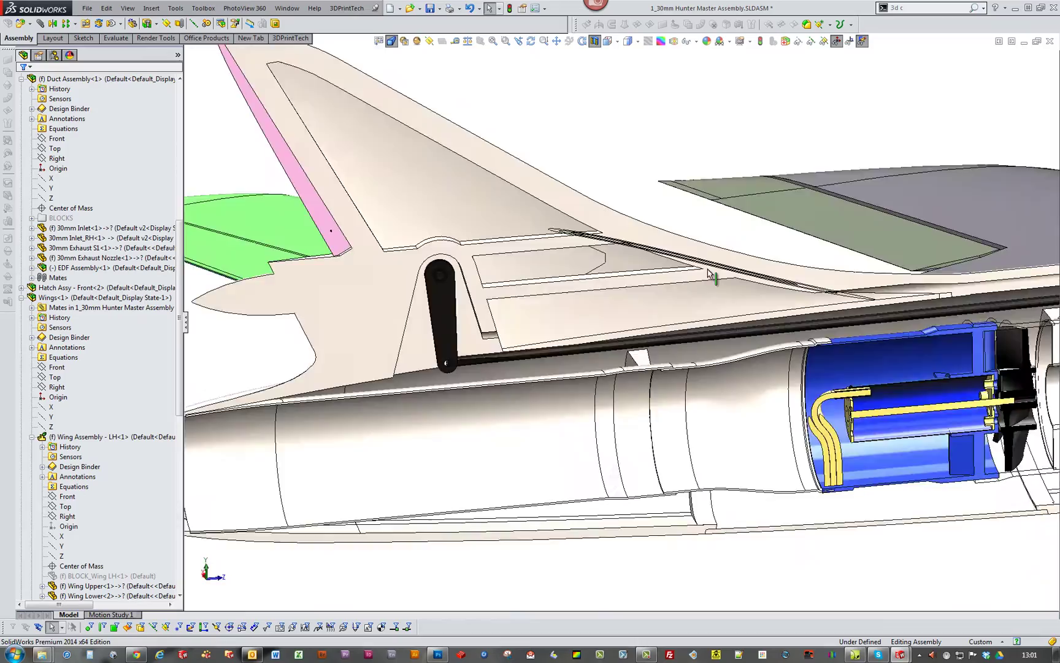
pyautogui.moveTo(708, 274); pyautogui.dragTo(816, 307, button='middle')
pyautogui.scroll(2, 731, 386)
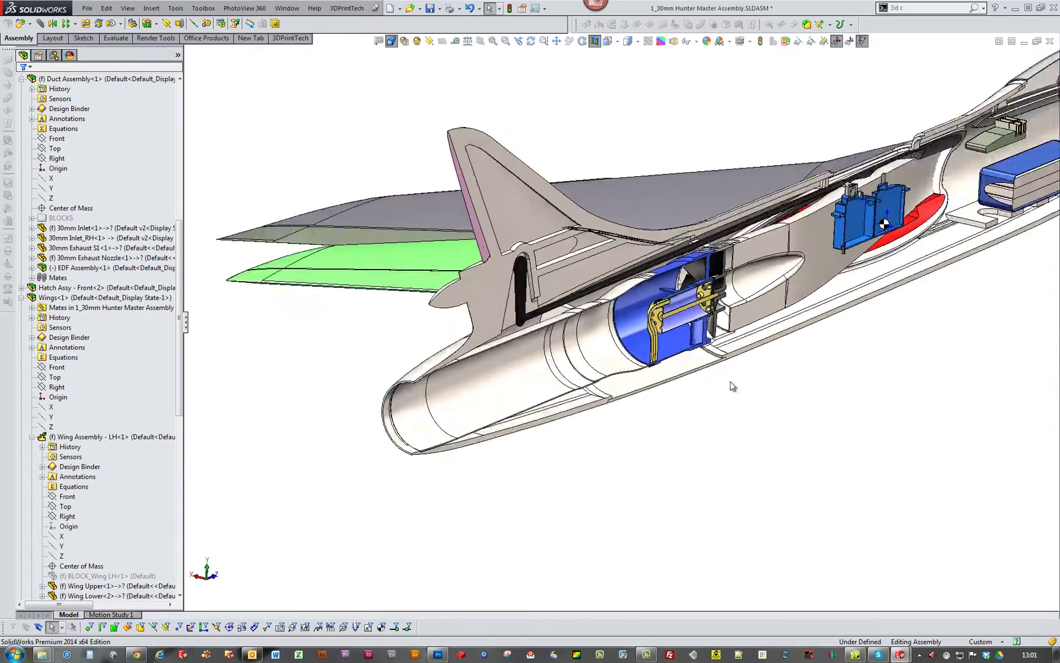
pyautogui.moveTo(730, 385); pyautogui.dragTo(612, 385, button='middle')
pyautogui.scroll(5, 597, 389)
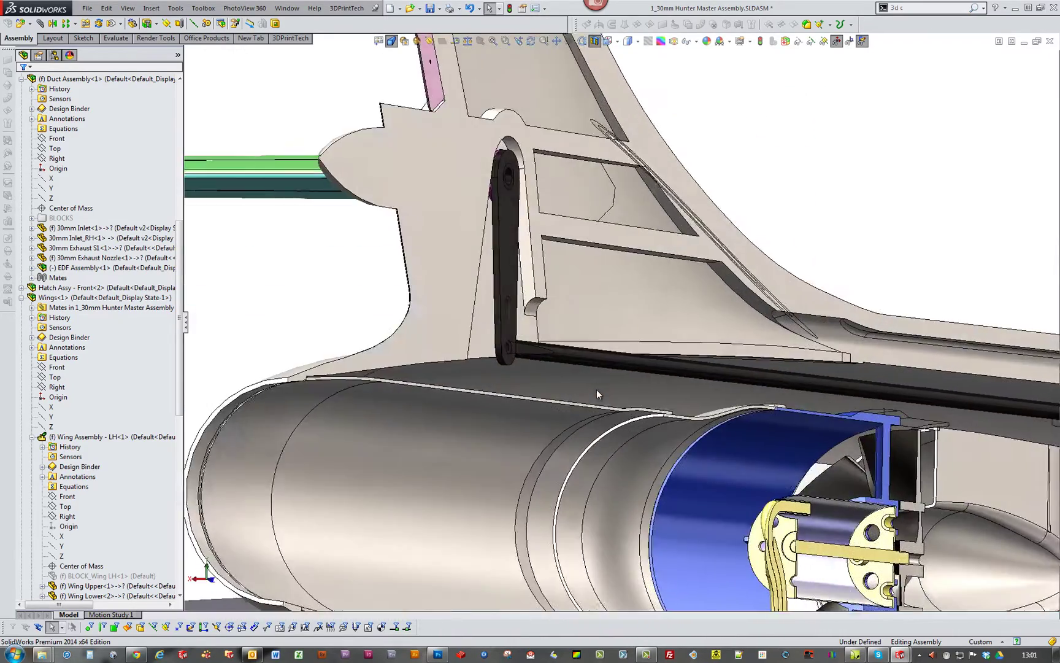
# - Inspect the Hoz Stab Pivot Bush behind the control horn up close, highlight it and clear the selection
pyautogui.scroll(-10, 597, 389)
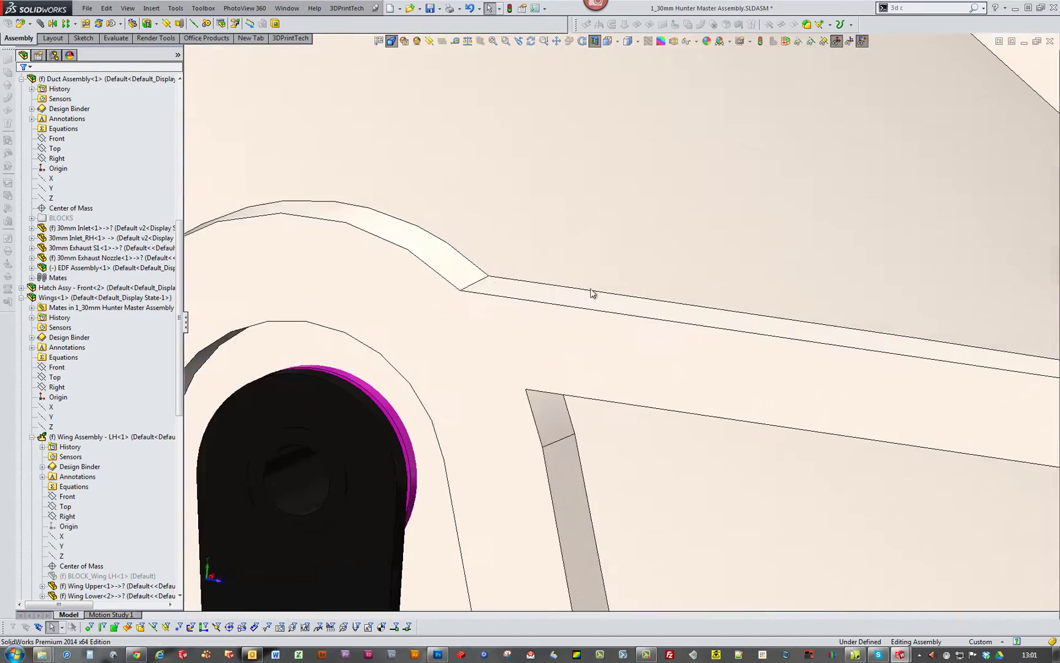
pyautogui.scroll(-4, 592, 292)
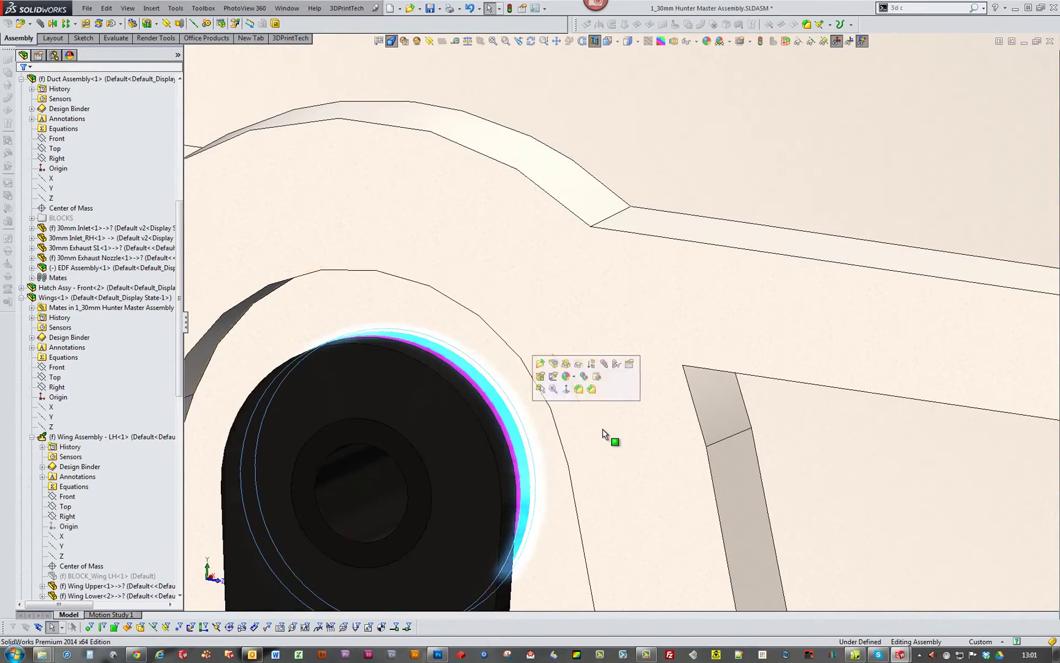
pyautogui.scroll(15, 604, 439)
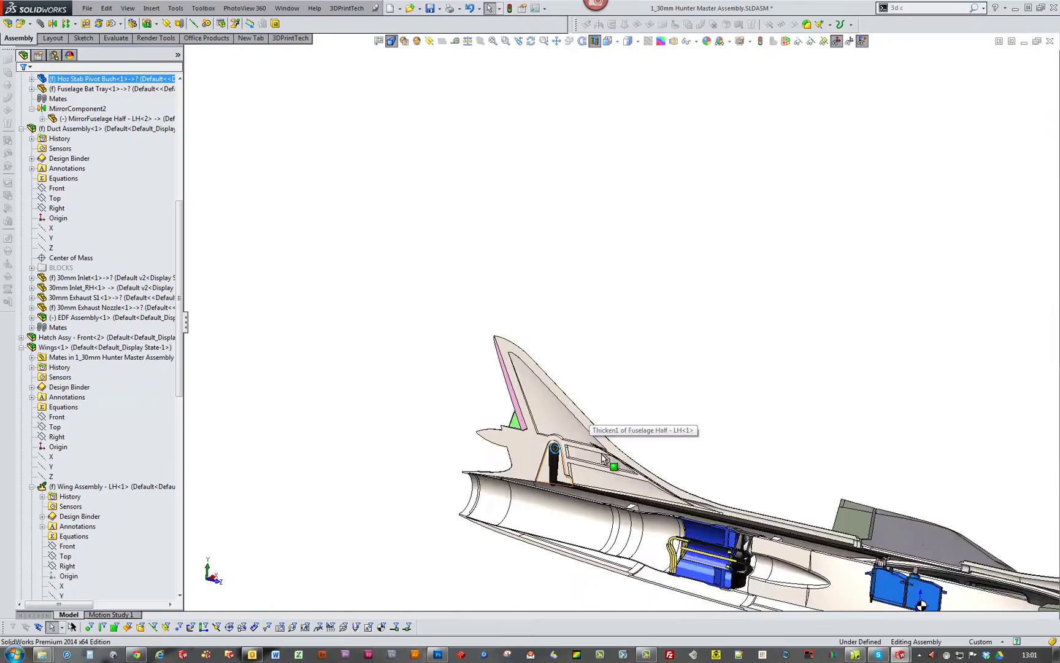
pyautogui.scroll(-10, 603, 456)
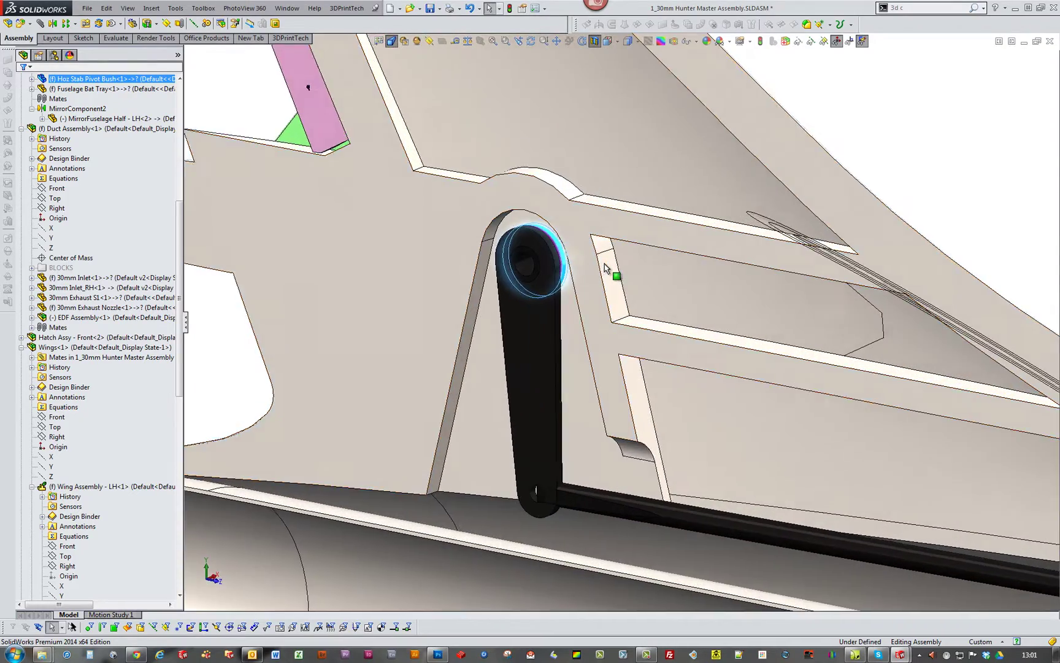
pyautogui.scroll(-3, 604, 268)
pyautogui.scroll(4, 541, 275)
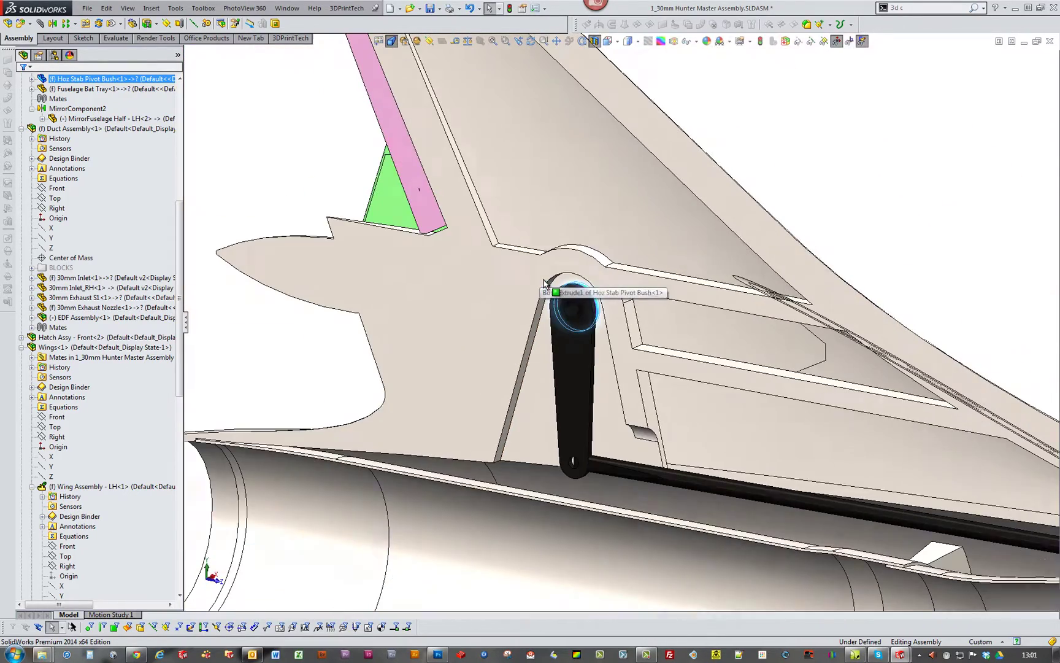
pyautogui.click(862, 214)
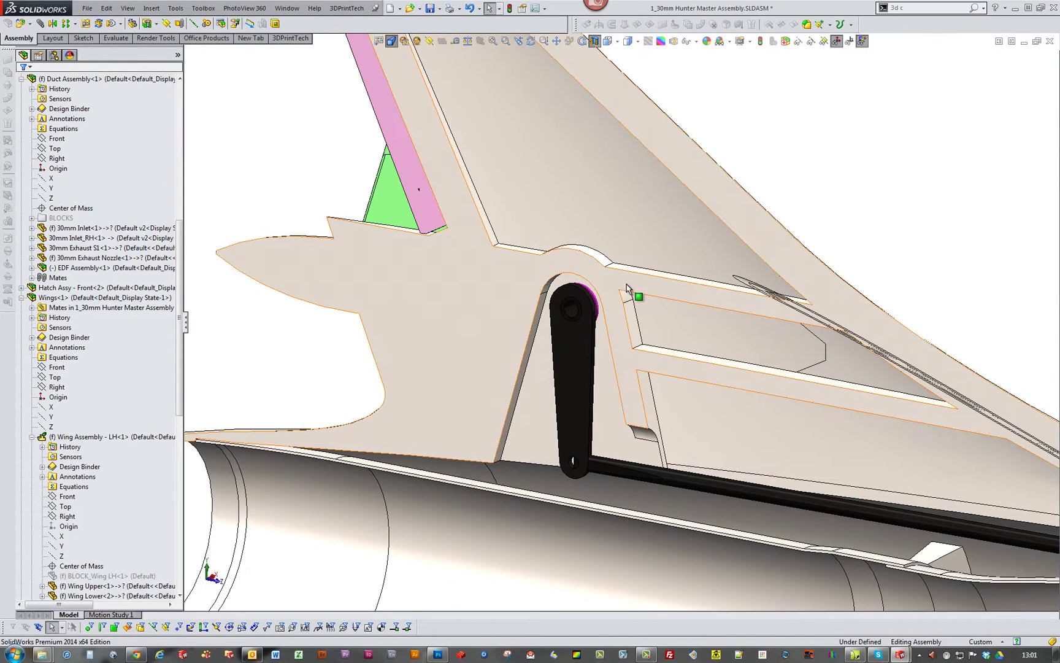
# - Highlight the cut face of Fuselage Half - LH around the horn slot, clear the selection and inspect the internal ribs
pyautogui.click(626, 287)
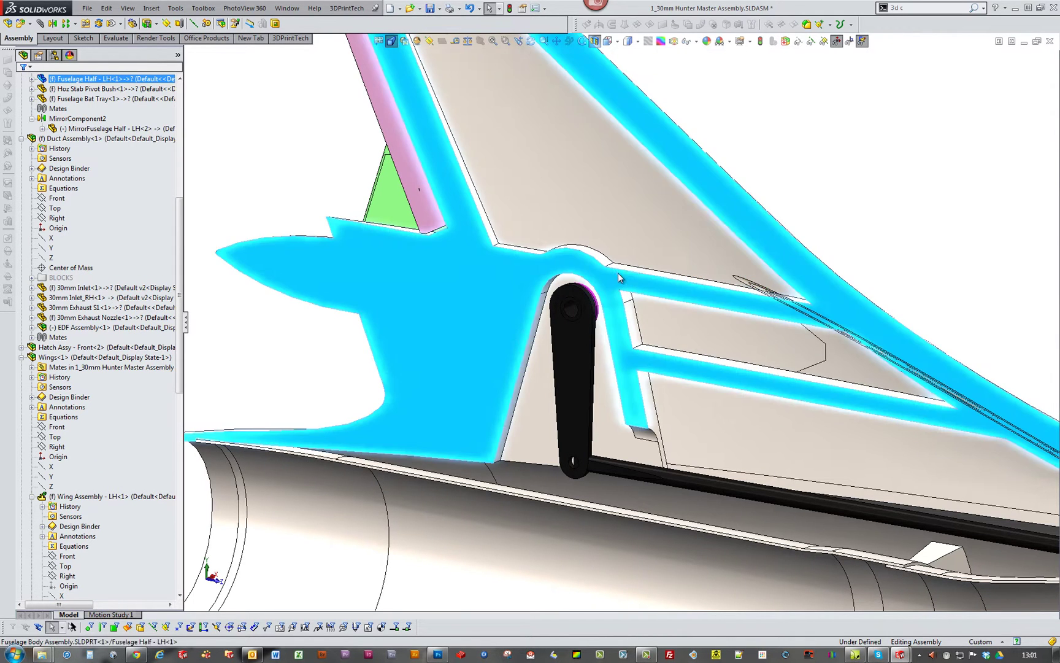
pyautogui.click(867, 195)
pyautogui.click(730, 208)
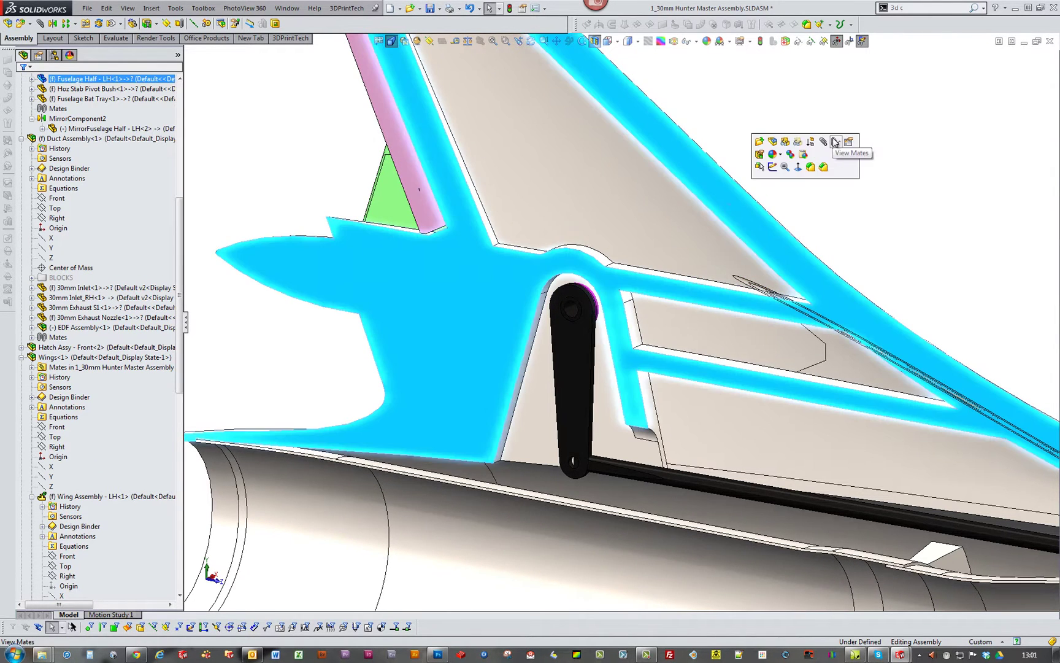
pyautogui.click(841, 150)
pyautogui.click(583, 440)
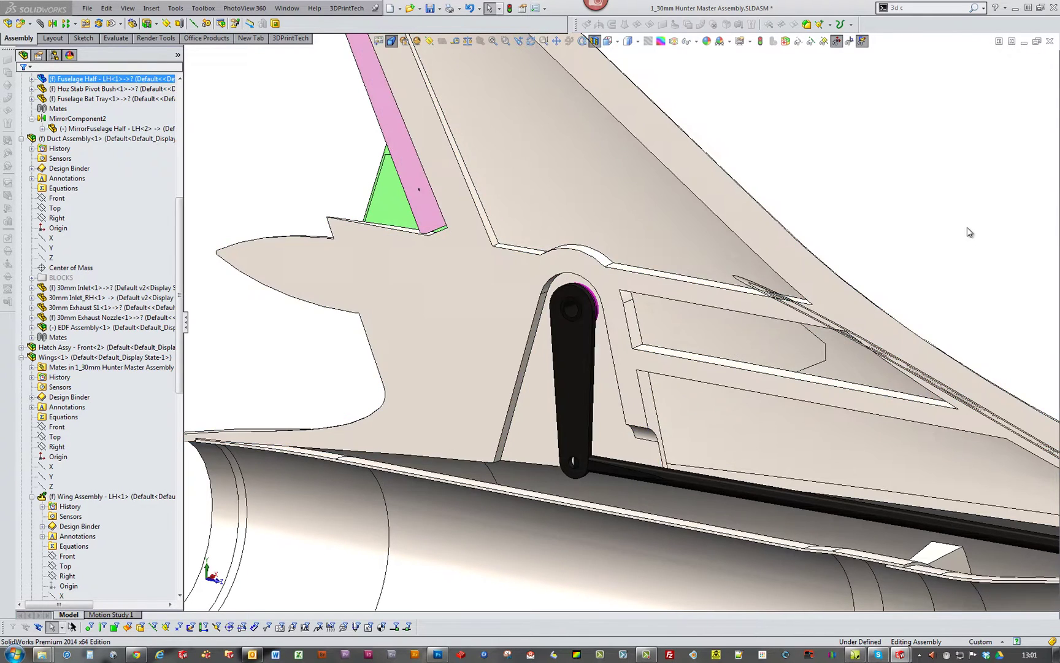
pyautogui.scroll(3, 776, 363)
pyautogui.scroll(-2, 732, 374)
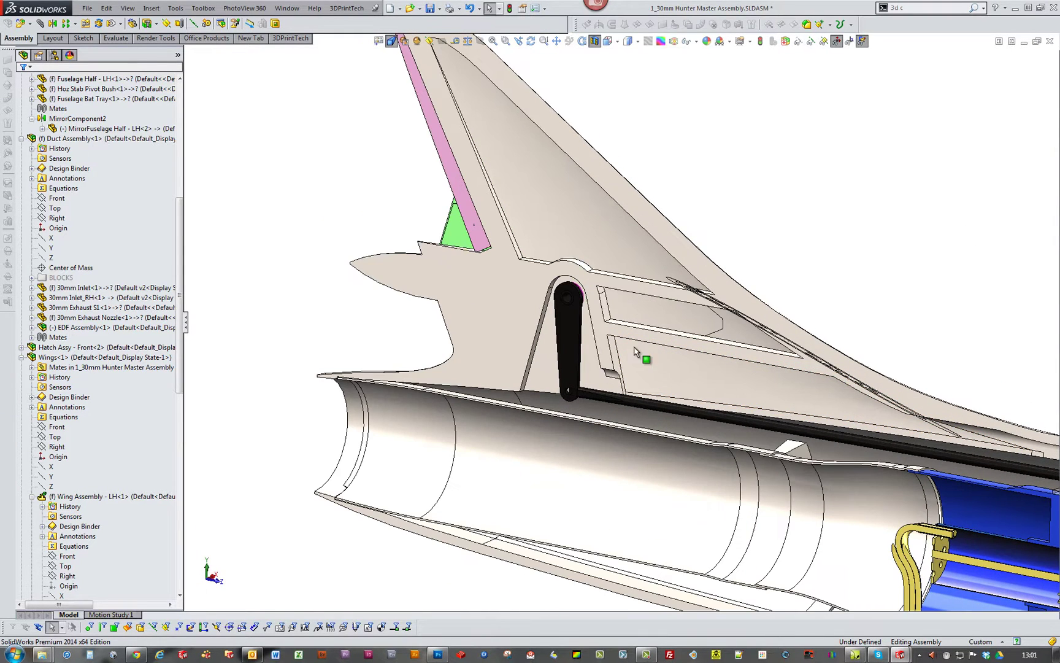
pyautogui.scroll(-2, 559, 392)
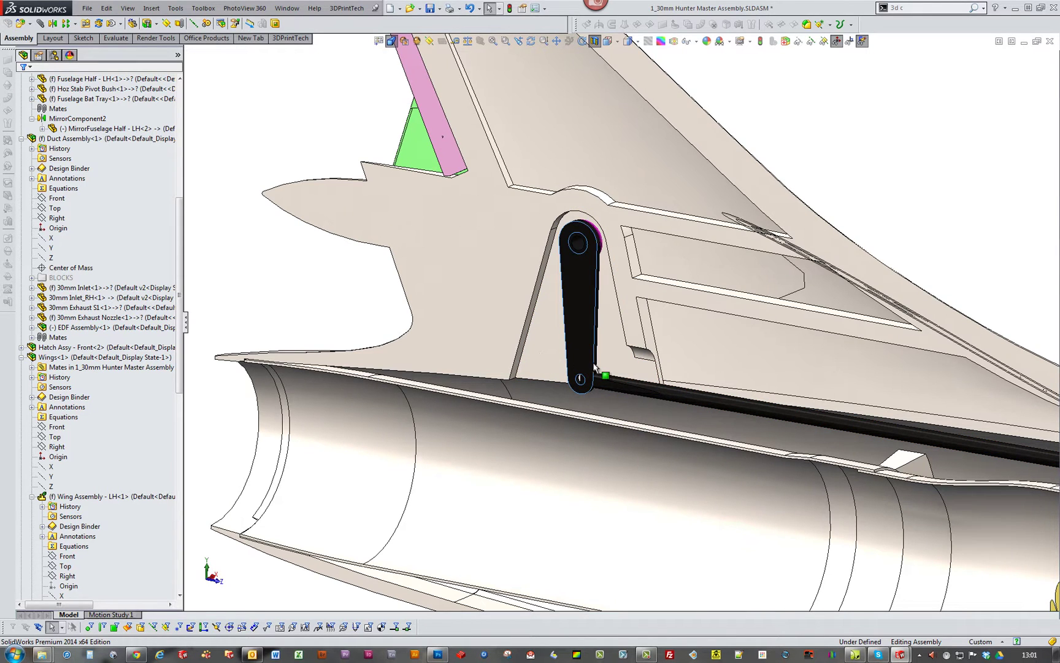
pyautogui.press('Escape')
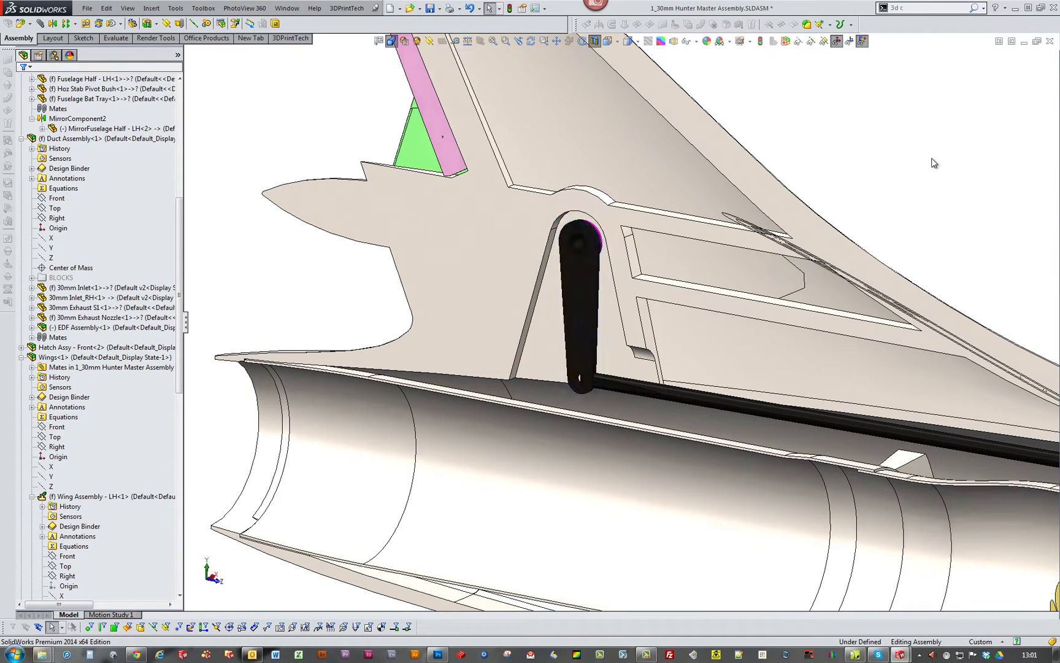
# - Swing the Hoz Stab Control Horn back and forth in its fuselage slot to check the pushrod linkage's movement
pyautogui.moveTo(603, 357); pyautogui.dragTo(584, 352, button='middle')
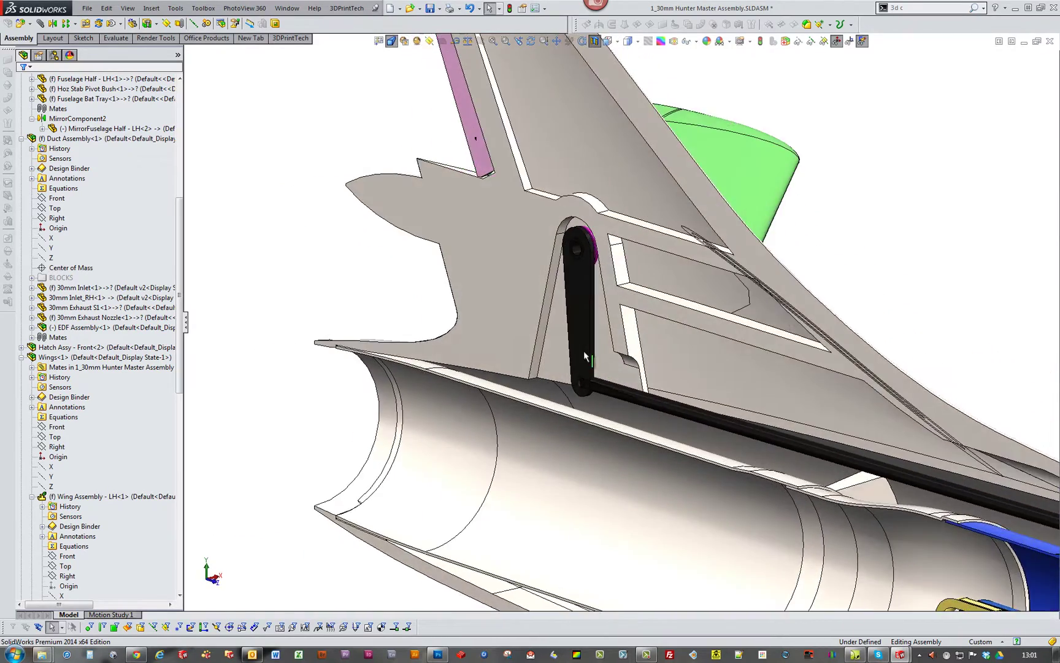
pyautogui.scroll(-3, 586, 354)
pyautogui.moveTo(590, 357); pyautogui.dragTo(472, 325)
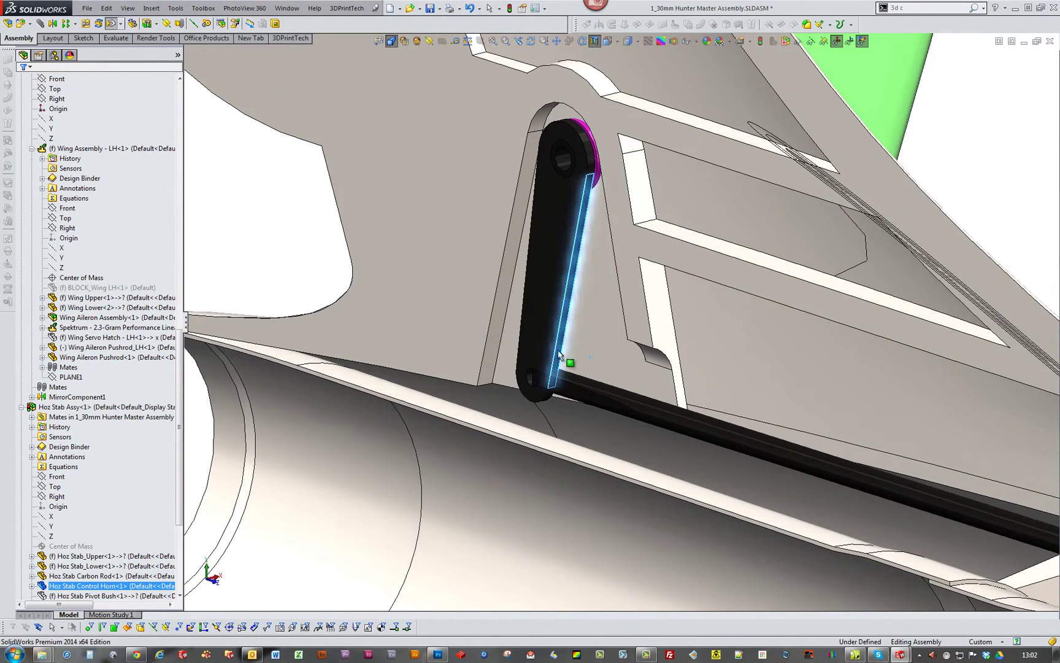
pyautogui.moveTo(560, 355); pyautogui.dragTo(491, 336)
pyautogui.moveTo(583, 352); pyautogui.dragTo(674, 337)
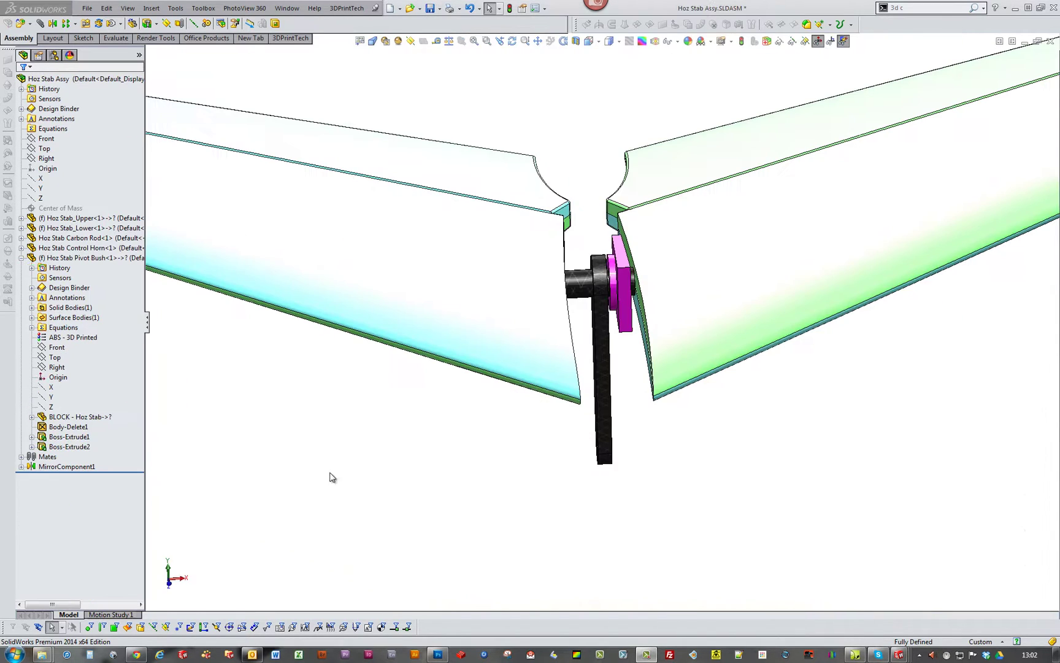
# - Make the Hoz Stab_Upper part transparent in the Hoz Stab Assy
pyautogui.scroll(3, 469, 374)
pyautogui.moveTo(469, 374); pyautogui.dragTo(661, 279, button='middle')
pyautogui.scroll(-4, 629, 300)
pyautogui.click(686, 261)
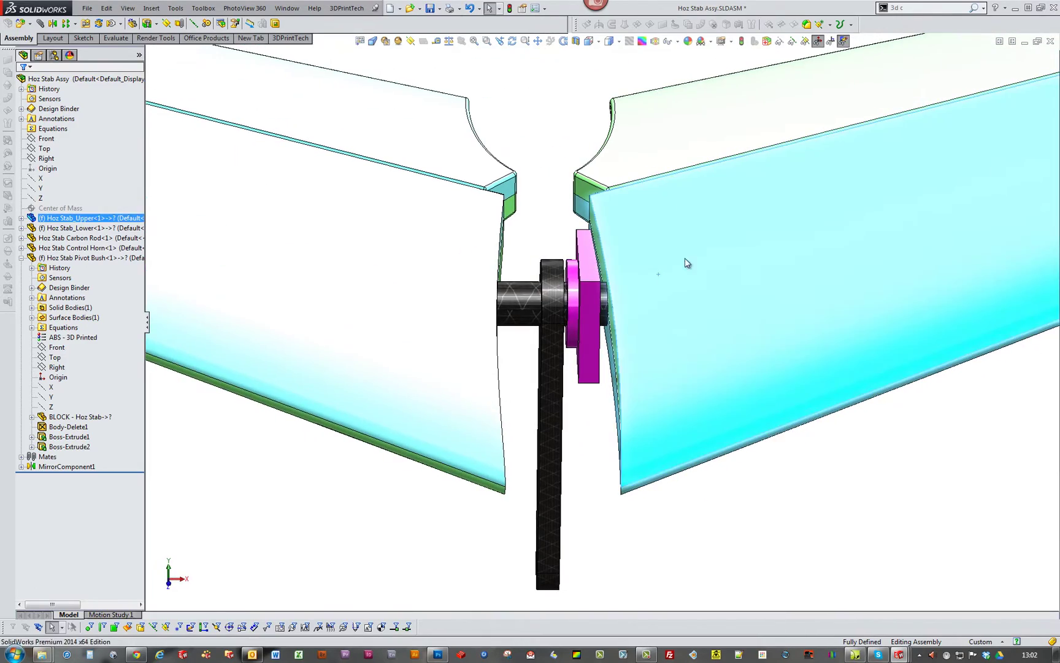
pyautogui.click(728, 213)
pyautogui.click(818, 438)
# - Inspect the carbon rod running from the control horn into the transparent stabiliser half, highlight it and clear the selection
pyautogui.scroll(4, 818, 437)
pyautogui.moveTo(746, 356); pyautogui.dragTo(644, 348, button='middle')
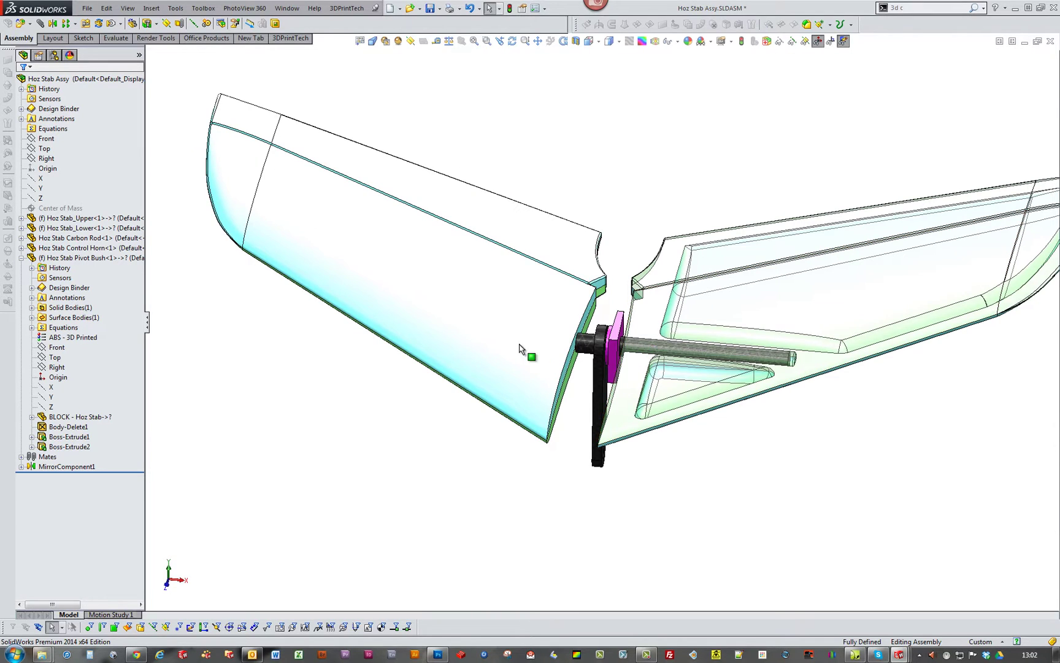
pyautogui.moveTo(607, 359); pyautogui.dragTo(663, 345, button='middle')
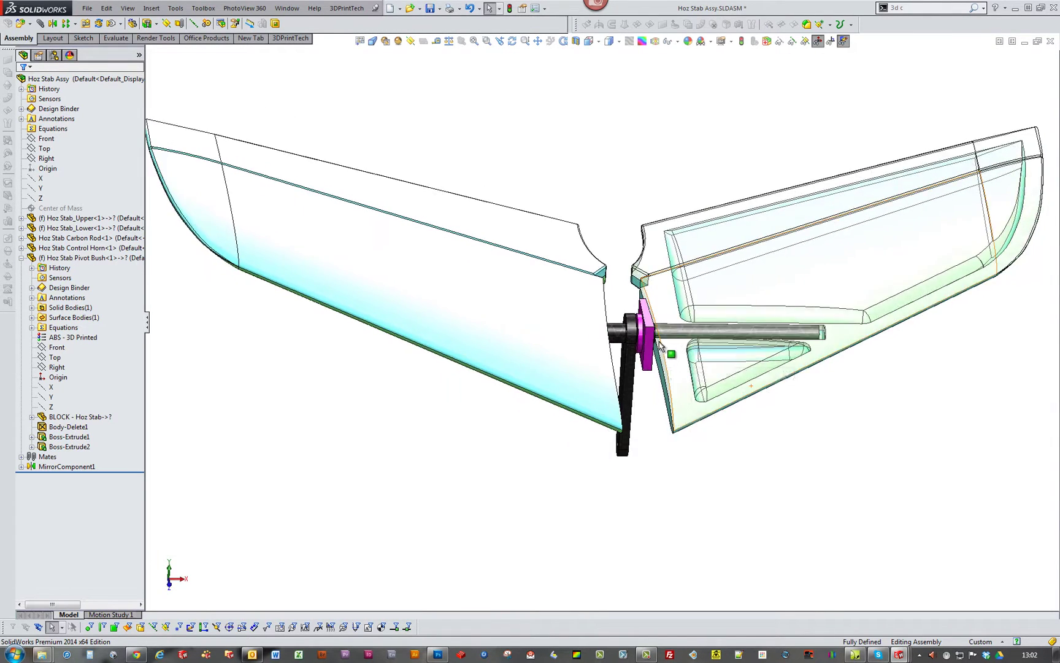
pyautogui.scroll(-3, 664, 344)
pyautogui.moveTo(770, 334); pyautogui.dragTo(812, 343, button='middle')
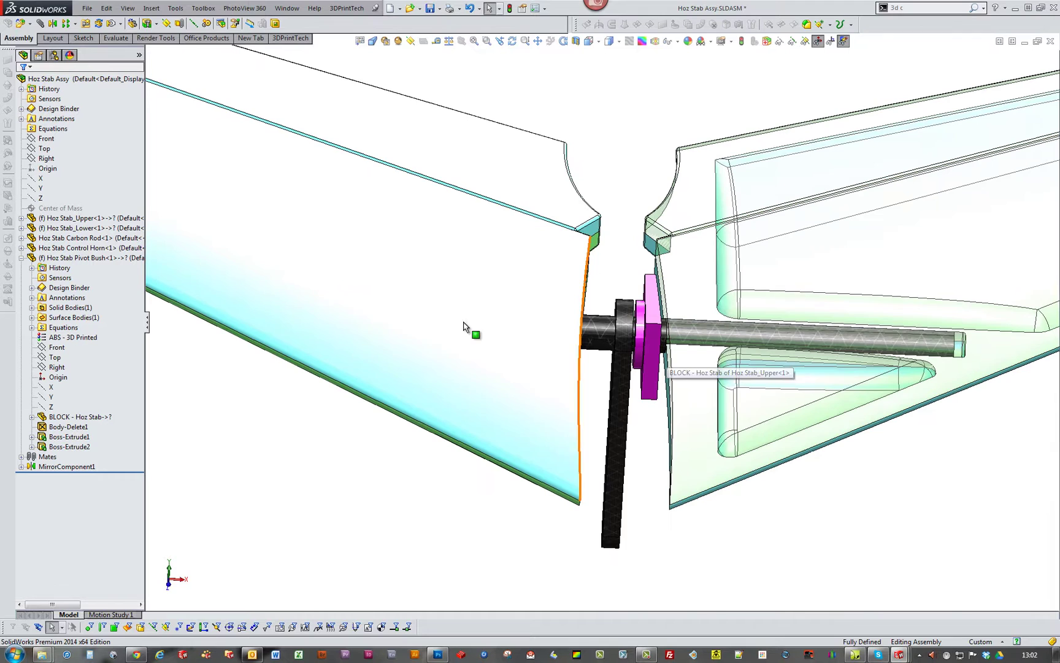
pyautogui.scroll(-3, 638, 454)
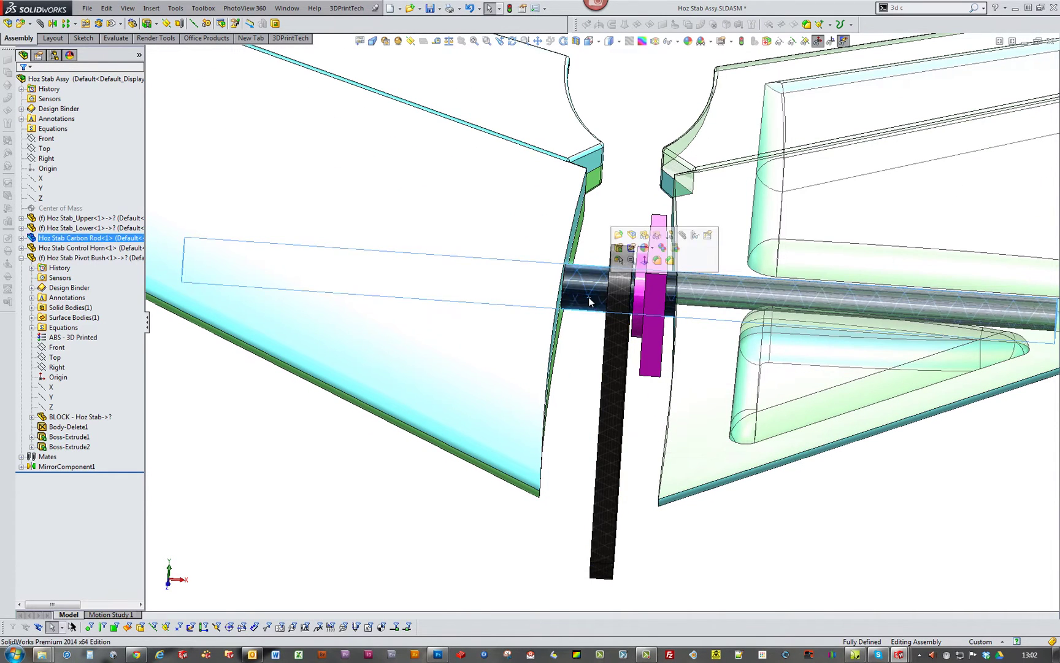
pyautogui.click(575, 387)
pyautogui.scroll(3, 575, 387)
pyautogui.moveTo(731, 447); pyautogui.dragTo(828, 474, button='middle')
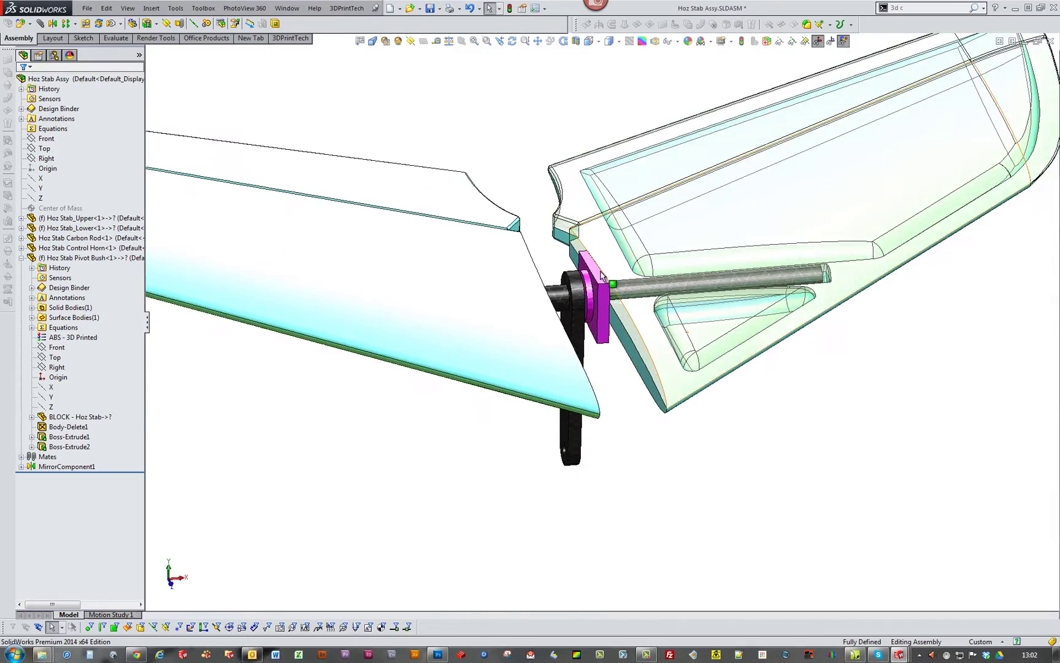
# - Highlight the Hoz Stab Pivot Bush, inspect its fit between control horn and stabiliser root, and clear the selection
pyautogui.scroll(-3, 601, 325)
pyautogui.click(598, 323)
pyautogui.scroll(4, 598, 323)
pyautogui.moveTo(694, 375); pyautogui.dragTo(580, 347, button='middle')
pyautogui.scroll(-4, 616, 338)
pyautogui.scroll(2, 660, 332)
pyautogui.moveTo(670, 334)
pyautogui.mouseDown(button='middle')
pyautogui.moveTo(732, 443)
pyautogui.moveTo(654, 348)
pyautogui.mouseUp(button='middle')
pyautogui.scroll(-3, 655, 346)
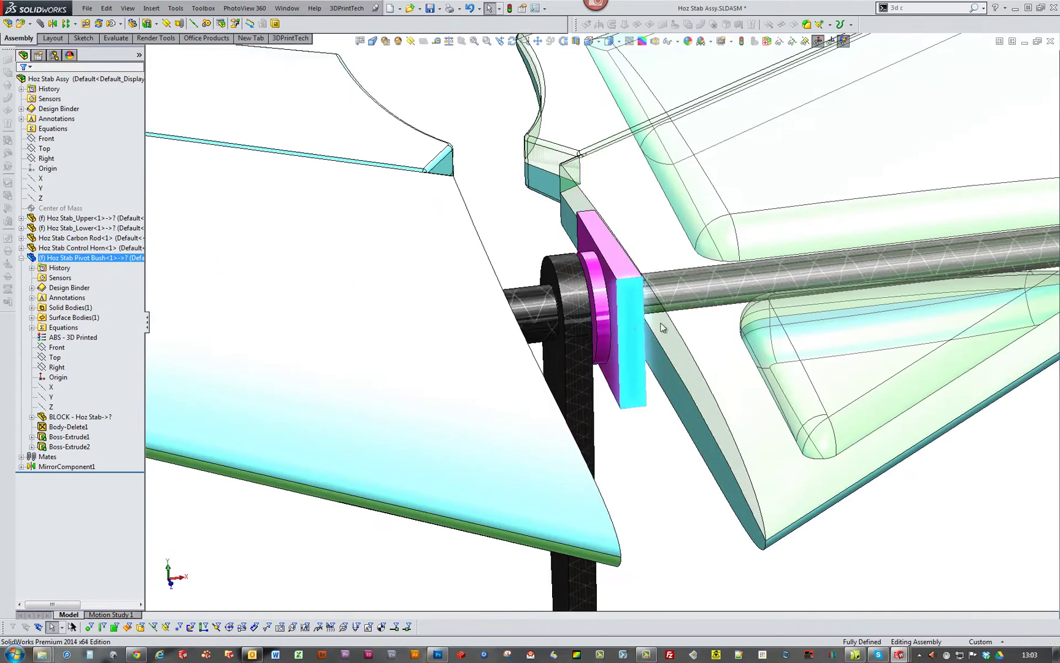
pyautogui.moveTo(724, 510); pyautogui.dragTo(686, 491, button='middle')
pyautogui.scroll(4, 627, 425)
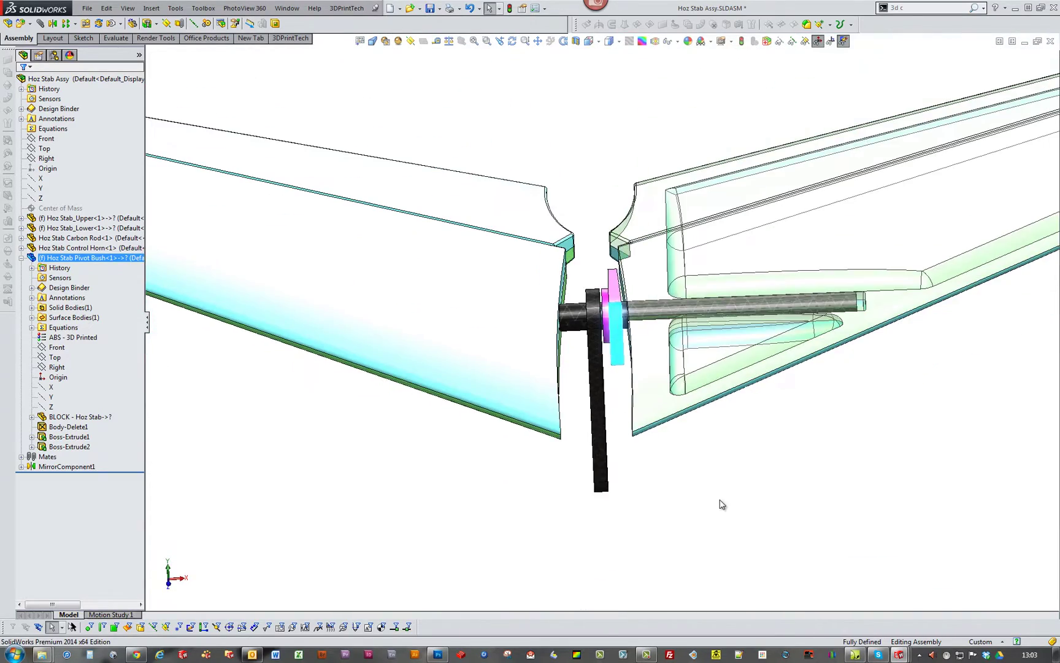
pyautogui.click(723, 501)
# - Examine the control horn, rod and bush joining the two stabiliser halves from the front and from above
pyautogui.moveTo(723, 400); pyautogui.dragTo(748, 481, button='middle')
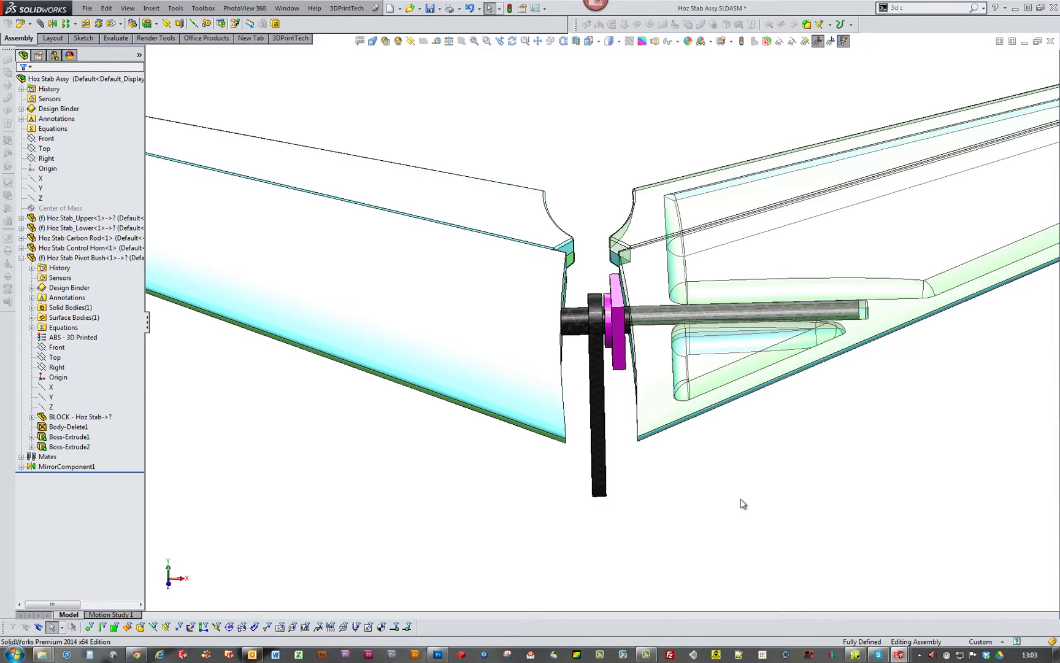
pyautogui.moveTo(749, 490); pyautogui.dragTo(647, 496, button='middle')
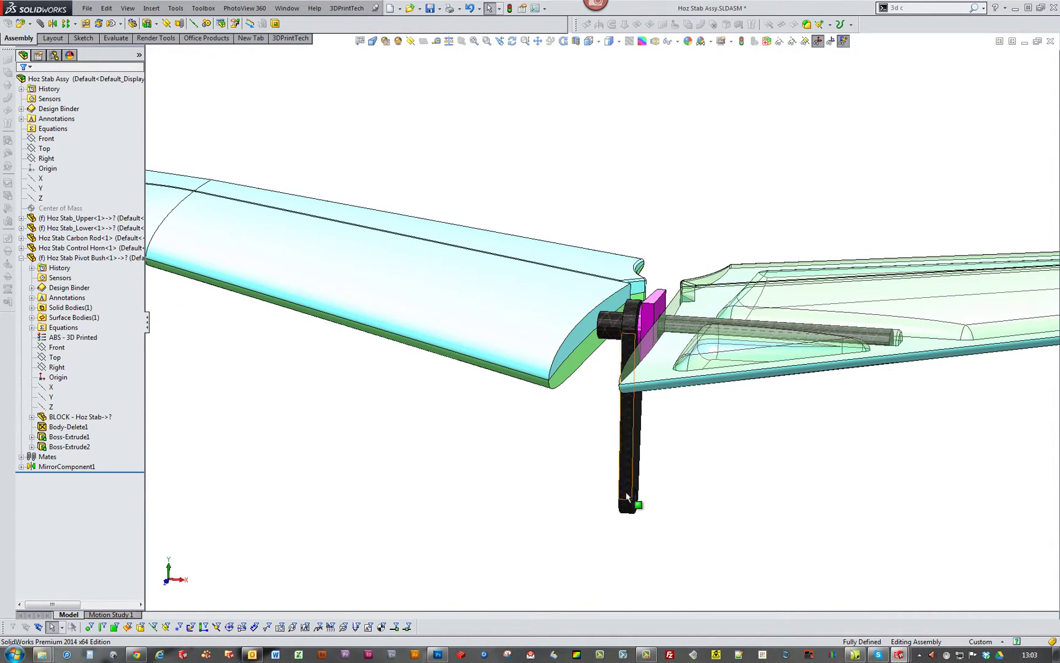
pyautogui.scroll(3, 704, 426)
pyautogui.moveTo(708, 423); pyautogui.dragTo(645, 365, button='middle')
pyautogui.scroll(-5, 639, 369)
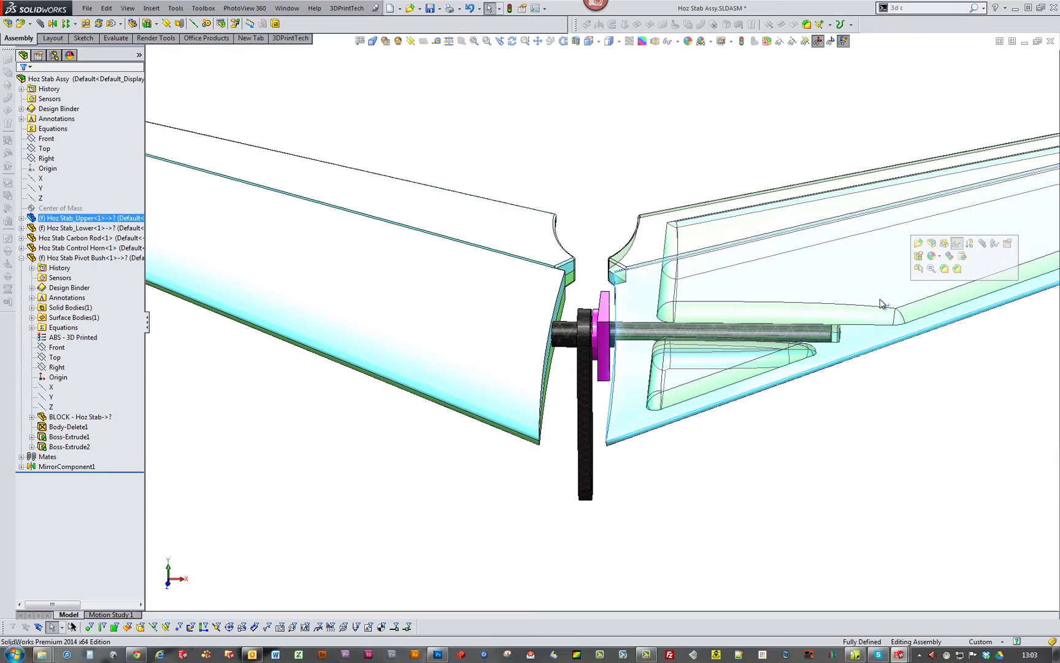
# - Examine the pivot bush, carbon rod and pockets at the root of the transparent stabiliser half from several angles
pyautogui.scroll(4, 900, 449)
pyautogui.moveTo(900, 450); pyautogui.dragTo(697, 356, button='middle')
pyautogui.scroll(-2, 697, 358)
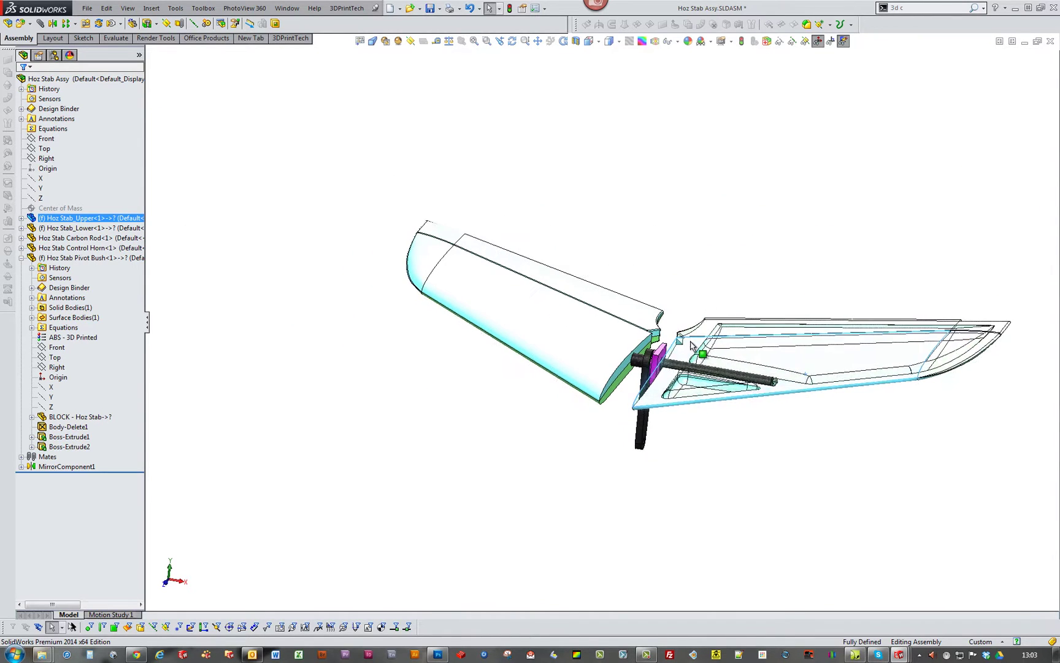
pyautogui.moveTo(814, 465); pyautogui.dragTo(791, 494, button='middle')
pyautogui.scroll(-5, 670, 360)
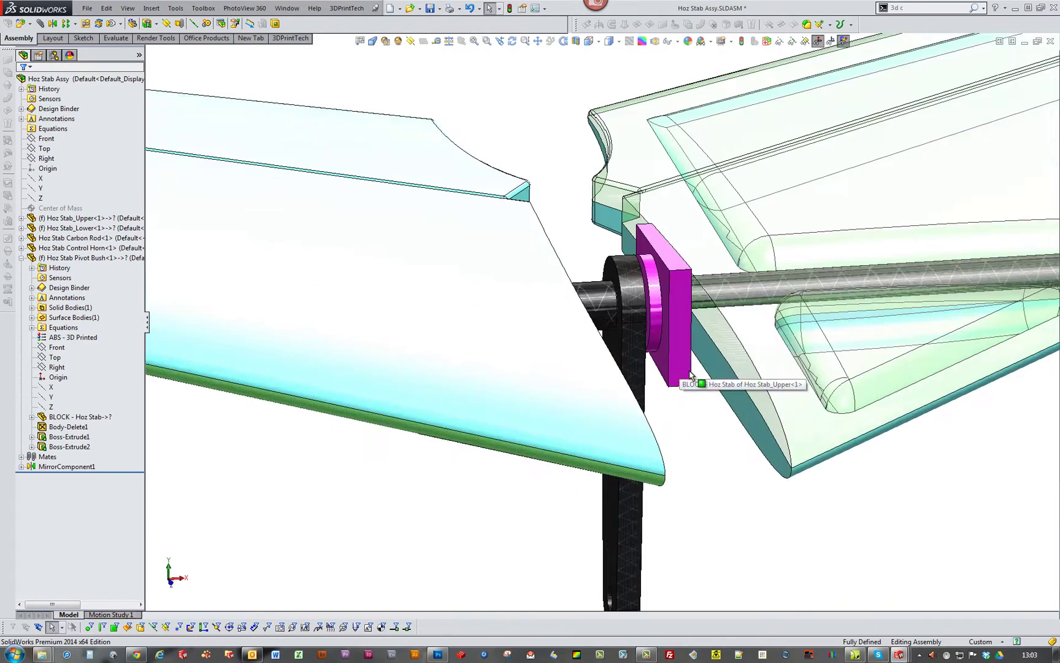
pyautogui.scroll(7, 788, 505)
pyautogui.scroll(-8, 617, 380)
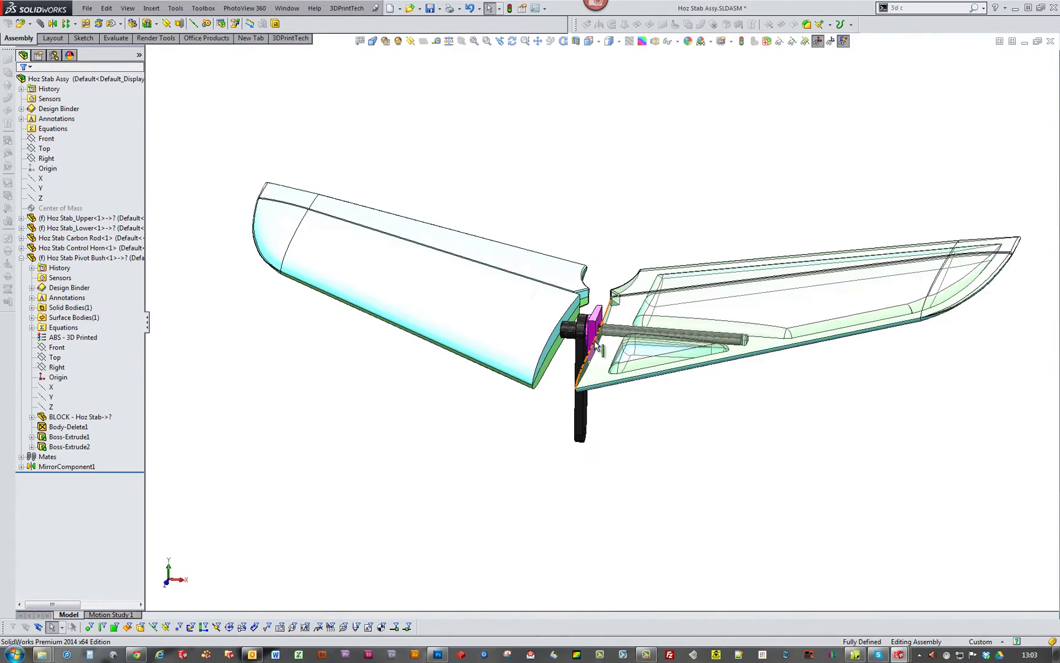
pyautogui.scroll(6, 617, 381)
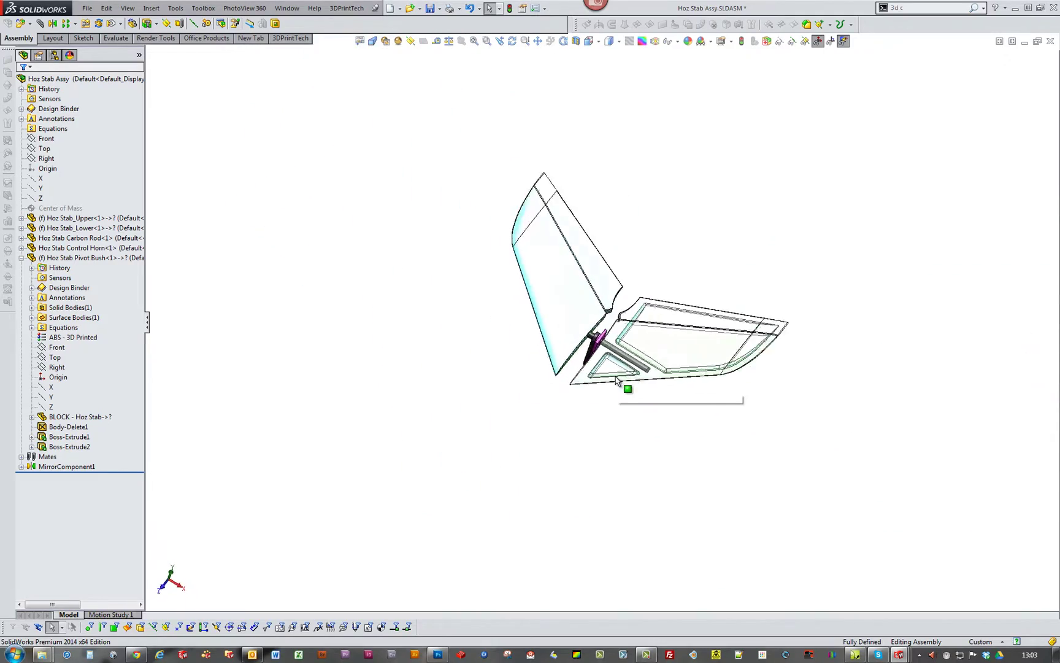
# - Examine the control horn arm and pivot bush between the stabiliser halves from the underside and the front
pyautogui.scroll(-3, 617, 316)
pyautogui.moveTo(596, 342); pyautogui.dragTo(630, 316, button='middle')
pyautogui.scroll(-4, 630, 315)
pyautogui.press('Left')
pyautogui.press('Left')
pyautogui.press('Left')
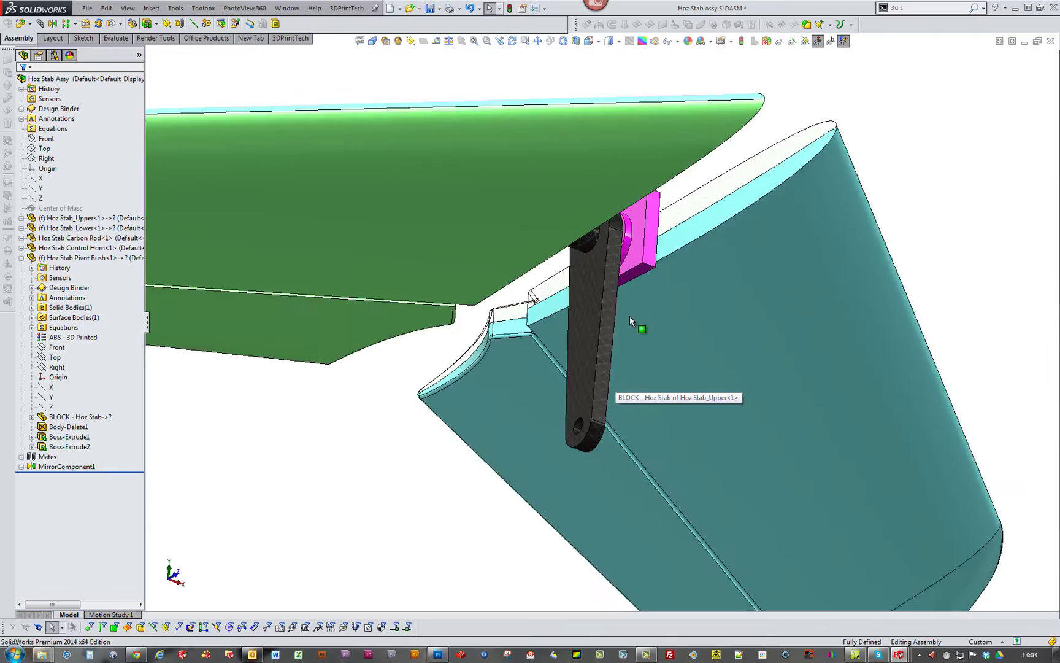
pyautogui.scroll(2, 630, 316)
pyautogui.moveTo(629, 315); pyautogui.dragTo(580, 356, button='middle')
pyautogui.scroll(4, 576, 359)
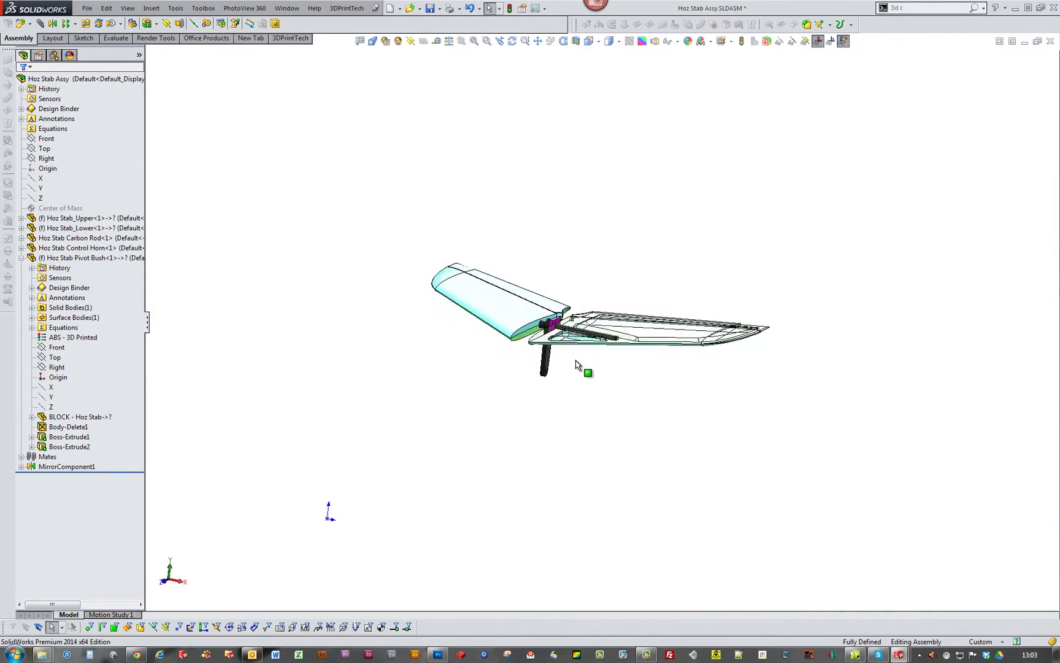
# - Highlight the Hoz Stab Control Horn and inspect how it hangs below the stabiliser halves from behind and below
pyautogui.scroll(-4, 609, 389)
pyautogui.scroll(-3, 609, 393)
pyautogui.scroll(5, 635, 430)
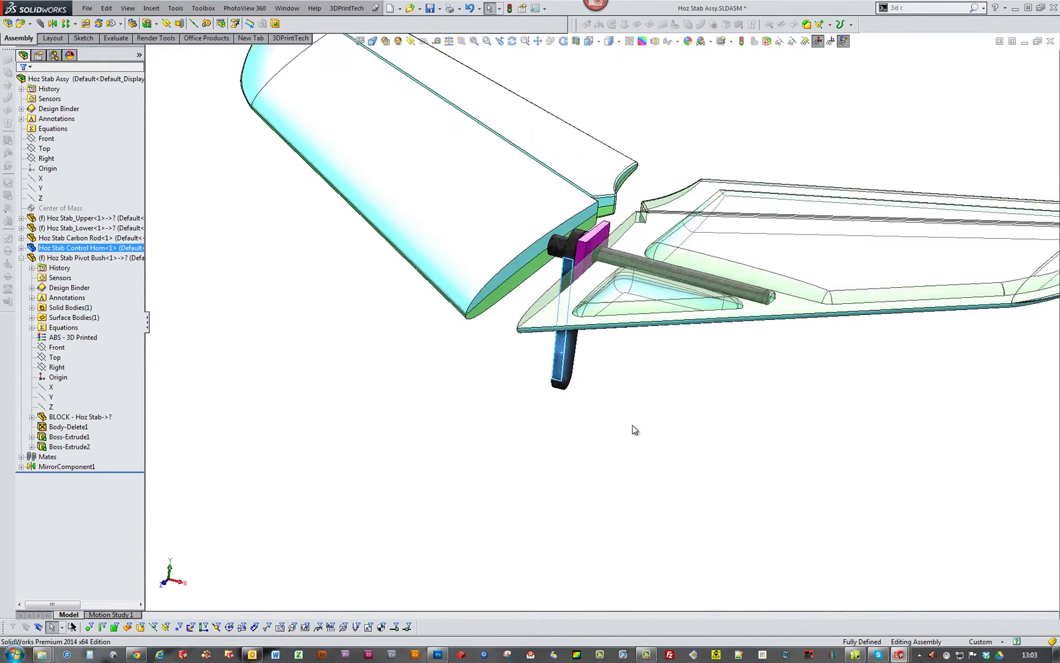
pyautogui.press('Left')
pyautogui.press('Left')
pyautogui.press('Left')
pyautogui.press('Up')
pyautogui.press('Up')
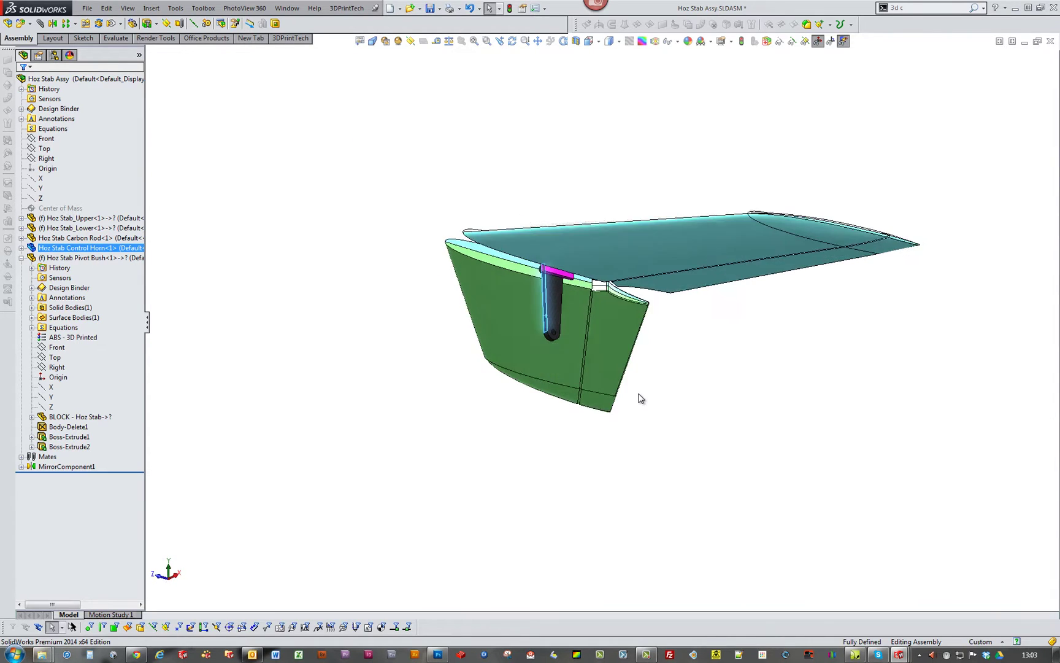
pyautogui.hotkey('ctrl', '1')
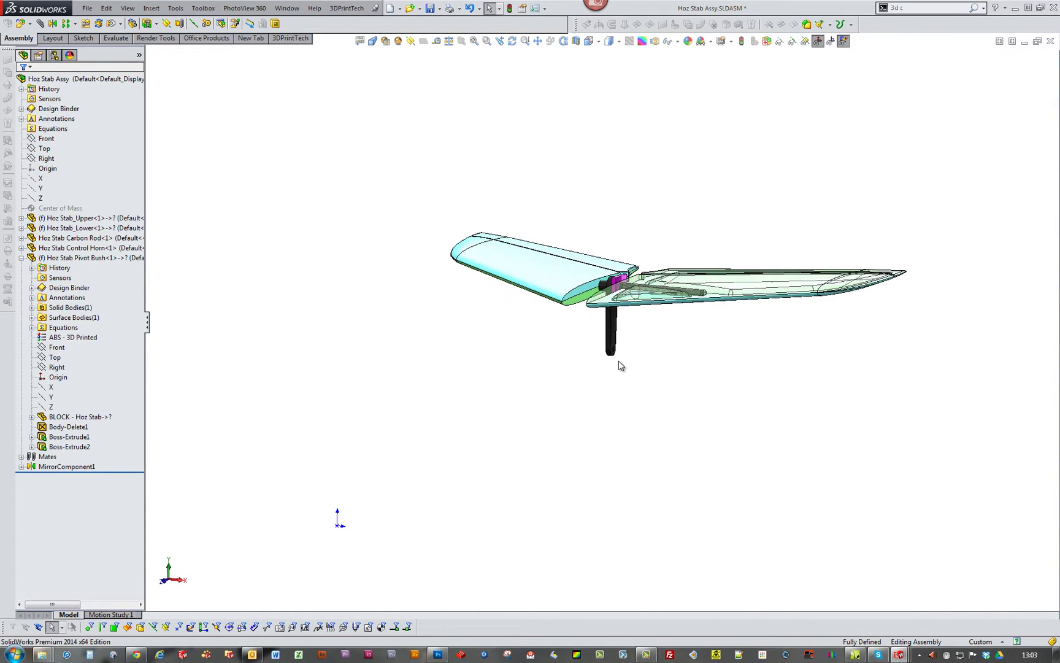
# - Inspect the control horn's lower end with its linkage hole, viewing the stabiliser assembly from below and around its sides
pyautogui.scroll(-5, 621, 363)
pyautogui.scroll(-2, 660, 340)
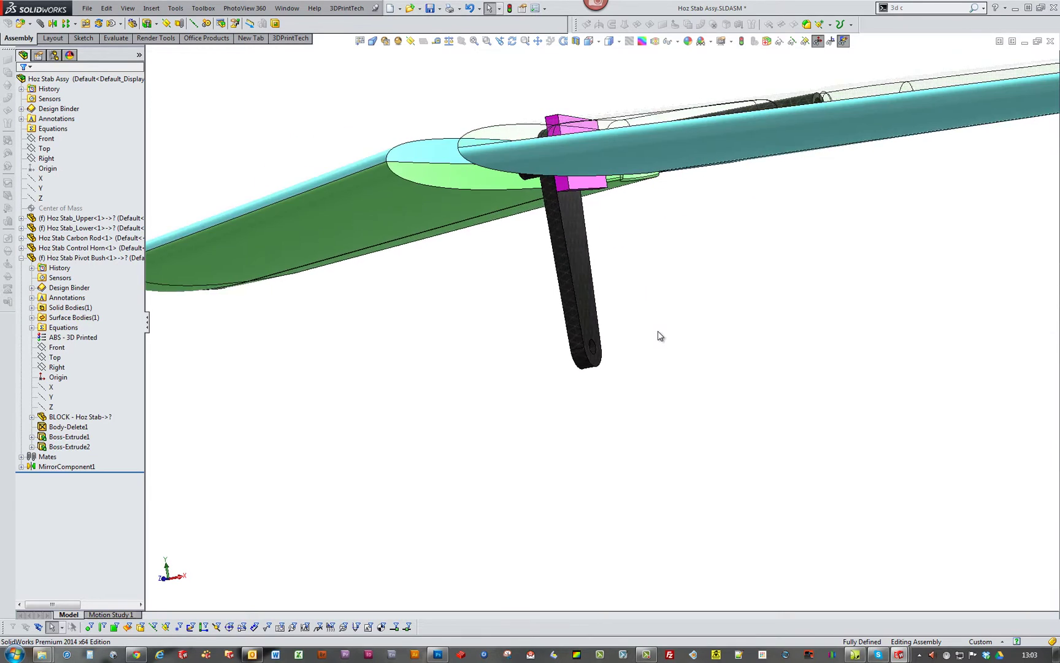
pyautogui.moveTo(659, 333); pyautogui.dragTo(626, 333, button='middle')
pyautogui.scroll(2, 668, 405)
pyautogui.press('Left')
pyautogui.press('Left')
pyautogui.press('Left')
pyautogui.press('Left')
pyautogui.press('Left')
pyautogui.press('Left')
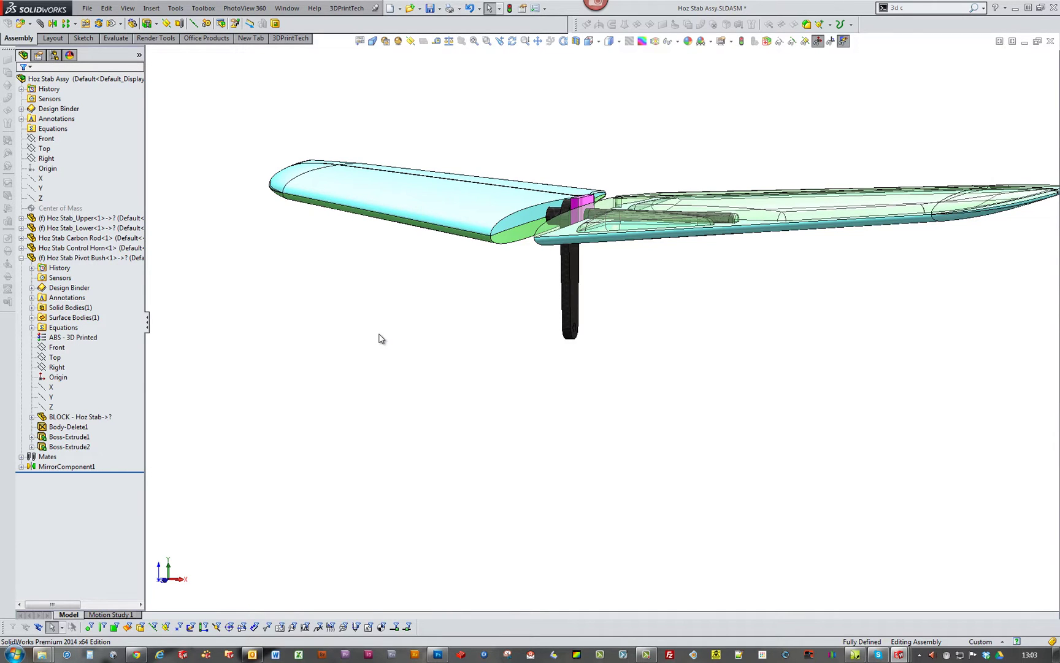
# - Switch to the Fuselage Body Assembly and inspect the nose interior and battery tray through the cockpit opening
pyautogui.hotkey('ctrl', 'Tab')
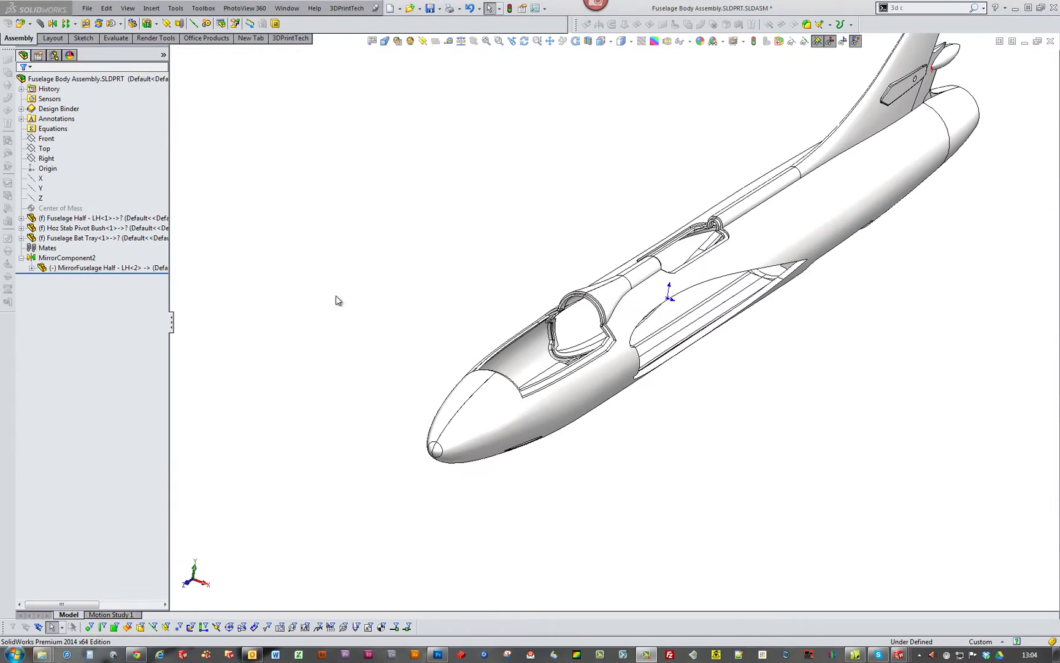
pyautogui.scroll(3, 729, 319)
pyautogui.moveTo(728, 319); pyautogui.dragTo(750, 314, button='middle')
pyautogui.scroll(-4, 670, 294)
pyautogui.scroll(2, 738, 320)
pyautogui.scroll(-2, 596, 333)
pyautogui.scroll(-3, 597, 333)
pyautogui.moveTo(597, 333); pyautogui.dragTo(642, 291, button='middle')
pyautogui.scroll(-4, 642, 290)
pyautogui.scroll(3, 724, 370)
pyautogui.scroll(-4, 738, 272)
# - Open the Fuselage Half - LH part from the assembly and show its inner side in a straight side view
pyautogui.click(734, 260)
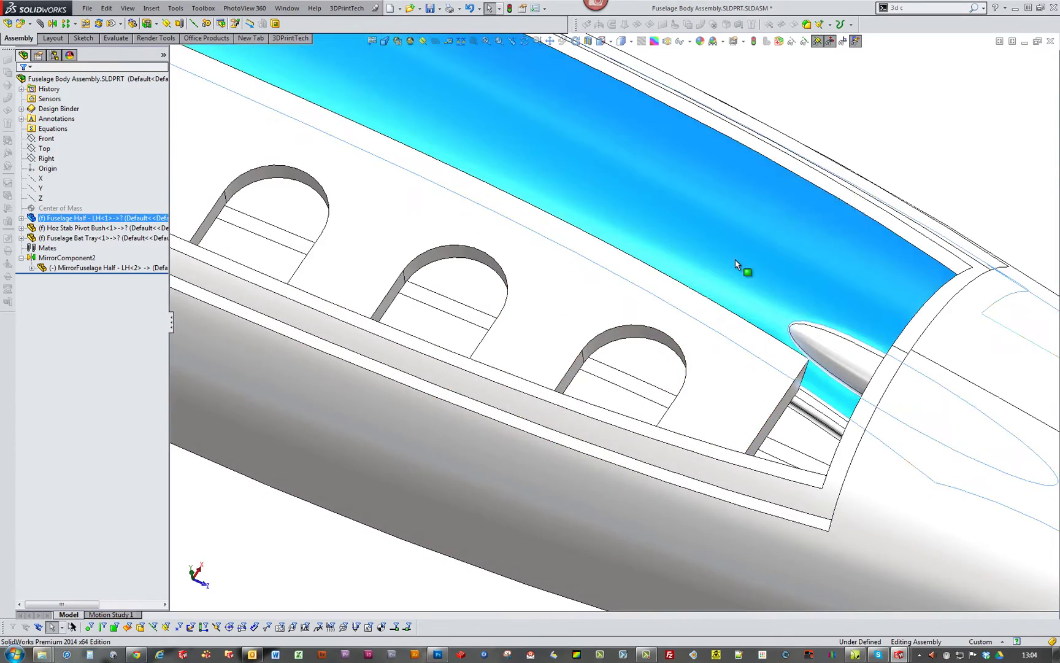
pyautogui.scroll(3, 730, 255)
pyautogui.click(702, 256)
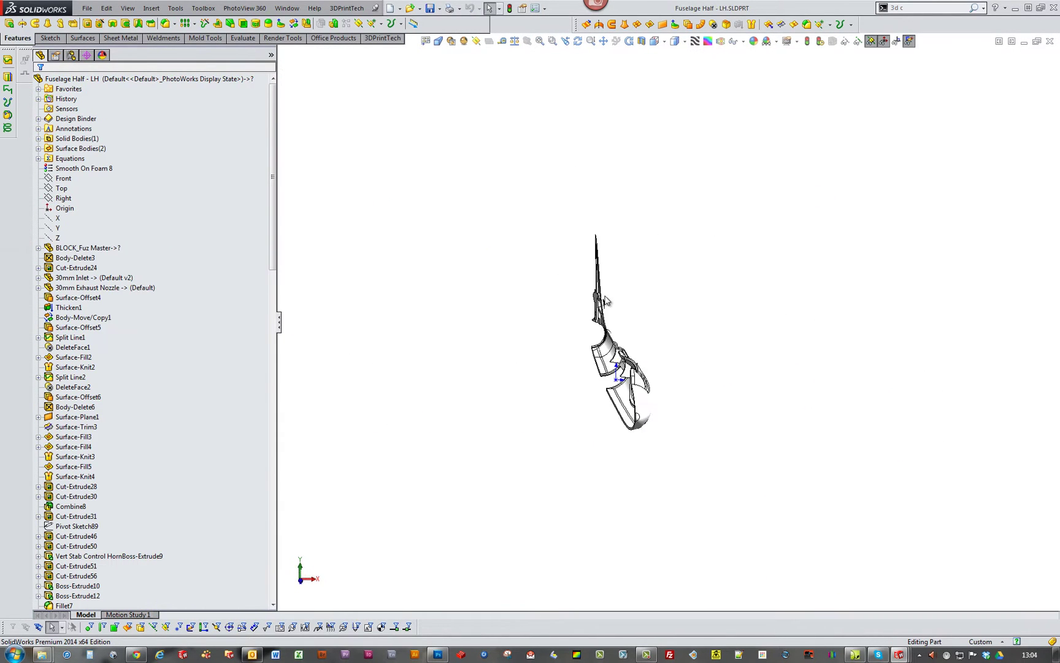
pyautogui.hotkey('ctrl', '3')
# - Examine the raised lip around the wing opening and the narrow rib running from it towards the nose
pyautogui.scroll(-8, 708, 343)
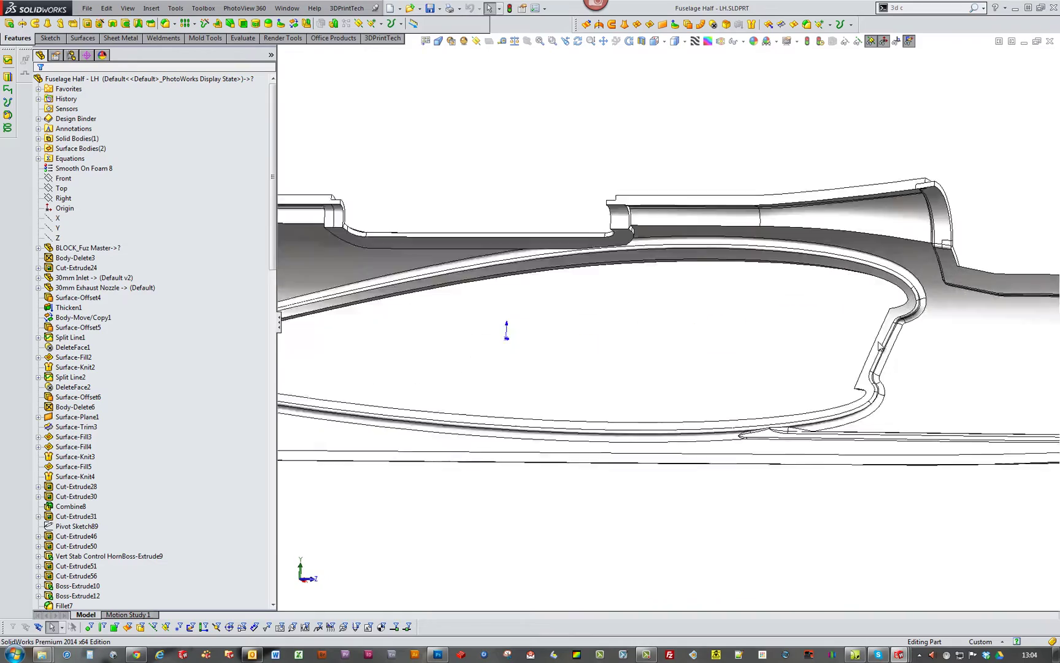
pyautogui.scroll(-4, 879, 346)
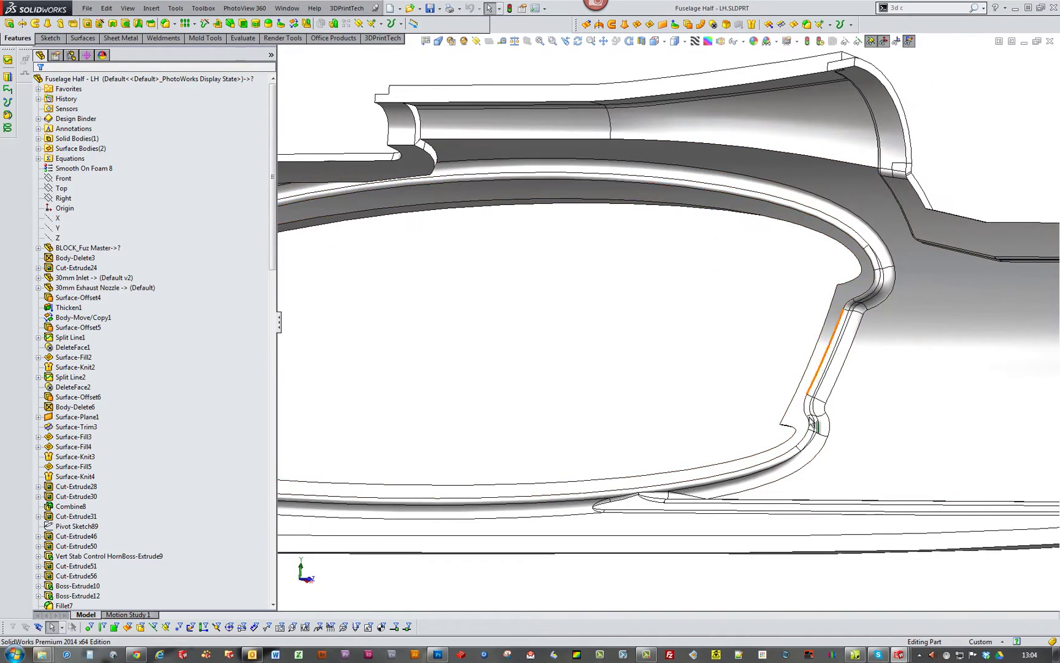
pyautogui.scroll(4, 834, 446)
pyautogui.moveTo(775, 370); pyautogui.dragTo(678, 448, button='middle')
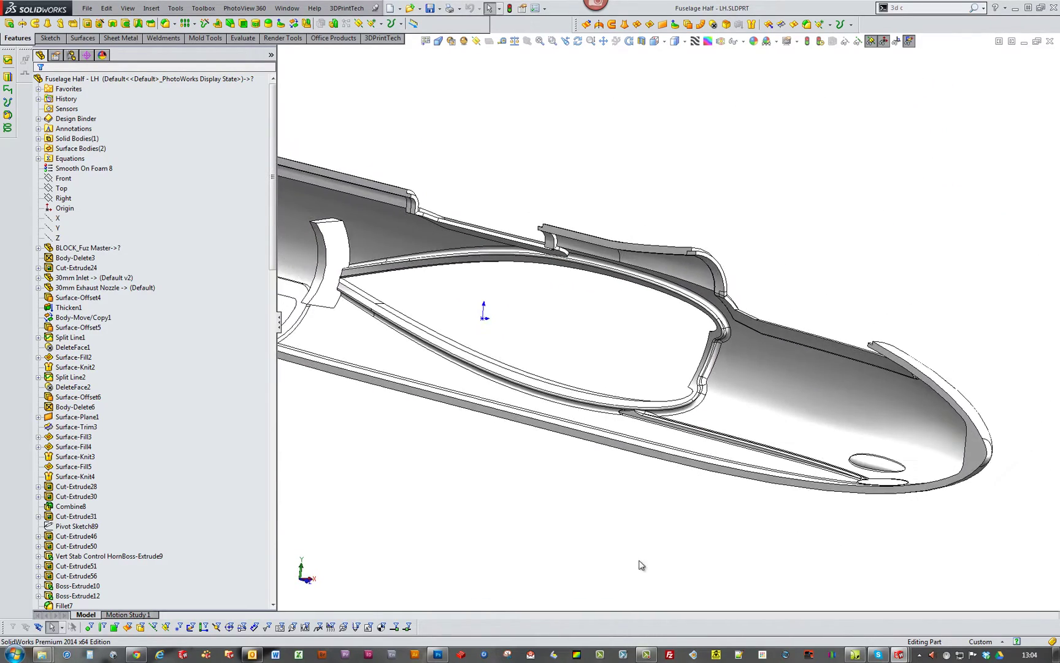
pyautogui.moveTo(639, 559); pyautogui.dragTo(748, 485, button='middle')
pyautogui.scroll(-6, 563, 286)
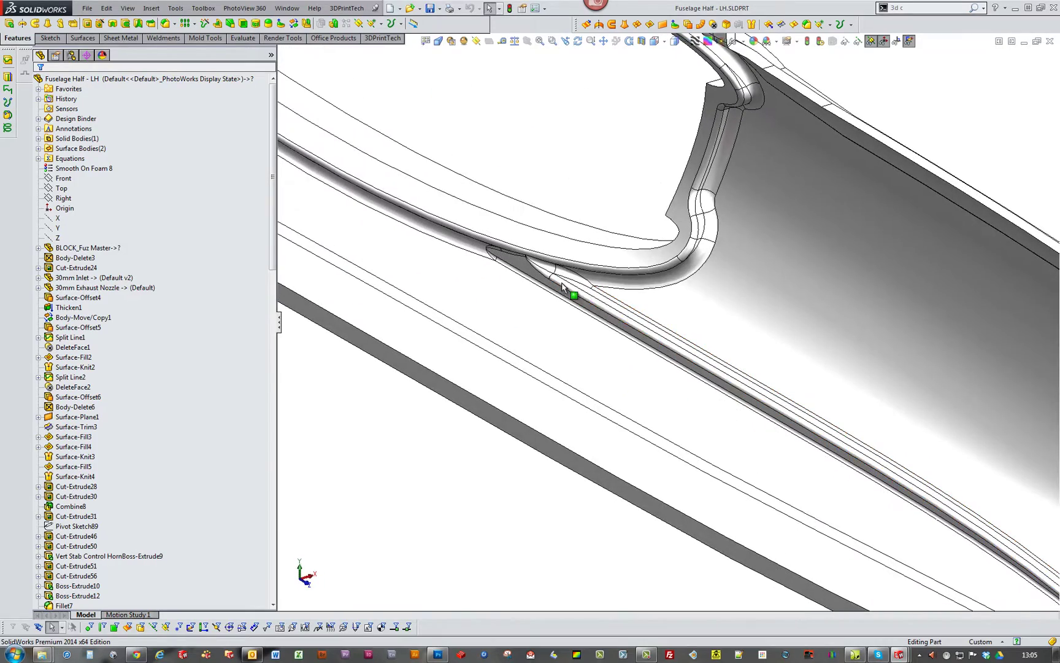
pyautogui.scroll(5, 860, 450)
pyautogui.moveTo(858, 447); pyautogui.dragTo(719, 330, button='middle')
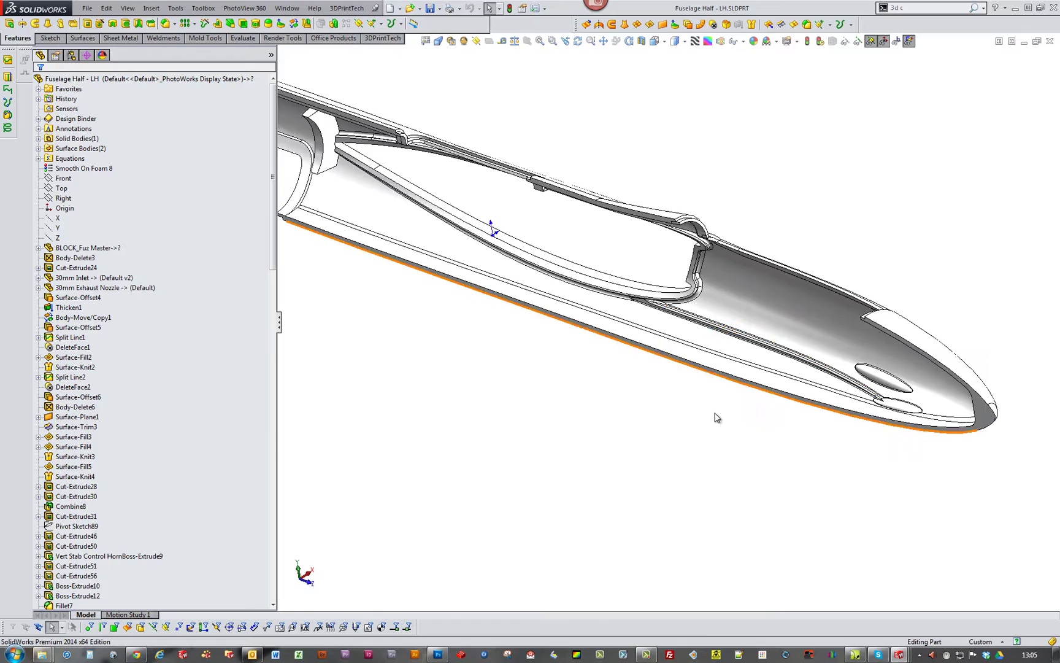
pyautogui.moveTo(717, 417); pyautogui.dragTo(683, 343, button='middle')
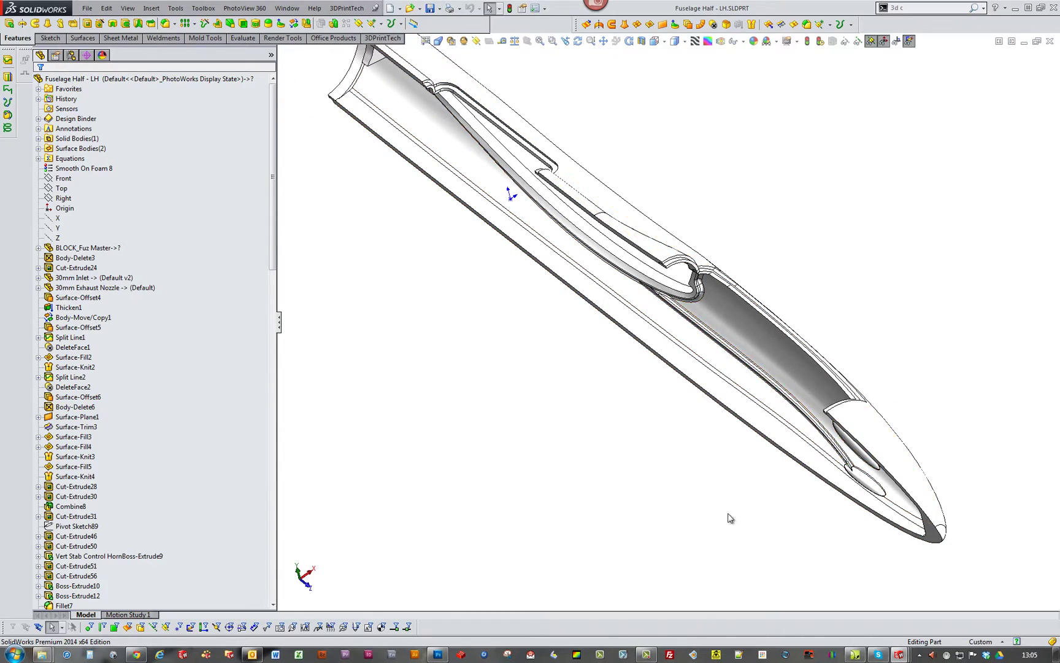
pyautogui.moveTo(728, 518); pyautogui.dragTo(880, 256, button='middle')
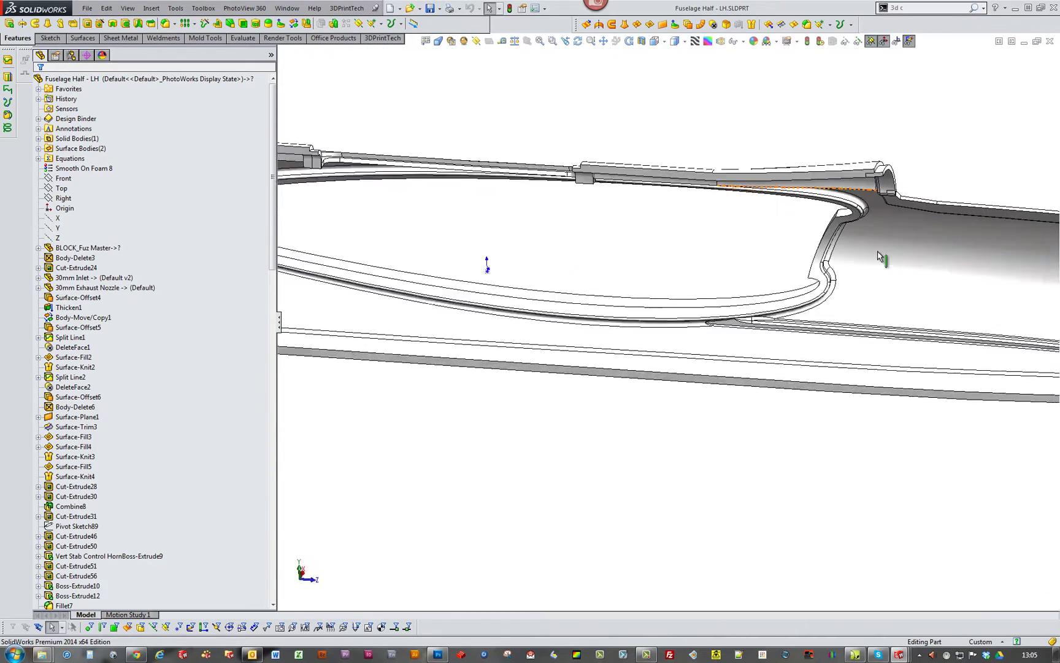
# - Inspect the stepped front edge of the wing opening and follow the rib to the oval recesses in the nose
pyautogui.scroll(-3, 871, 246)
pyautogui.moveTo(838, 216); pyautogui.dragTo(792, 298, button='middle')
pyautogui.scroll(4, 868, 225)
pyautogui.scroll(-3, 792, 302)
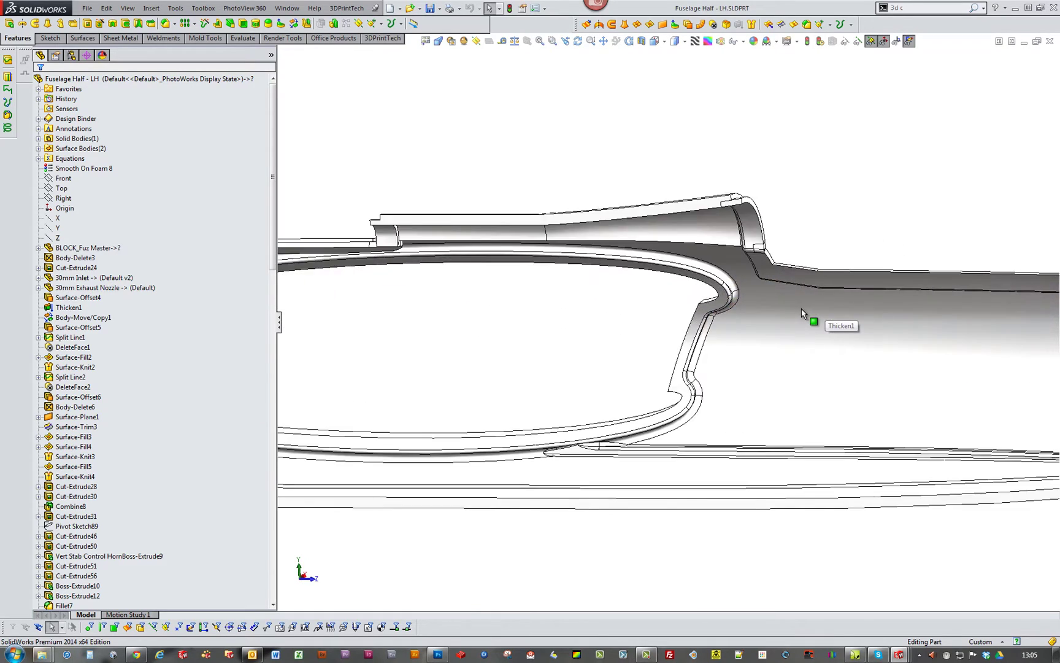
pyautogui.moveTo(800, 308); pyautogui.dragTo(651, 265, button='middle')
pyautogui.scroll(-3, 663, 344)
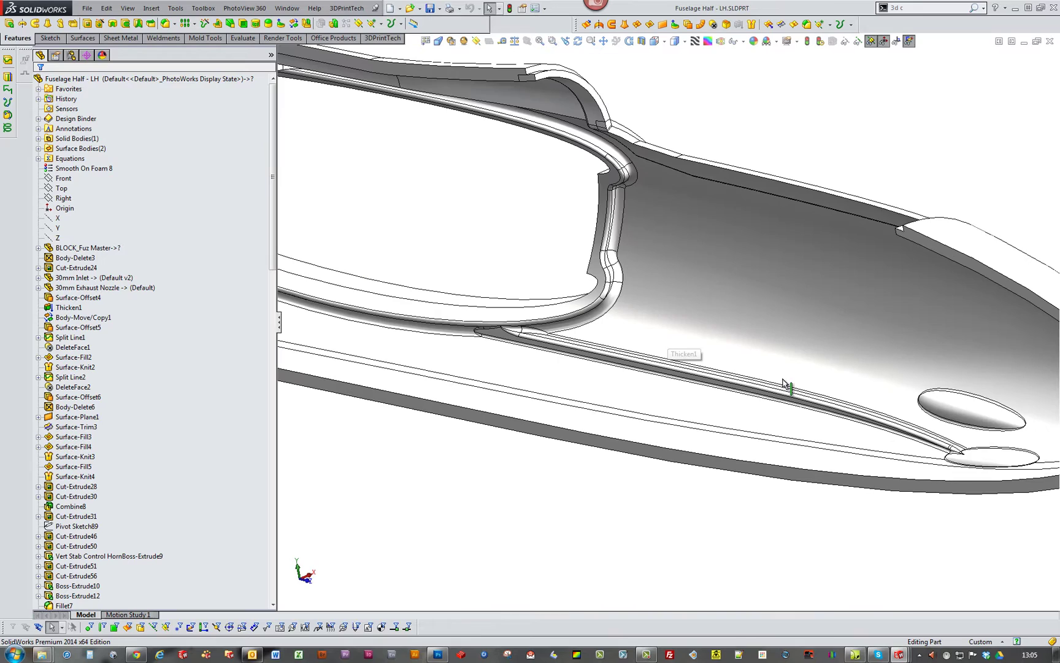
pyautogui.scroll(3, 673, 376)
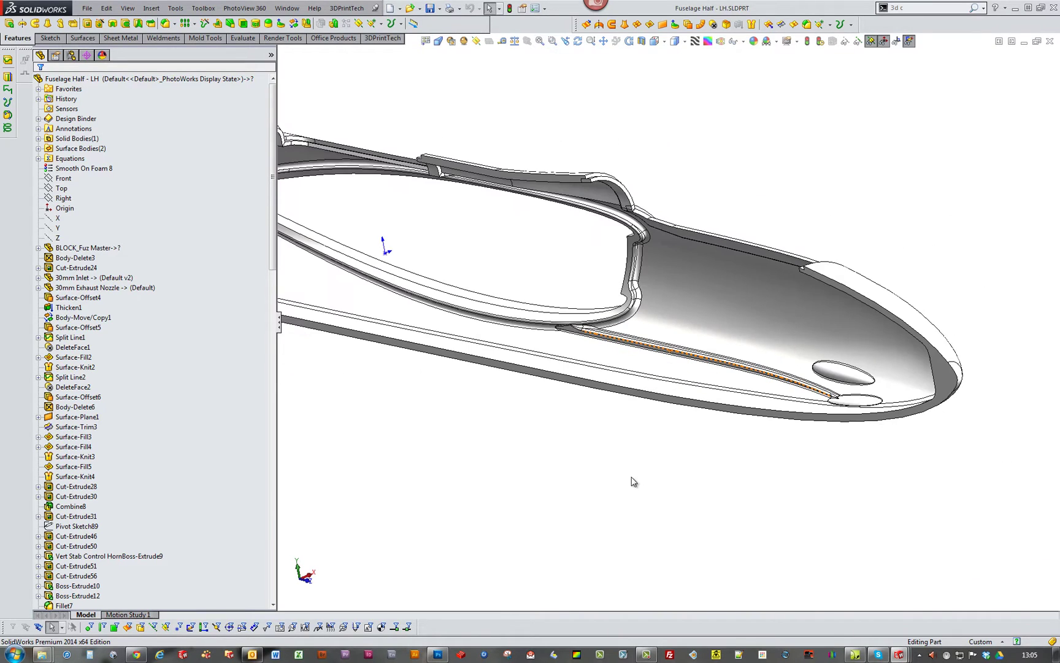
# - Review the whole inner side of the fuselage half, from the nose past the wing opening to the tail fin
pyautogui.scroll(4, 600, 451)
pyautogui.moveTo(661, 284); pyautogui.dragTo(624, 285, button='middle')
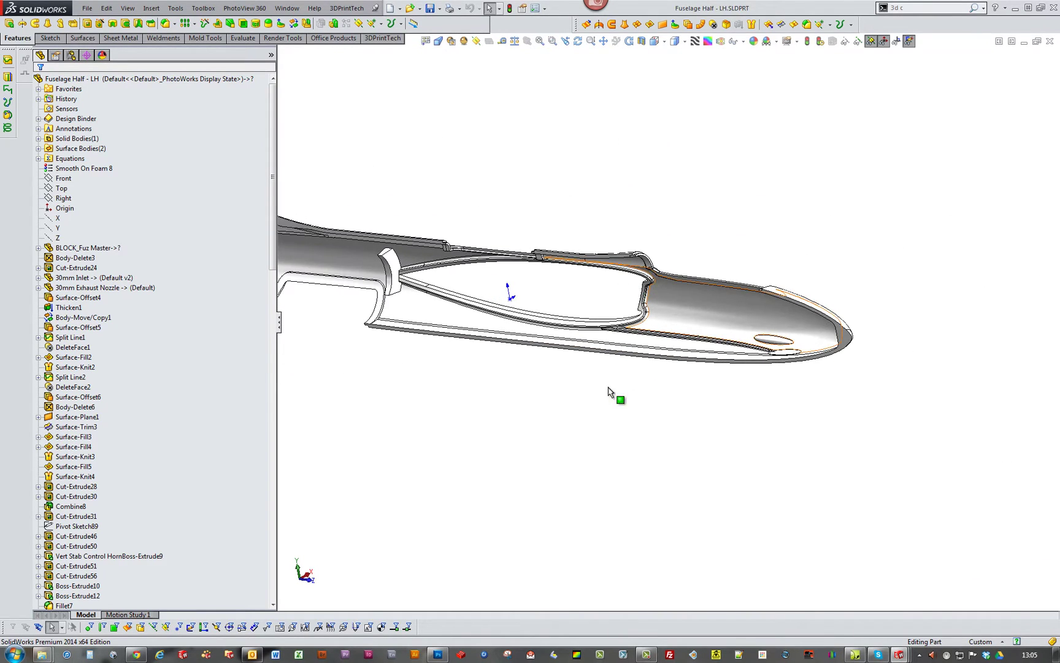
pyautogui.scroll(-3, 644, 350)
pyautogui.scroll(2, 643, 355)
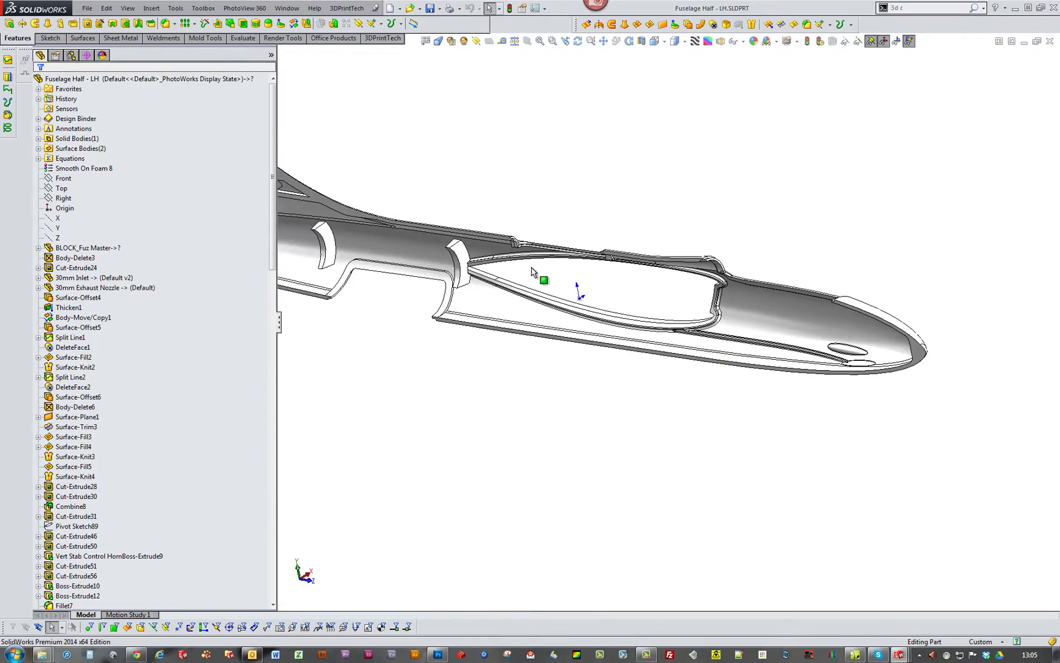
pyautogui.scroll(-3, 532, 272)
pyautogui.scroll(5, 540, 423)
pyautogui.hotkey('ctrl', '3')
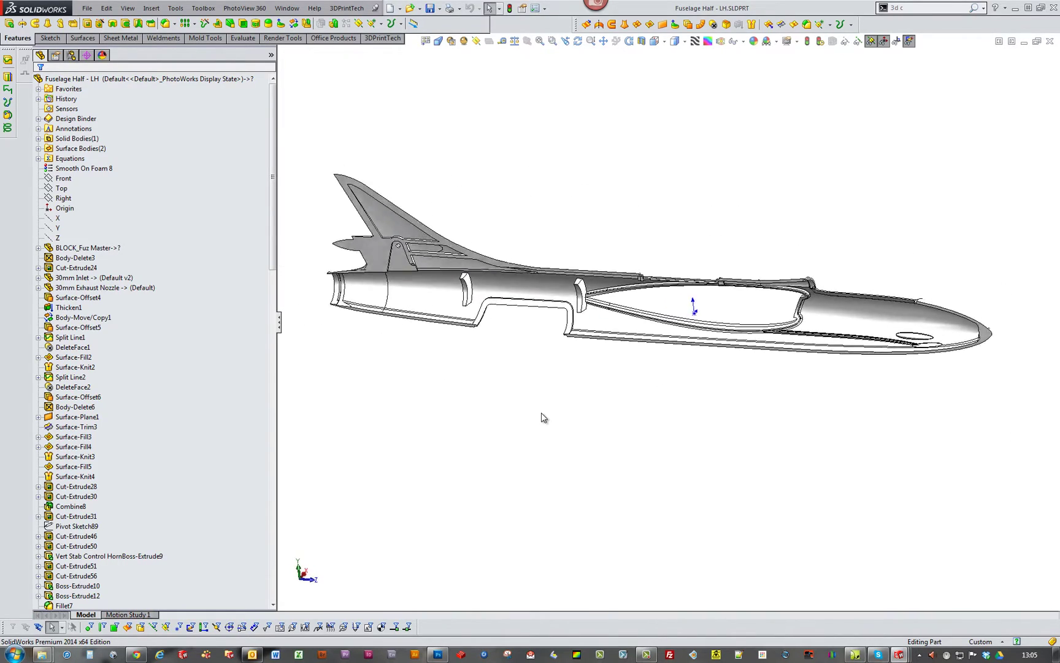
# - Examine the cutout in the fuselage half's belly from below and from the inner side
pyautogui.scroll(-3, 570, 343)
pyautogui.moveTo(572, 348); pyautogui.dragTo(581, 306, button='middle')
pyautogui.scroll(-3, 581, 305)
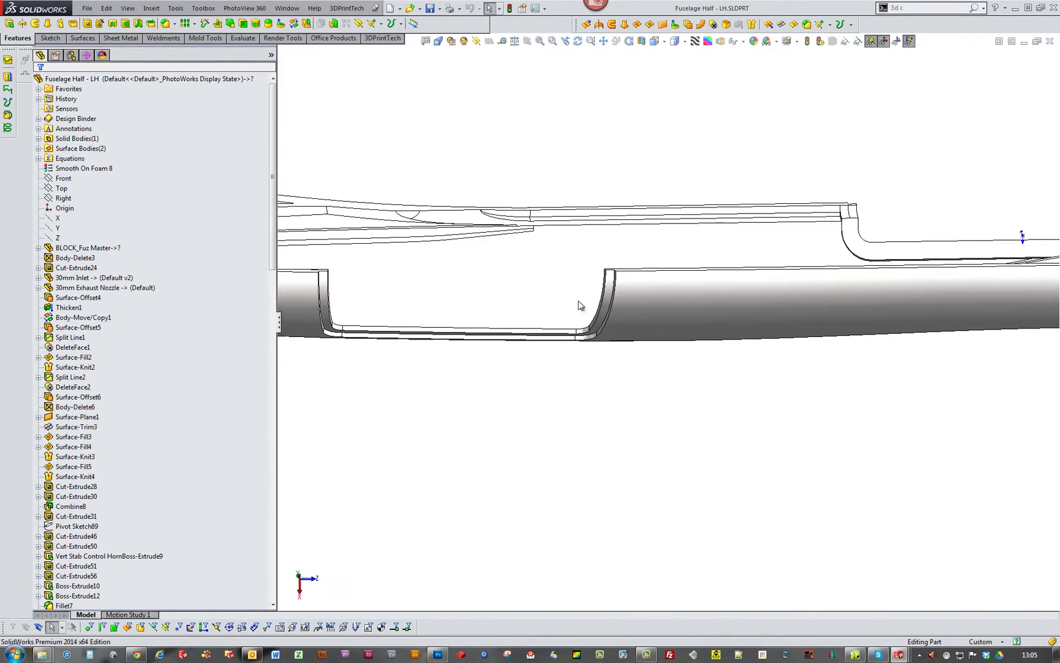
pyautogui.moveTo(372, 341); pyautogui.dragTo(565, 319, button='middle')
pyautogui.hotkey('ctrl', '3')
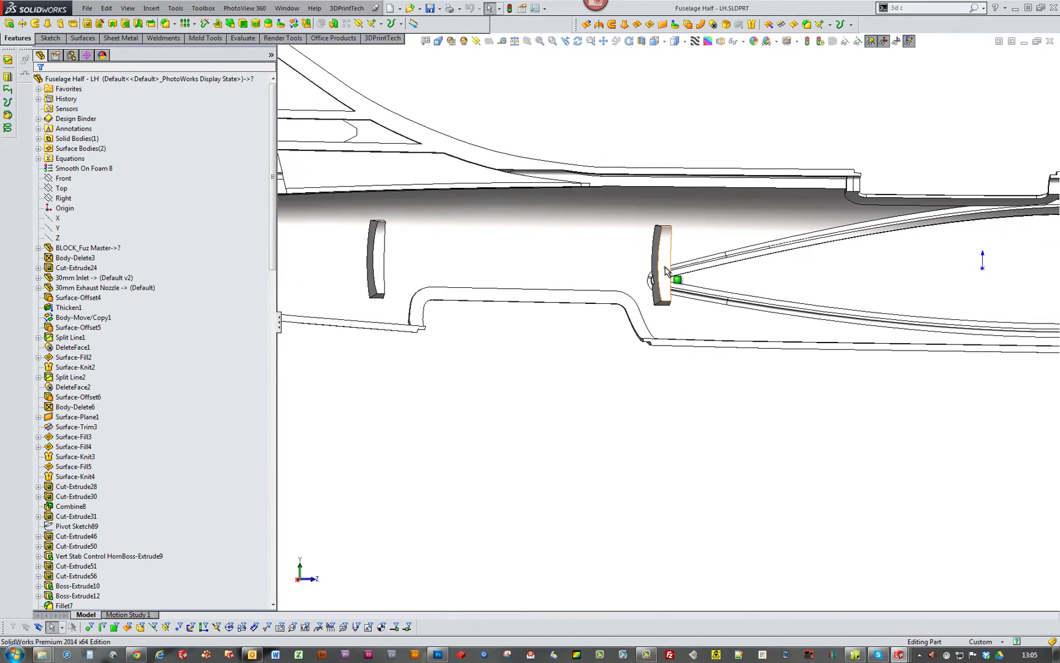
# - Highlight the curved bracket behind the wing opening and the surrounding inner wall, inspect them and clear the selection
pyautogui.click(662, 273)
pyautogui.moveTo(683, 348); pyautogui.dragTo(697, 276, button='middle')
pyautogui.press('Escape')
pyautogui.scroll(-5, 659, 332)
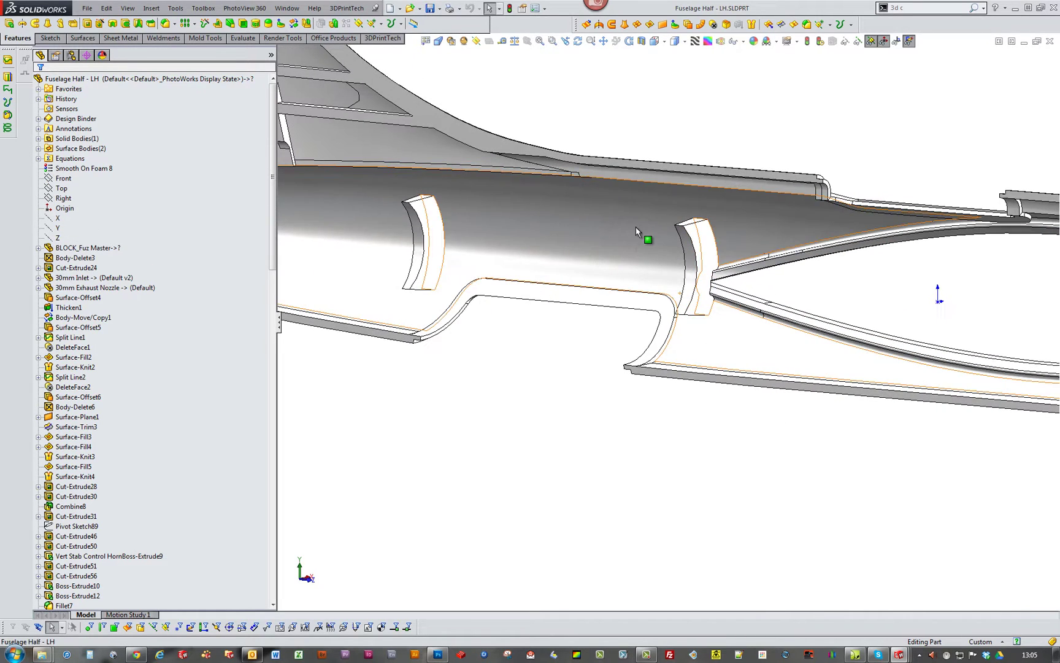
pyautogui.click(642, 235)
pyautogui.press('Escape')
pyautogui.click(704, 248)
pyautogui.click(647, 406)
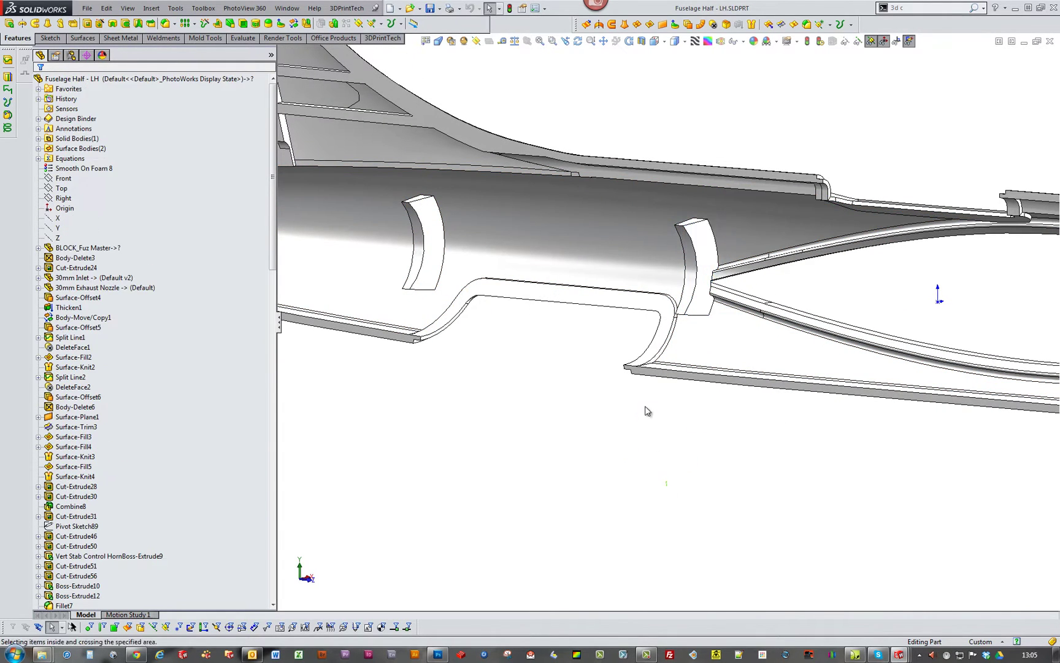
# - Examine the two curved brackets above the belly cutout and their placement between wing opening and exhaust end
pyautogui.scroll(5, 665, 311)
pyautogui.scroll(-4, 659, 288)
pyautogui.scroll(3, 584, 476)
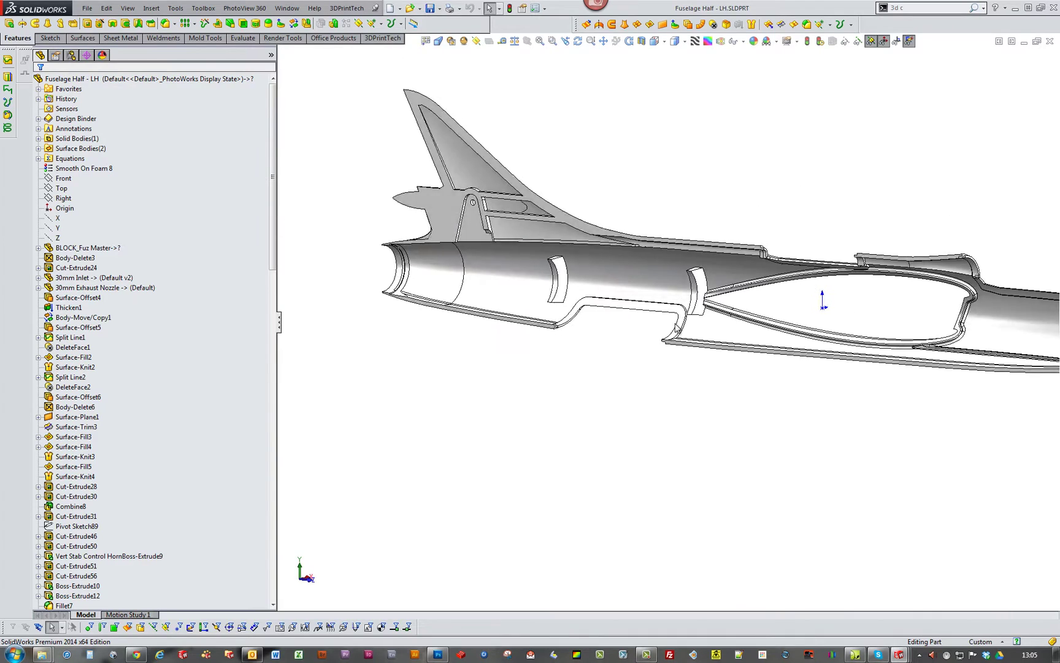
pyautogui.scroll(-2, 721, 325)
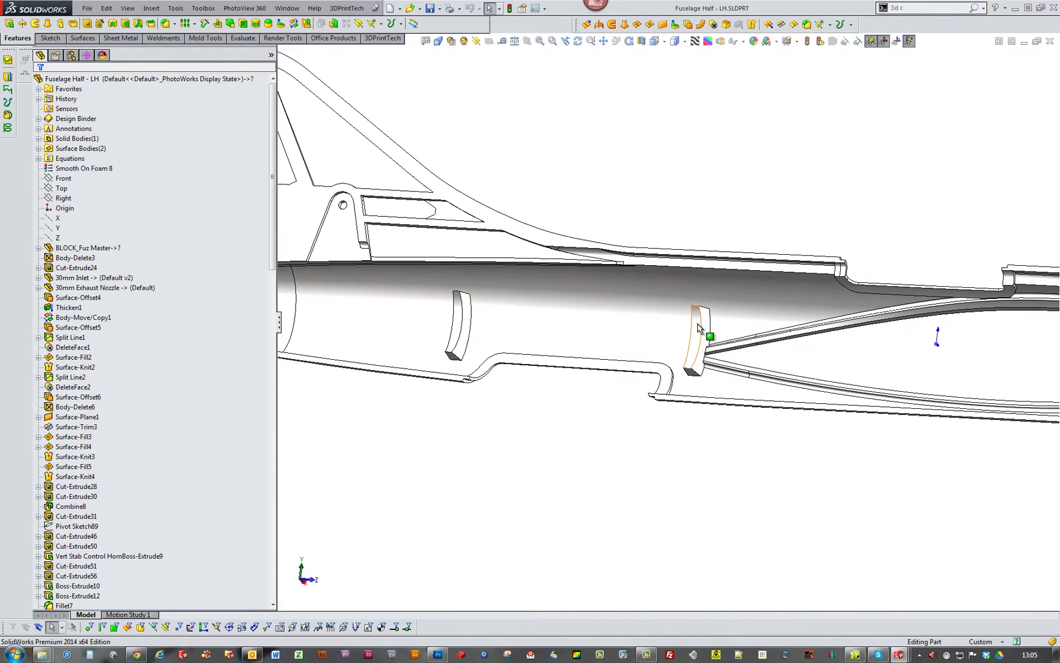
pyautogui.scroll(3, 669, 375)
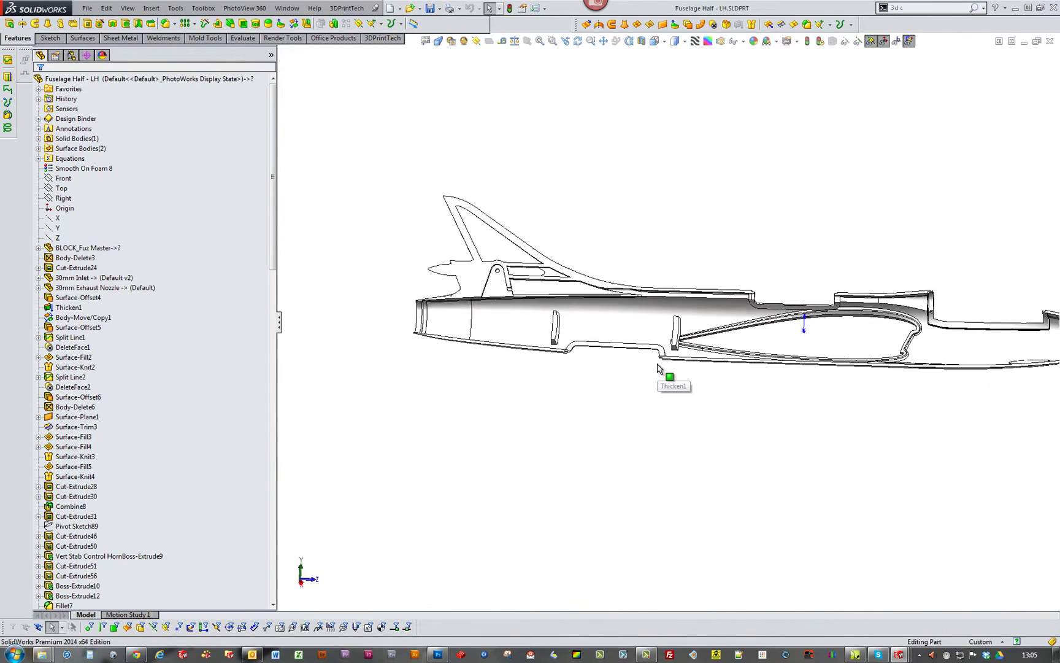
pyautogui.moveTo(660, 369); pyautogui.dragTo(689, 427, button='middle')
pyautogui.scroll(-4, 682, 352)
pyautogui.scroll(4, 668, 469)
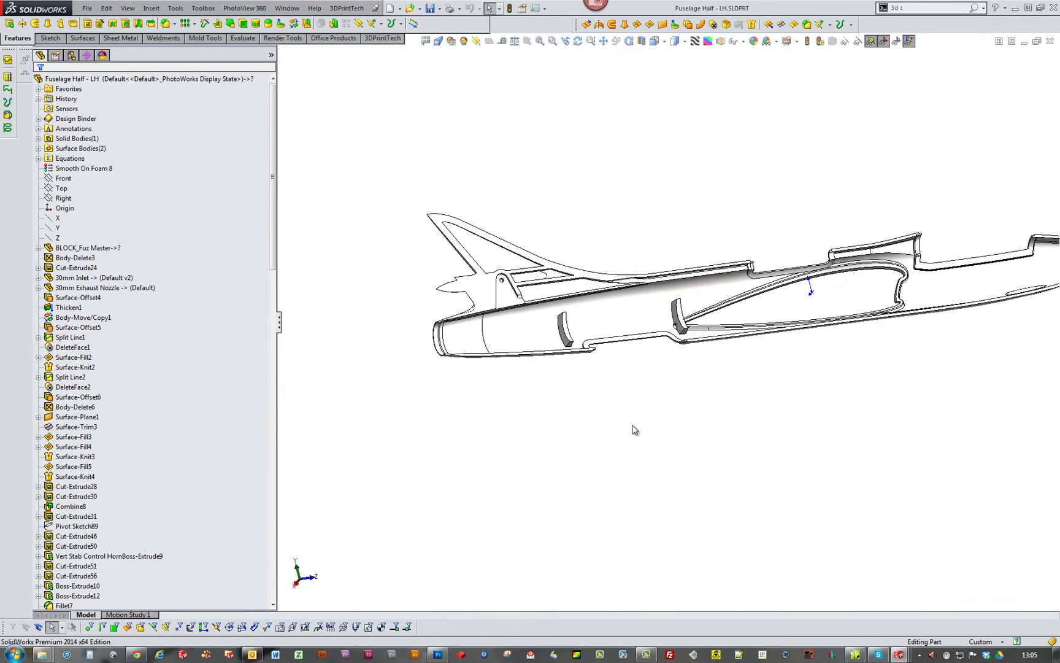
# - Examine the fuselage half's tail section and curved brackets from several angles, and review its full inner side
pyautogui.scroll(-3, 551, 308)
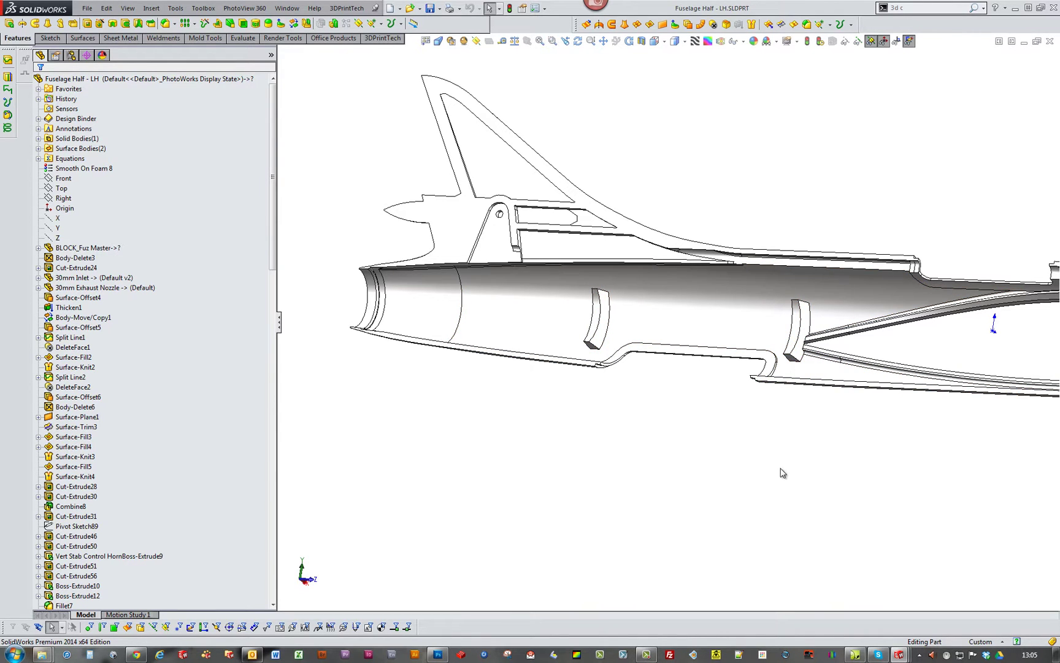
pyautogui.moveTo(782, 473); pyautogui.dragTo(472, 284, button='middle')
pyautogui.scroll(3, 697, 405)
pyautogui.scroll(-5, 630, 312)
pyautogui.moveTo(800, 188); pyautogui.dragTo(885, 391, button='middle')
pyautogui.scroll(3, 759, 246)
pyautogui.scroll(3, 772, 378)
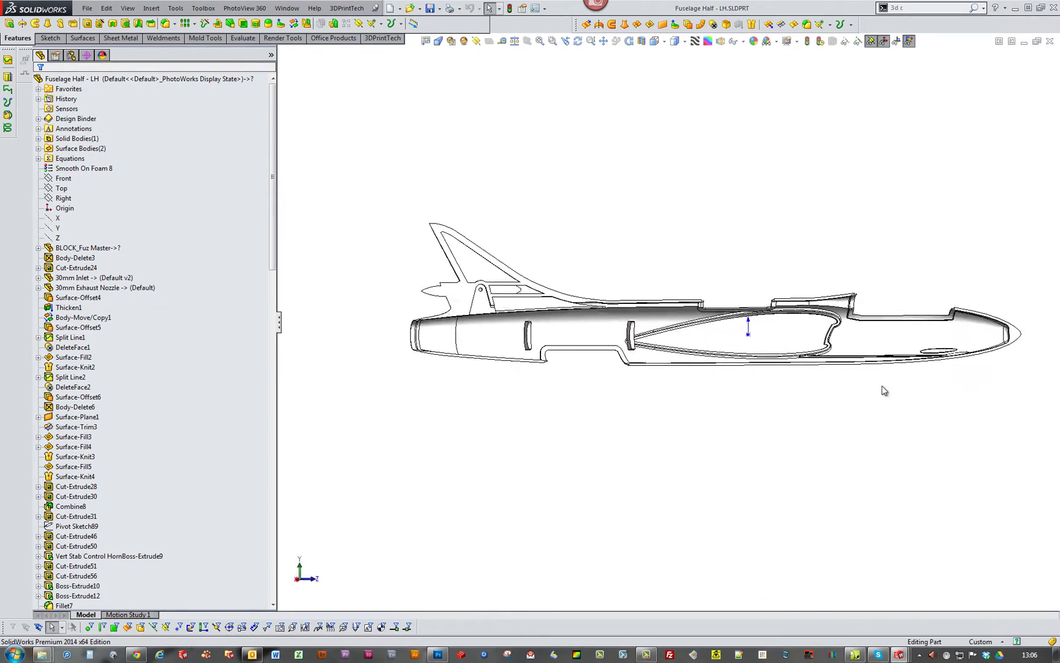
pyautogui.scroll(-3, 844, 353)
pyautogui.scroll(3, 841, 348)
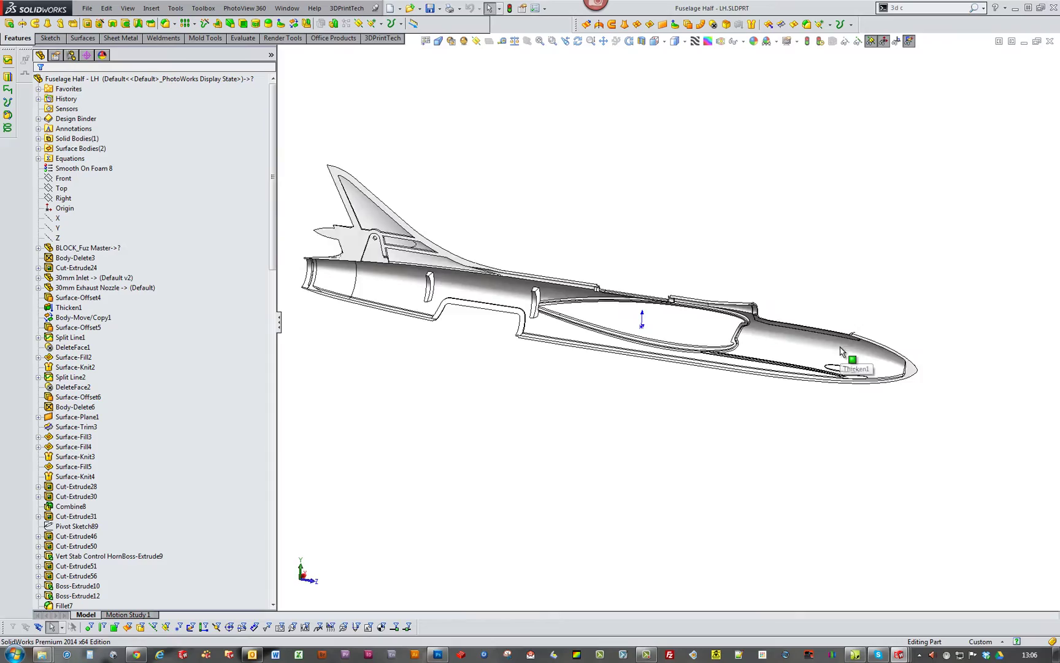
# - Examine the area between the wing opening and the nose, highlighting the inner wall there and clearing the selection
pyautogui.moveTo(841, 348)
pyautogui.mouseDown(button='middle')
pyautogui.moveTo(787, 336)
pyautogui.moveTo(842, 330)
pyautogui.mouseUp(button='middle')
pyautogui.scroll(-7, 838, 331)
pyautogui.moveTo(594, 483); pyautogui.dragTo(582, 508, button='middle')
pyautogui.scroll(4, 744, 469)
pyautogui.moveTo(744, 469); pyautogui.dragTo(731, 429, button='middle')
pyautogui.scroll(-3, 766, 407)
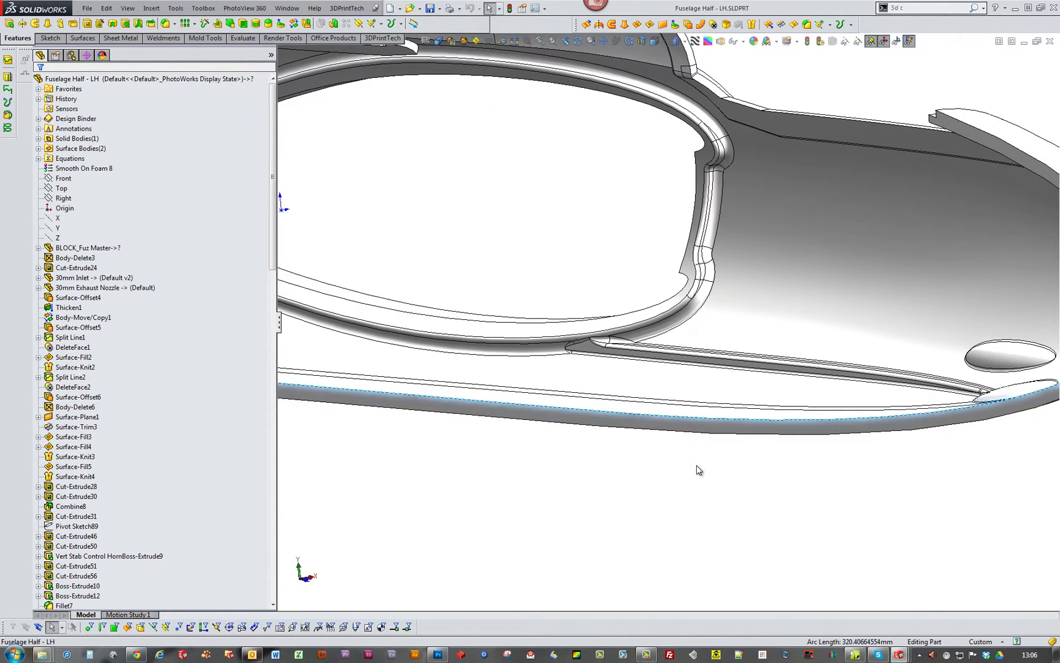
pyautogui.scroll(4, 698, 470)
pyautogui.click(802, 305)
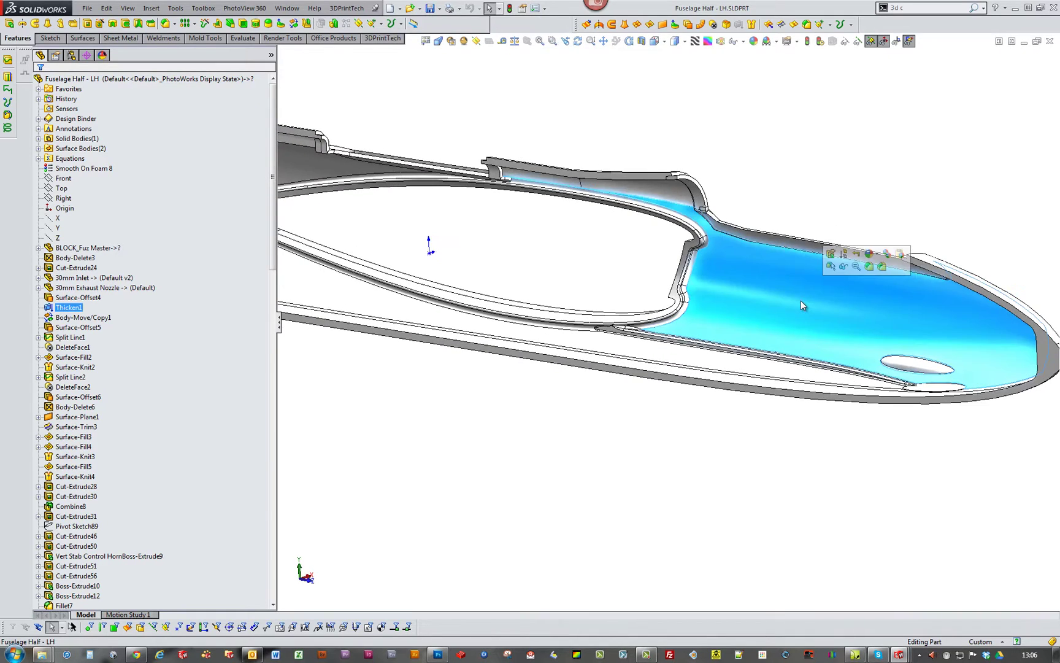
pyautogui.click(670, 452)
pyautogui.scroll(4, 681, 434)
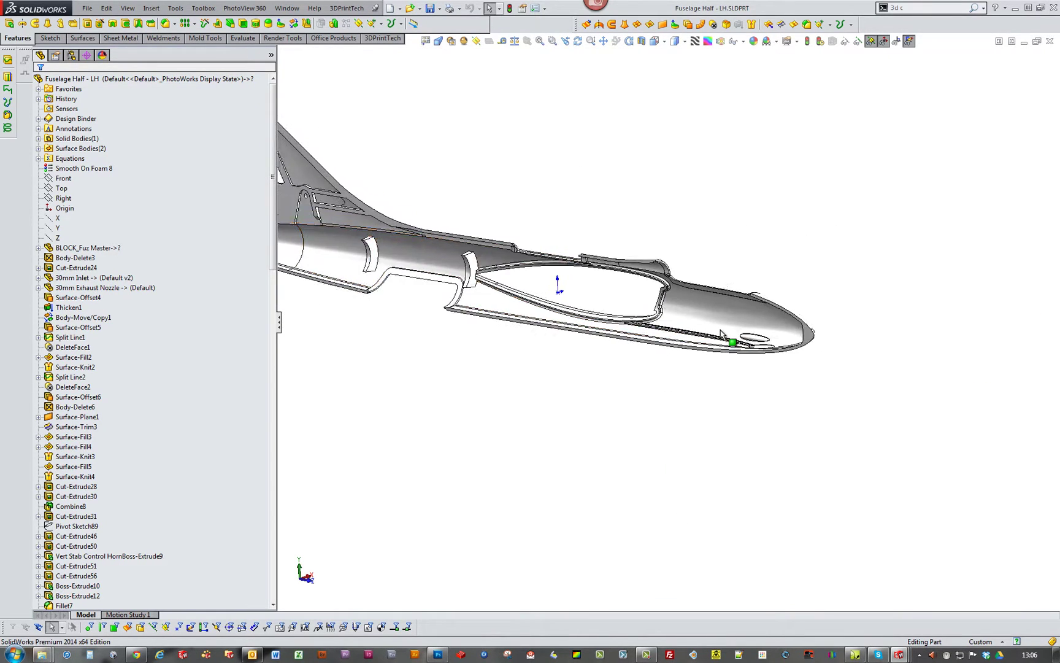
# - Examine the lower joining edge below the wing opening and look along the interior past the curved brackets
pyautogui.moveTo(721, 335); pyautogui.dragTo(580, 429, button='middle')
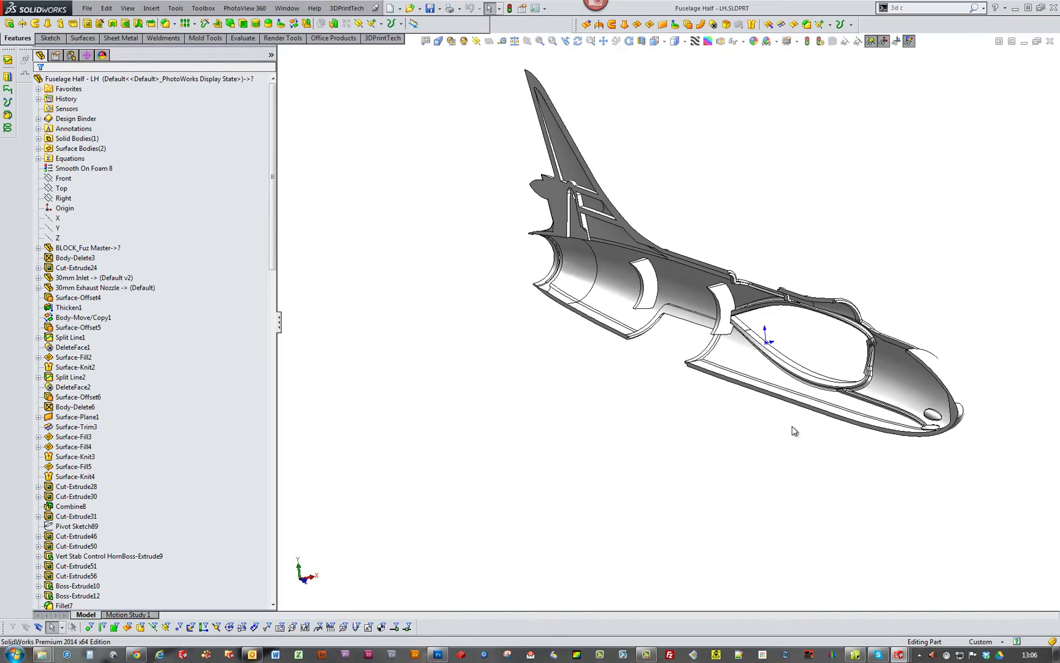
pyautogui.scroll(-5, 870, 401)
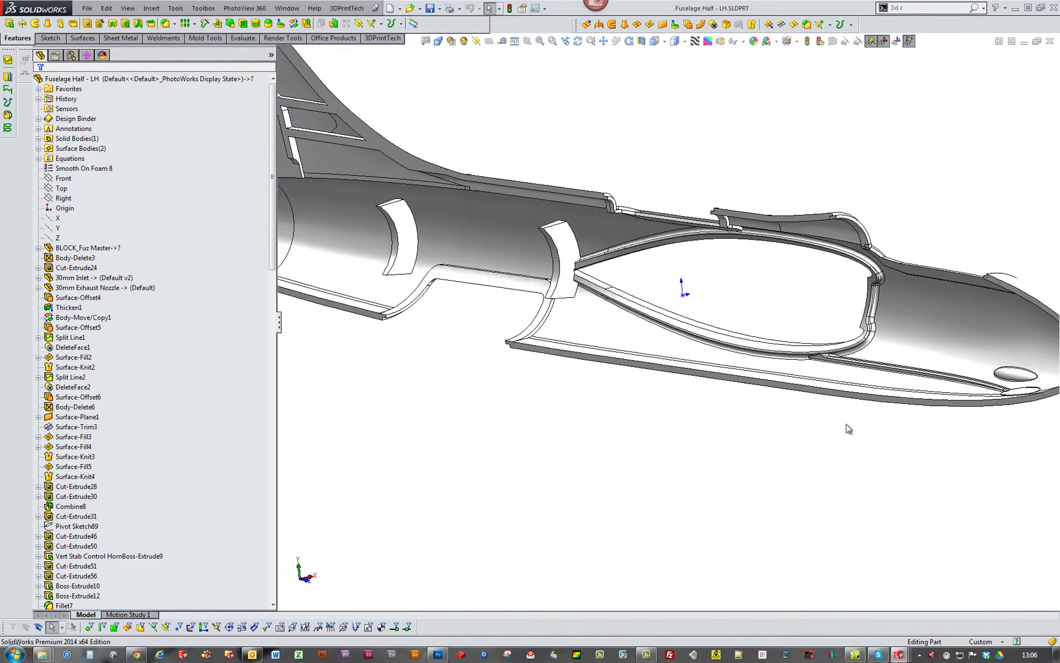
pyautogui.scroll(-3, 849, 428)
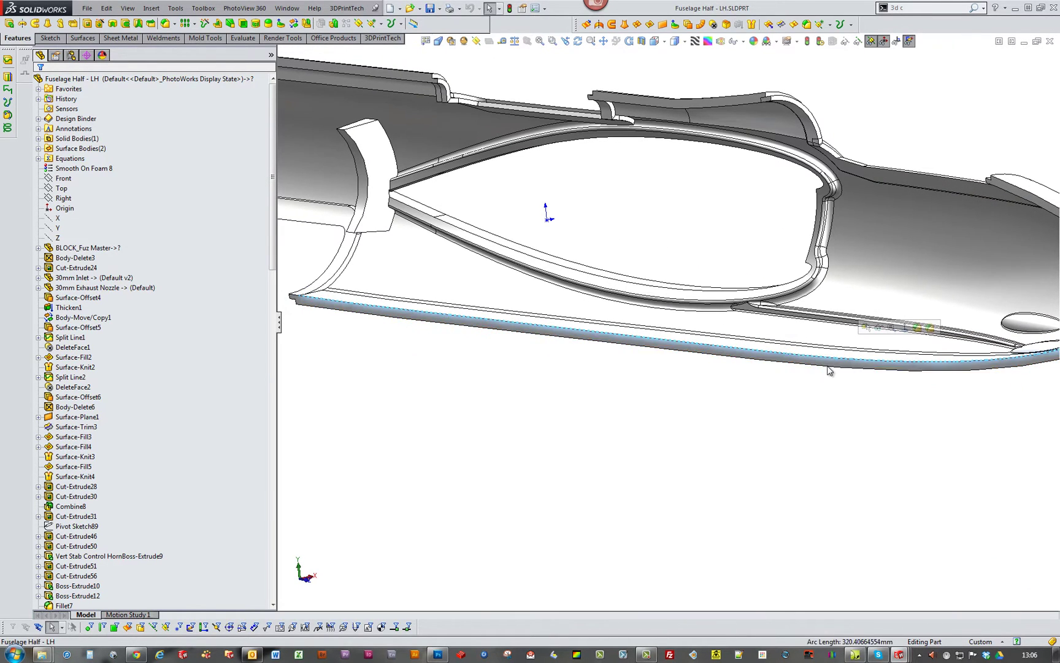
pyautogui.scroll(5, 819, 422)
pyautogui.moveTo(818, 422); pyautogui.dragTo(624, 406, button='middle')
pyautogui.scroll(-4, 591, 395)
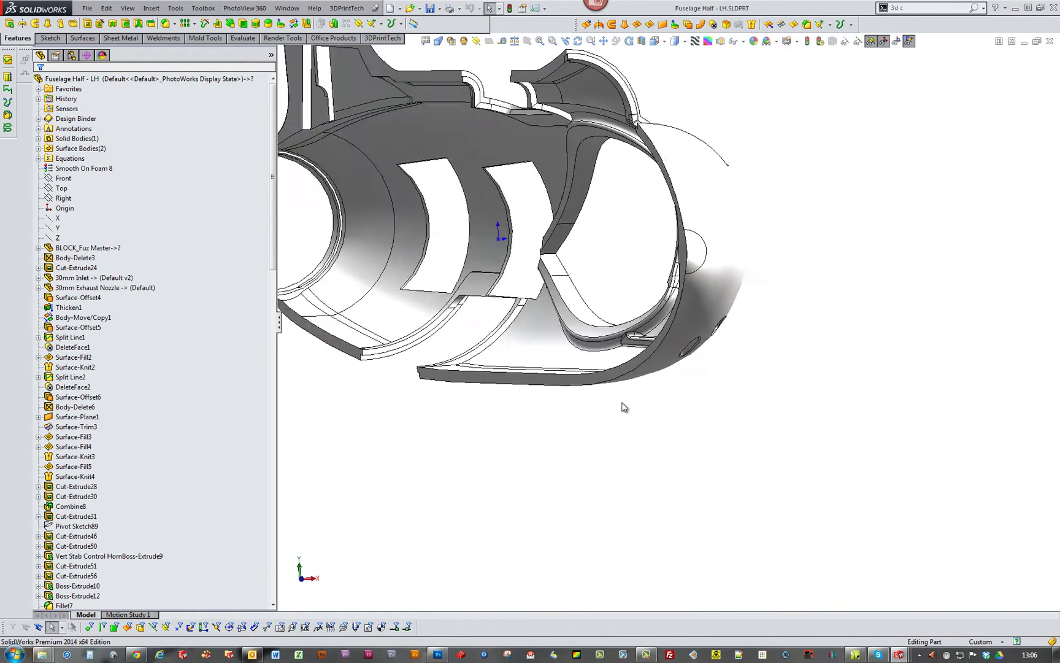
pyautogui.scroll(4, 625, 406)
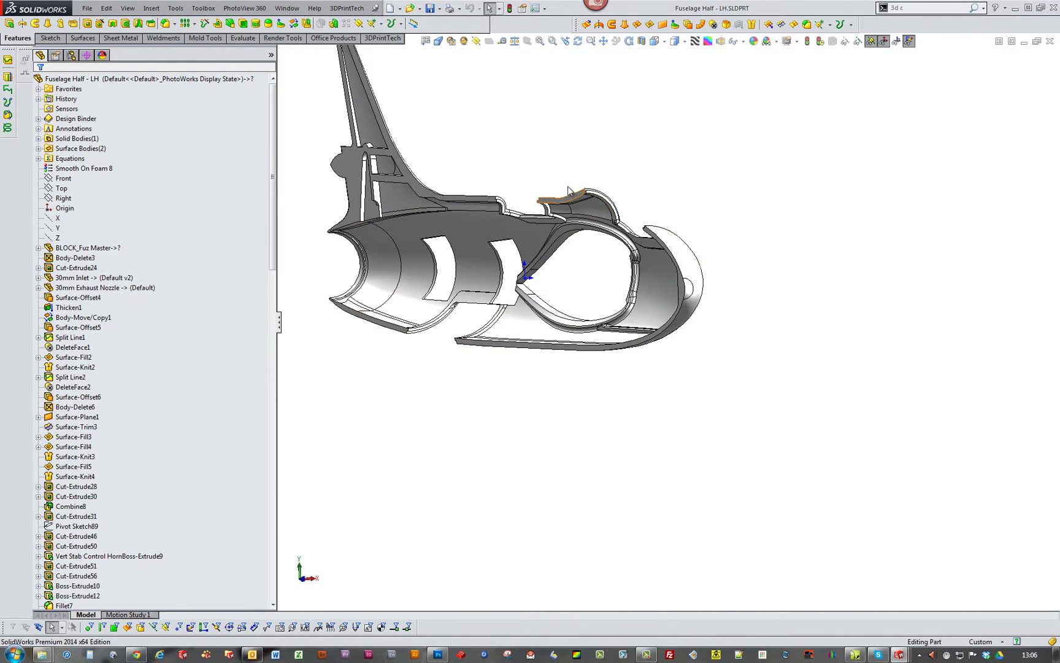
# - Inspect the wing opening's rim and the nose interior up close, and view the fuselage half's outer skin
pyautogui.moveTo(445, 198)
pyautogui.mouseDown(button='middle')
pyautogui.moveTo(819, 241)
pyautogui.moveTo(807, 398)
pyautogui.moveTo(839, 320)
pyautogui.mouseUp(button='middle')
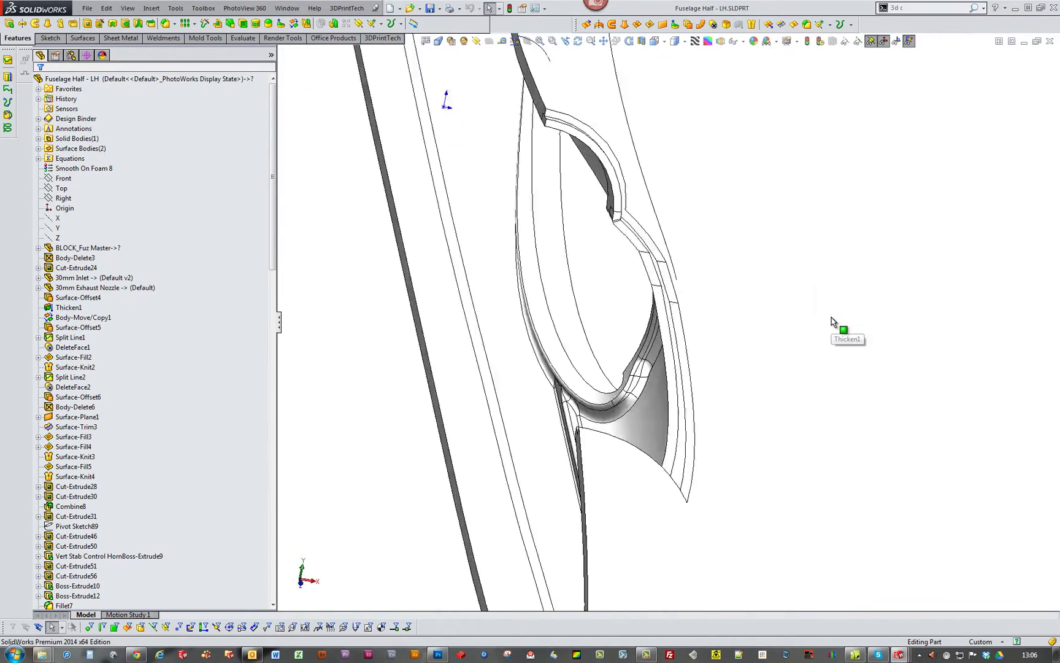
pyautogui.moveTo(691, 331)
pyautogui.mouseDown(button='middle')
pyautogui.moveTo(715, 256)
pyautogui.moveTo(625, 234)
pyautogui.moveTo(608, 301)
pyautogui.moveTo(694, 264)
pyautogui.moveTo(805, 409)
pyautogui.moveTo(589, 270)
pyautogui.moveTo(577, 299)
pyautogui.moveTo(513, 242)
pyautogui.moveTo(610, 334)
pyautogui.moveTo(679, 291)
pyautogui.moveTo(644, 237)
pyautogui.moveTo(655, 244)
pyautogui.mouseUp(button='middle')
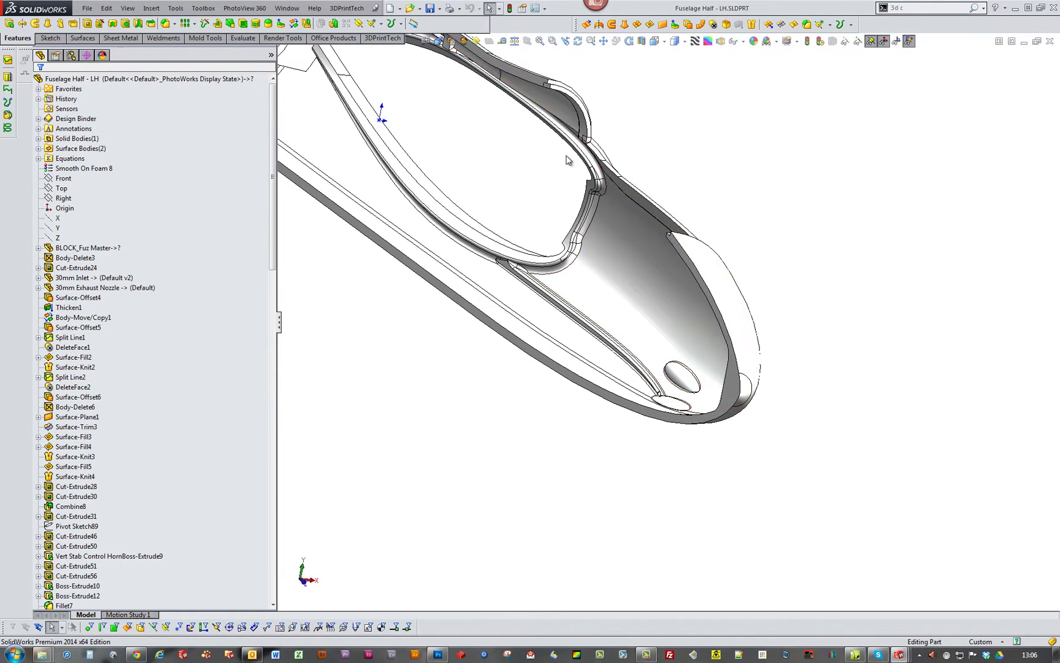
pyautogui.moveTo(568, 159); pyautogui.dragTo(847, 288, button='middle')
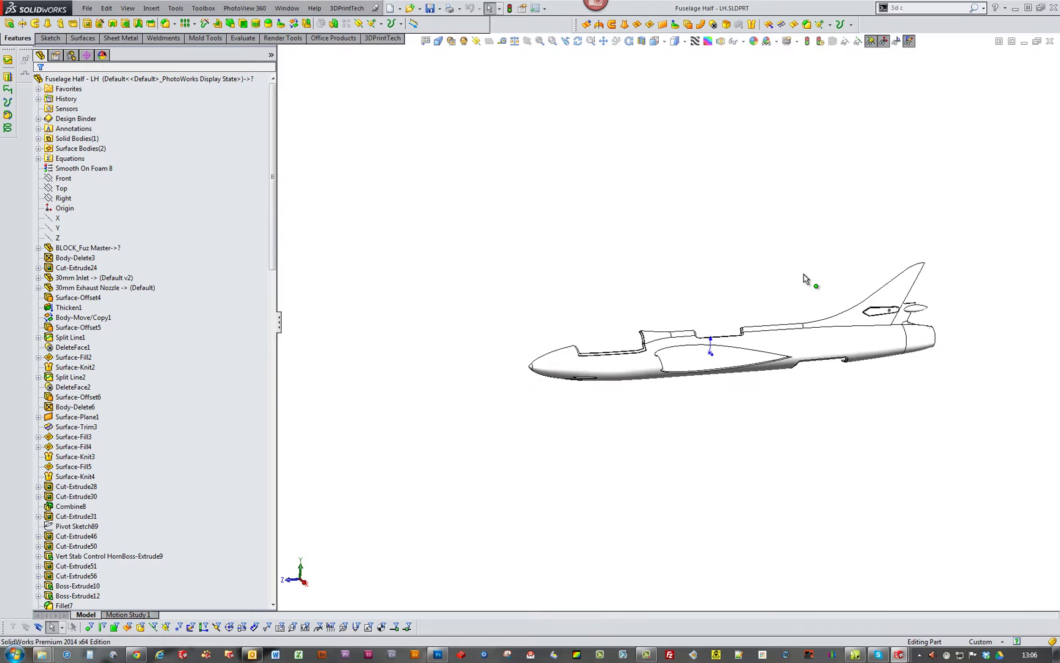
pyautogui.scroll(-3, 740, 368)
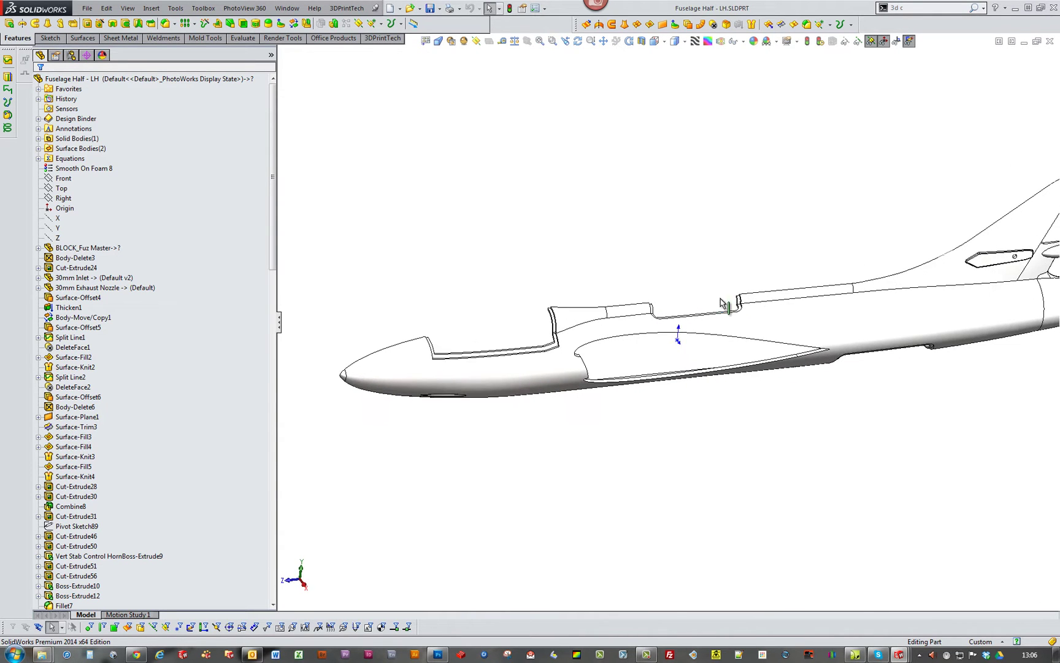
pyautogui.hotkey('ctrl', '7')
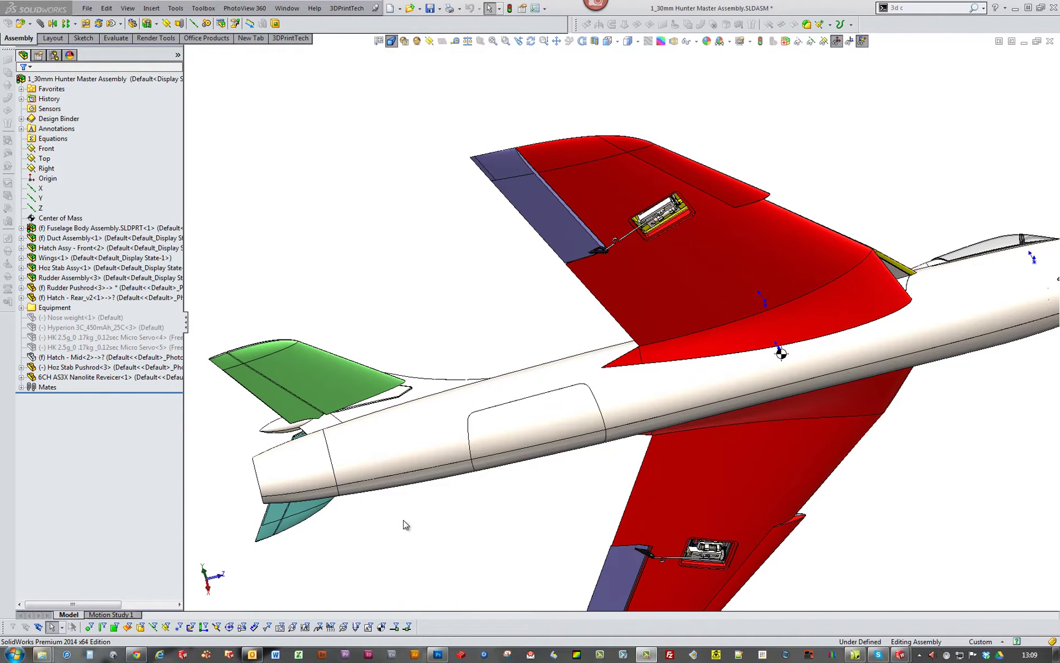
# - Hide the rear hatch in the Hunter master assembly to expose the ducted fan inside the fuselage
pyautogui.moveTo(405, 524); pyautogui.dragTo(507, 466, button='middle')
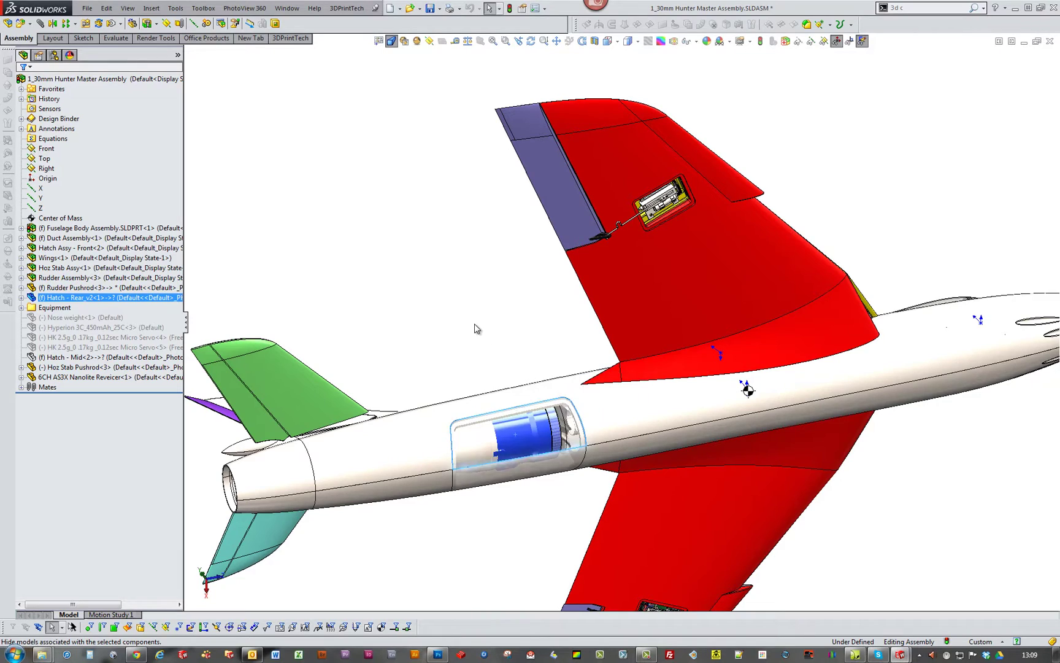
pyautogui.click(521, 462)
pyautogui.scroll(-6, 521, 462)
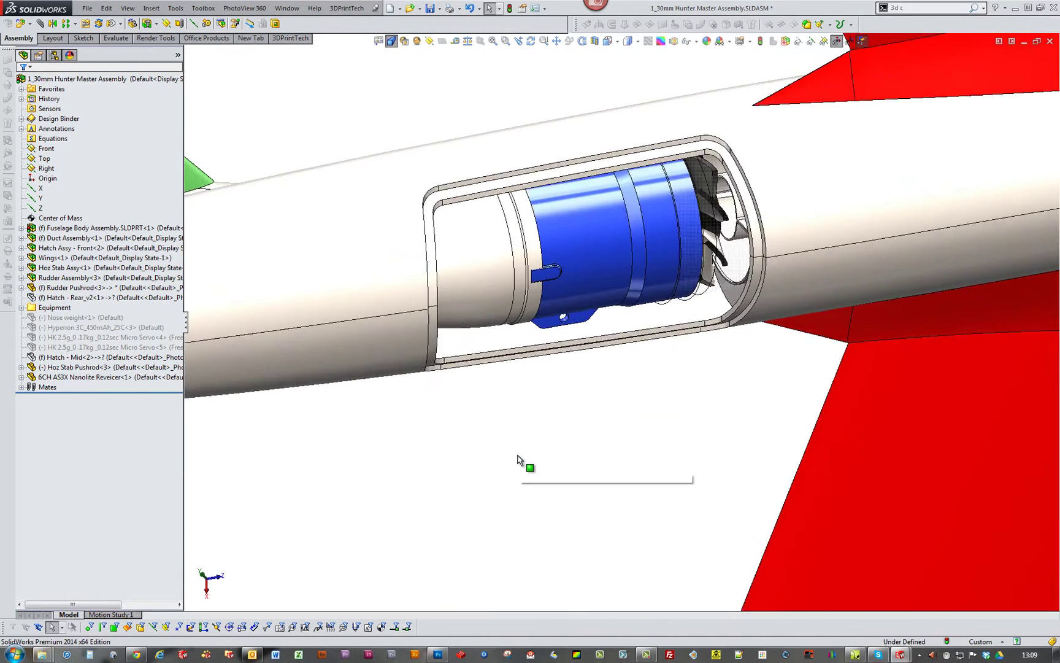
# - Change the transparency of the 30mm Shroud Rotor Ring around the fan rotor so it displays as opaque
pyautogui.scroll(-2, 521, 461)
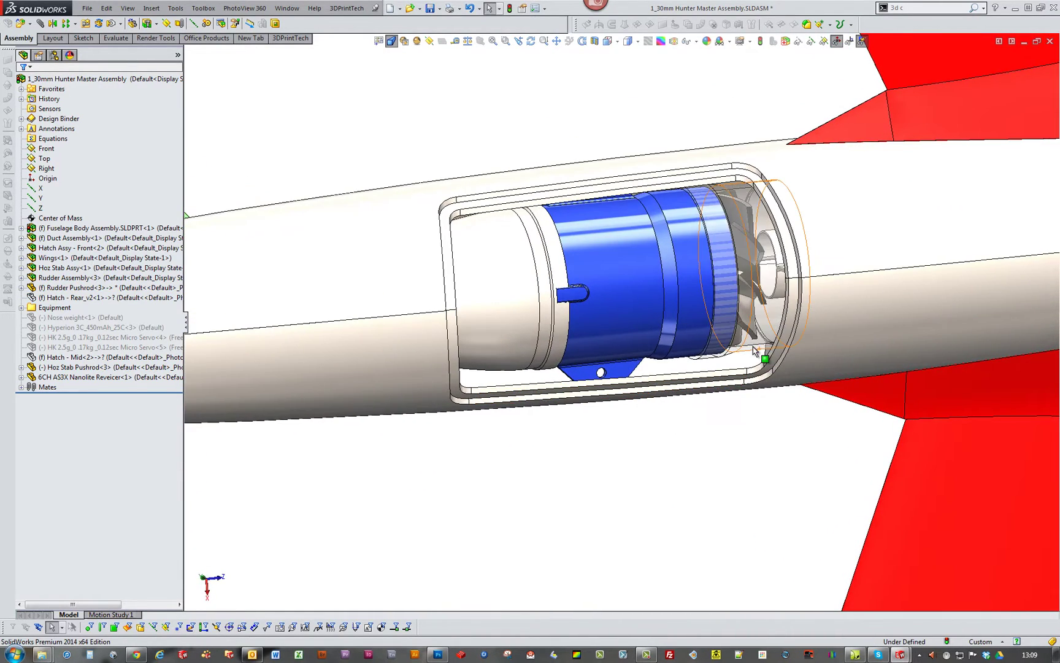
pyautogui.click(794, 322)
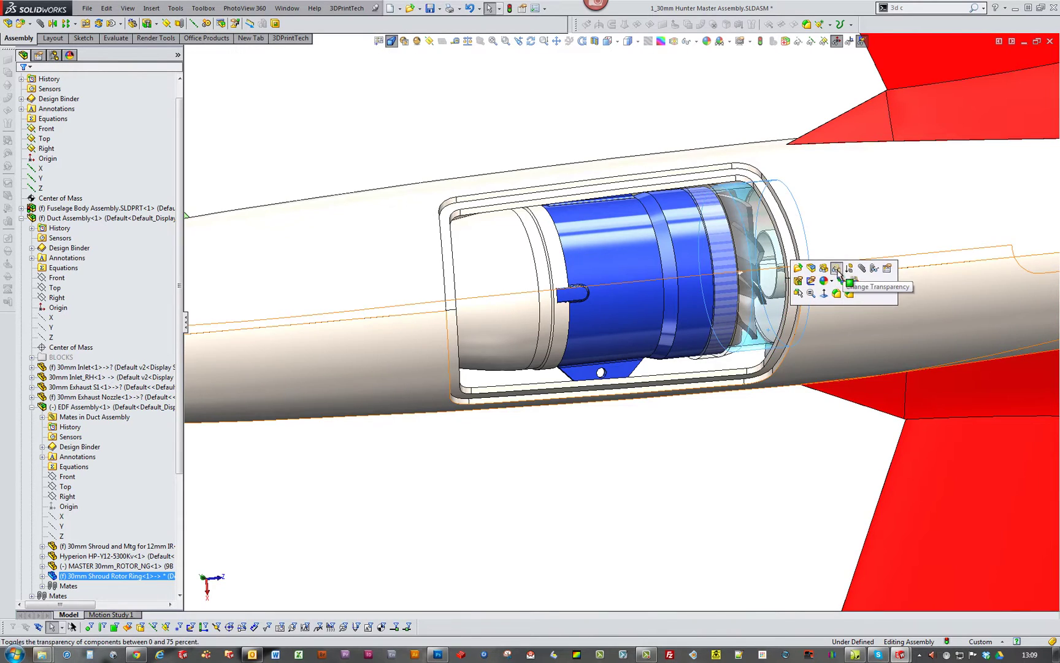
pyautogui.click(837, 269)
# - Examine how the blue fan shroud sits in the rear hatch opening from below and from the side
pyautogui.scroll(5, 740, 453)
pyautogui.moveTo(739, 451); pyautogui.dragTo(704, 482, button='middle')
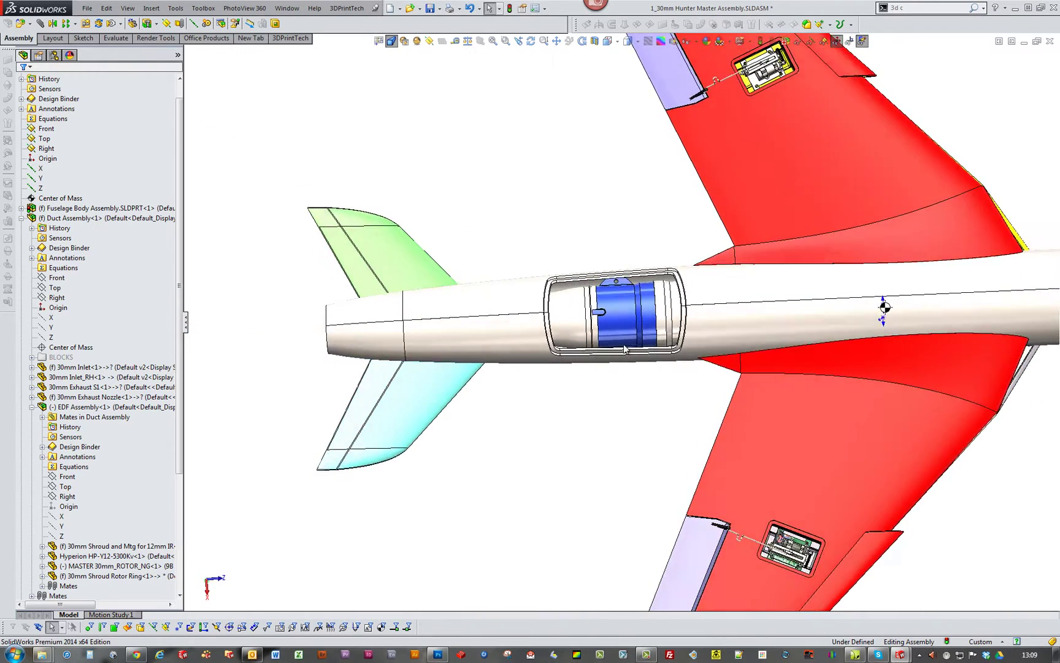
pyautogui.scroll(-6, 609, 344)
pyautogui.moveTo(607, 344); pyautogui.dragTo(554, 260, button='middle')
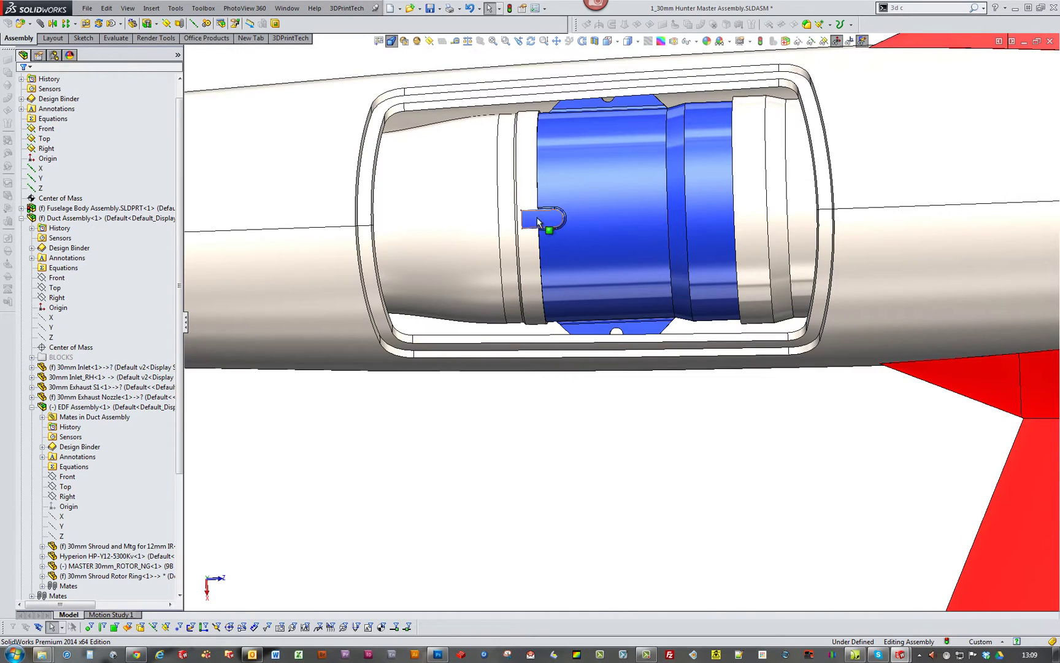
pyautogui.moveTo(593, 218); pyautogui.dragTo(692, 330, button='middle')
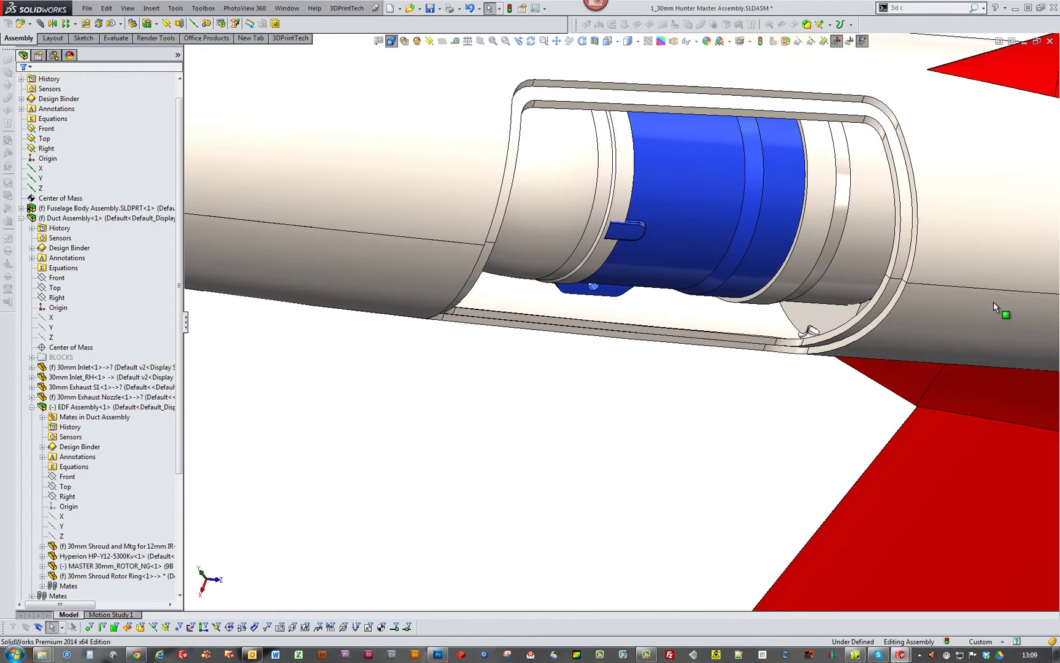
pyautogui.moveTo(995, 307); pyautogui.dragTo(703, 442, button='middle')
pyautogui.scroll(3, 703, 443)
pyautogui.moveTo(602, 364); pyautogui.dragTo(476, 276, button='middle')
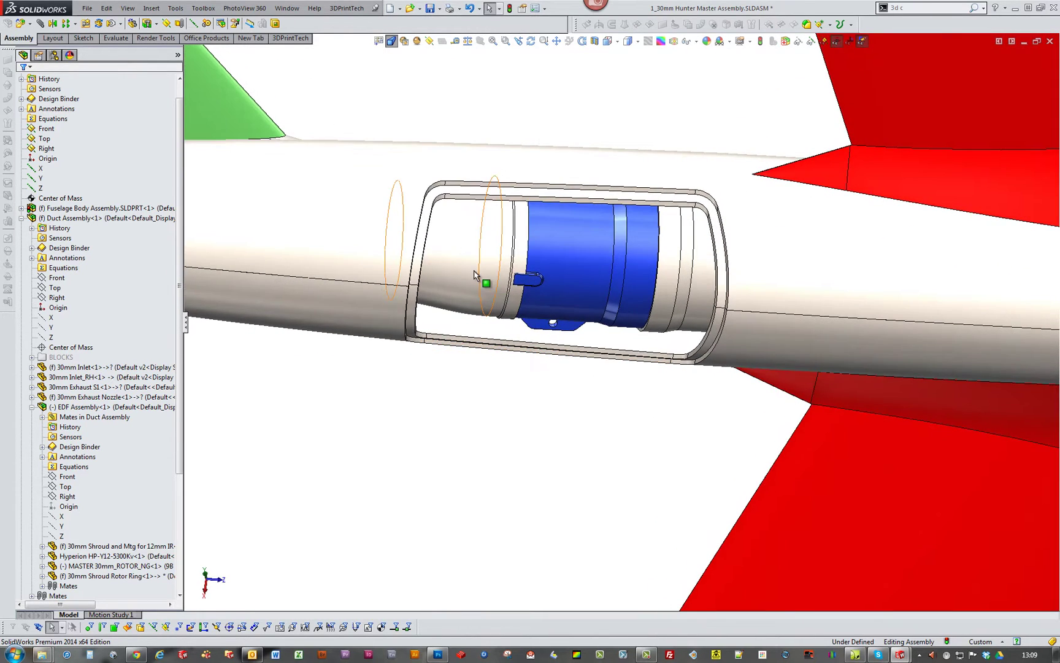
# - Highlight the 30mm Exhaust S1 duct behind the fan and the shroud rotor ring ahead of it, clearing each selection
pyautogui.click(474, 271)
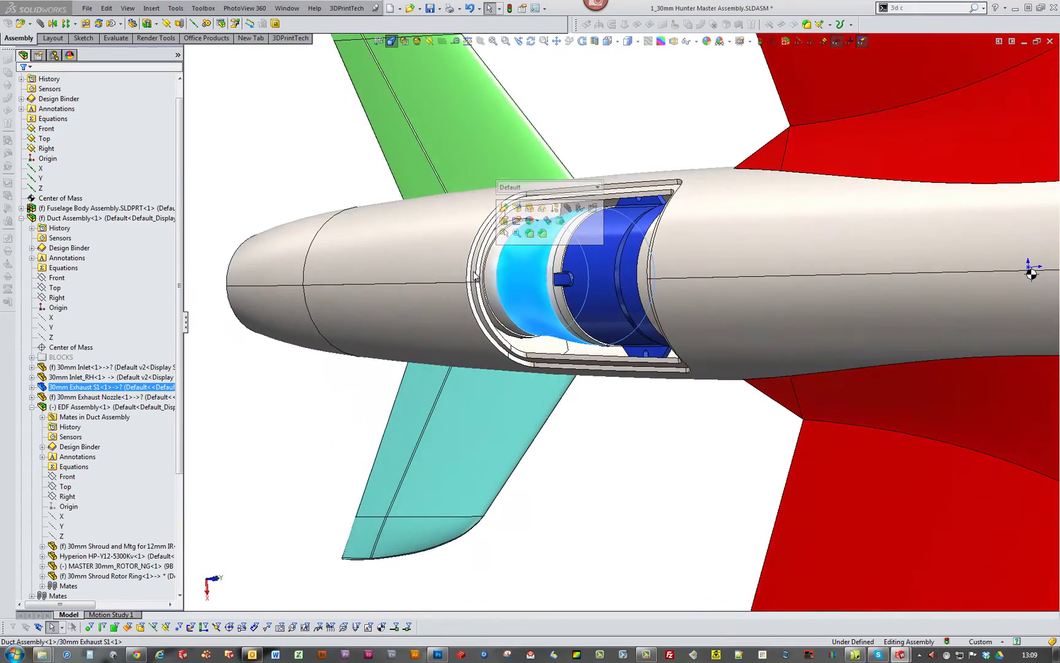
pyautogui.click(616, 496)
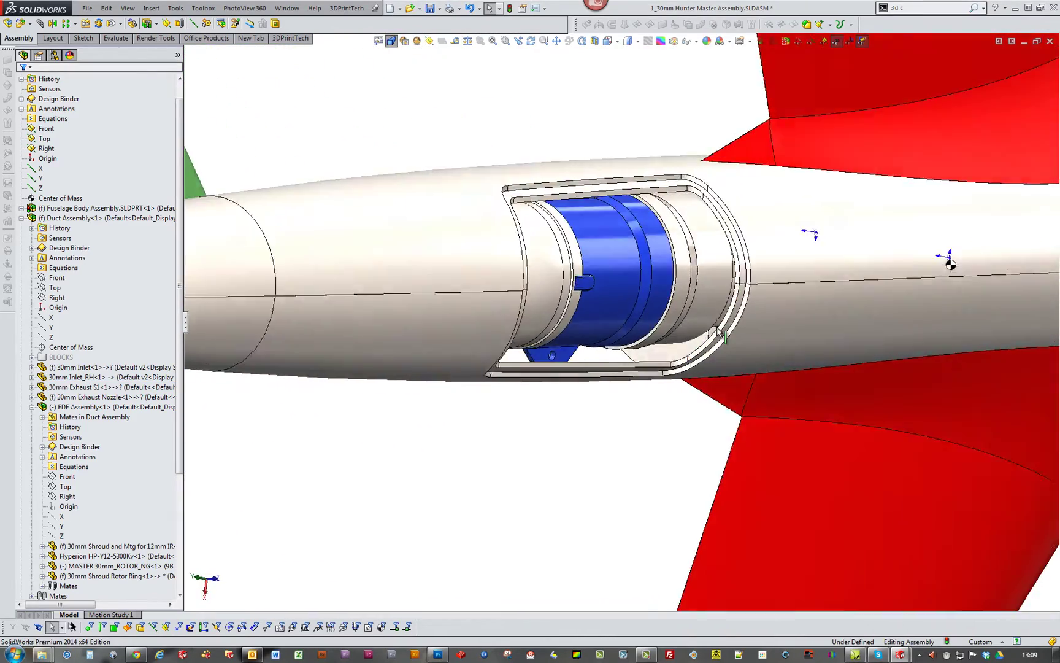
pyautogui.click(696, 290)
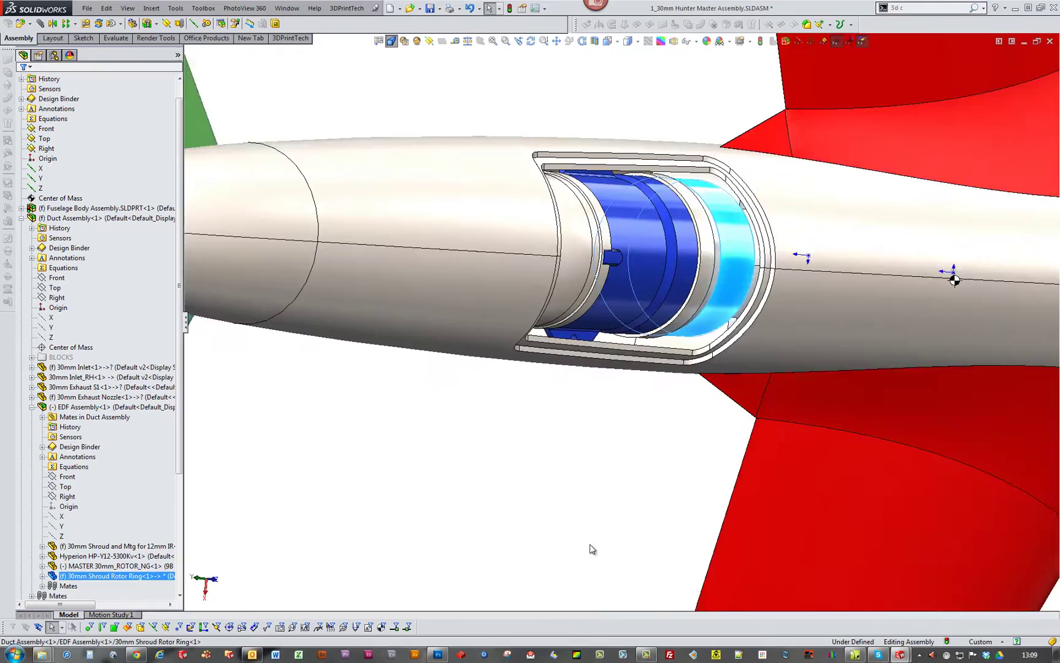
pyautogui.click(592, 549)
# - Inspect the fan shroud's mounting lugs and small rear tab through the hatch opening
pyautogui.scroll(4, 586, 543)
pyautogui.scroll(-8, 555, 334)
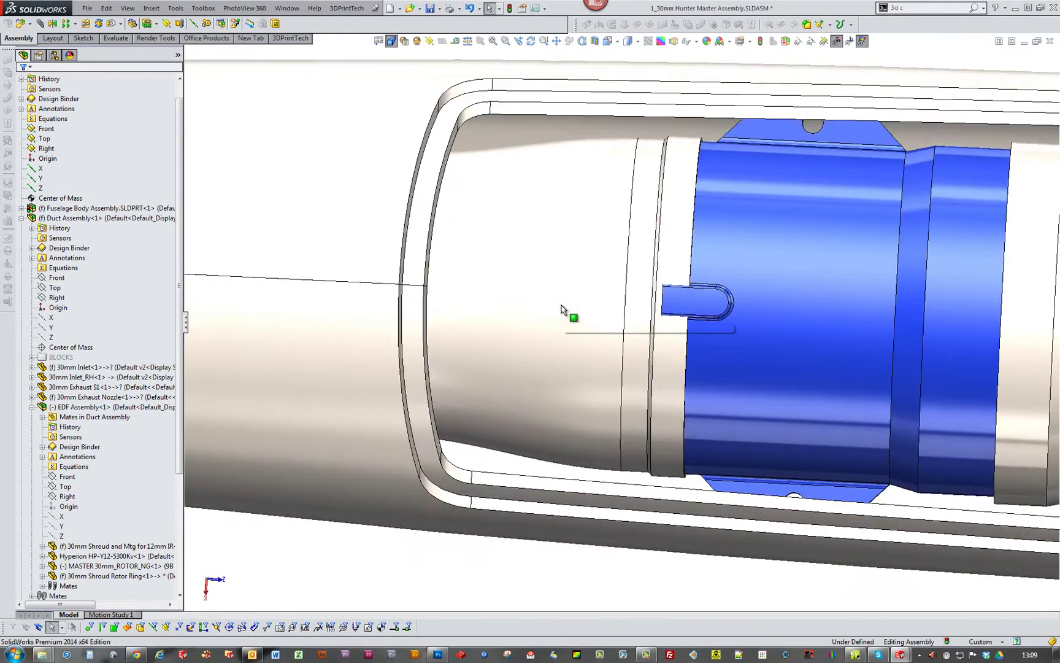
pyautogui.scroll(5, 560, 308)
pyautogui.scroll(-2, 610, 483)
pyautogui.scroll(1, 703, 372)
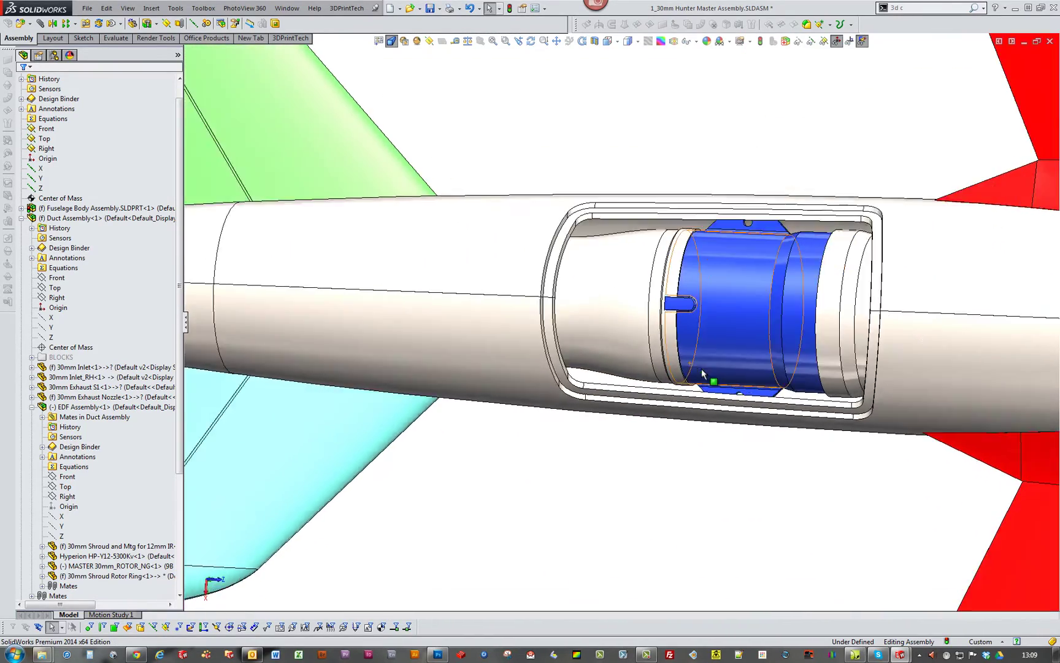
pyautogui.scroll(2, 702, 372)
pyautogui.scroll(-4, 723, 283)
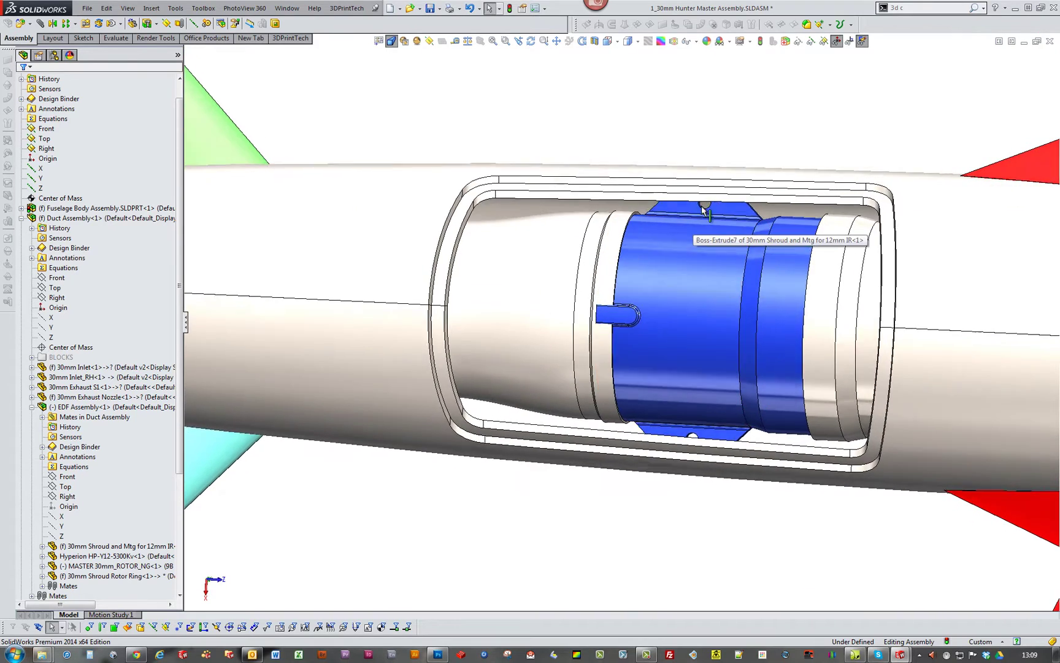
pyautogui.moveTo(703, 210); pyautogui.dragTo(702, 230, button='middle')
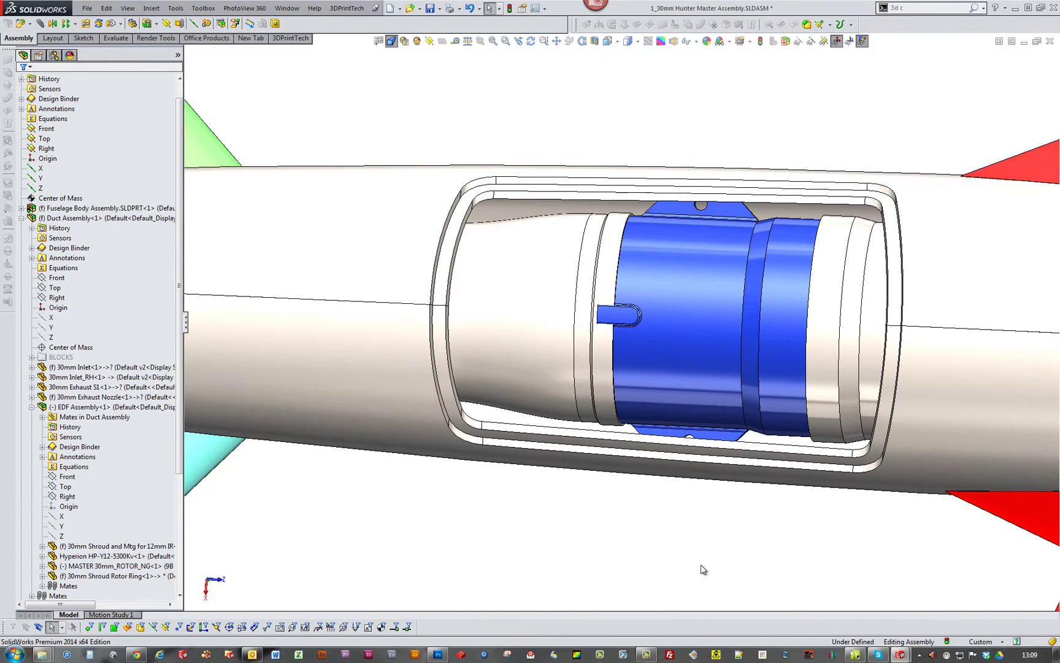
pyautogui.scroll(2, 696, 517)
pyautogui.scroll(2, 1034, 433)
pyautogui.scroll(-4, 560, 402)
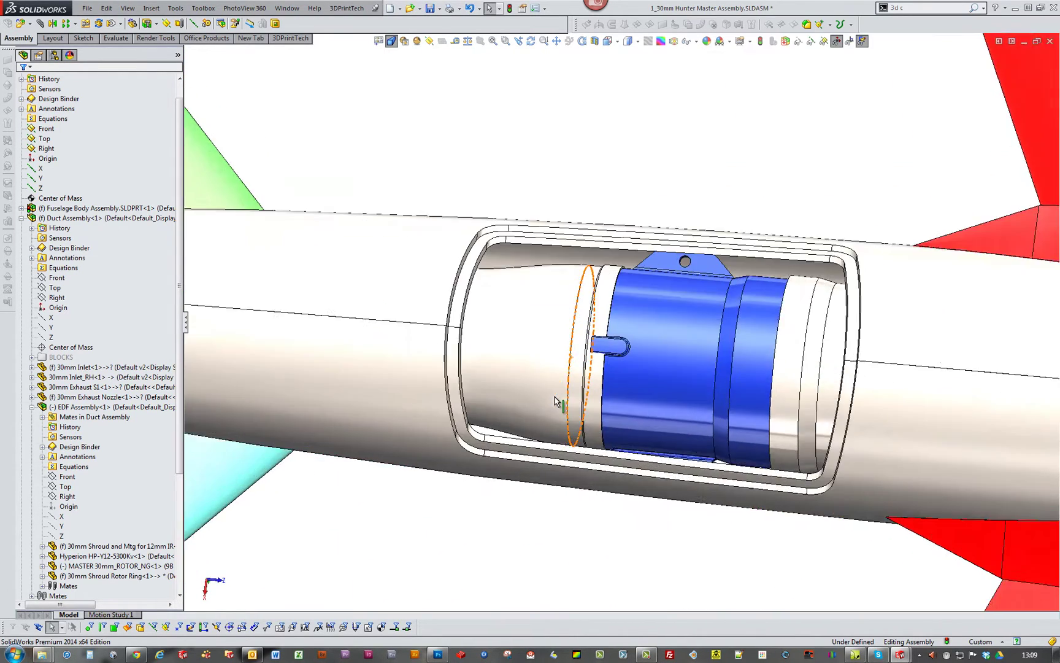
# - Highlight the exhaust duct's collar where it meets the fan shroud's tab, clear the selection and view the surrounding tail
pyautogui.moveTo(555, 402); pyautogui.dragTo(676, 339, button='middle')
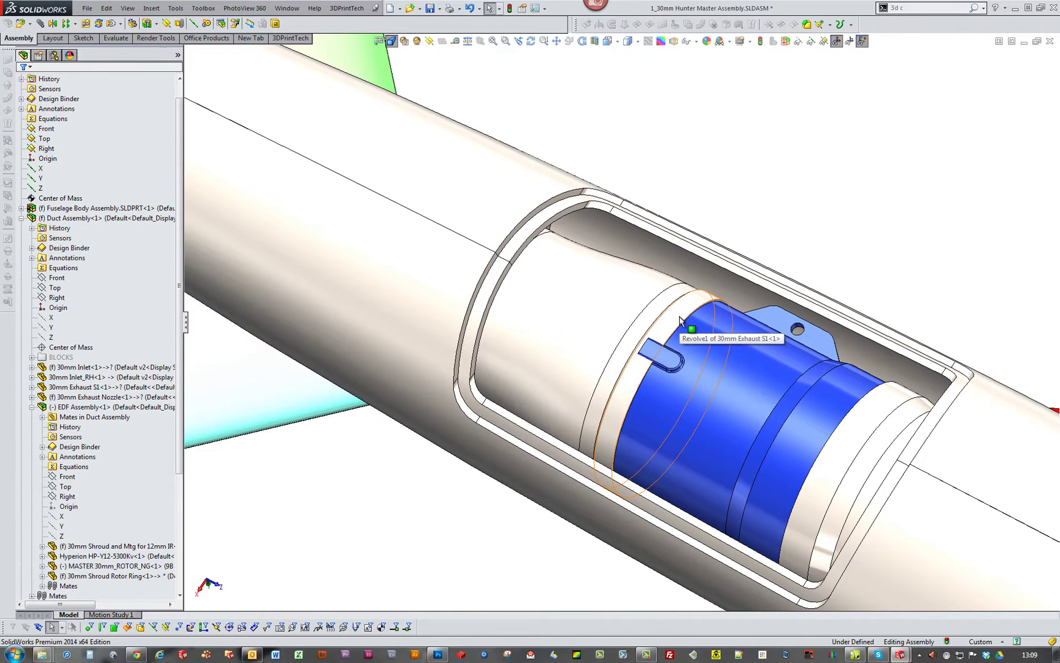
pyautogui.click(679, 317)
pyautogui.click(543, 521)
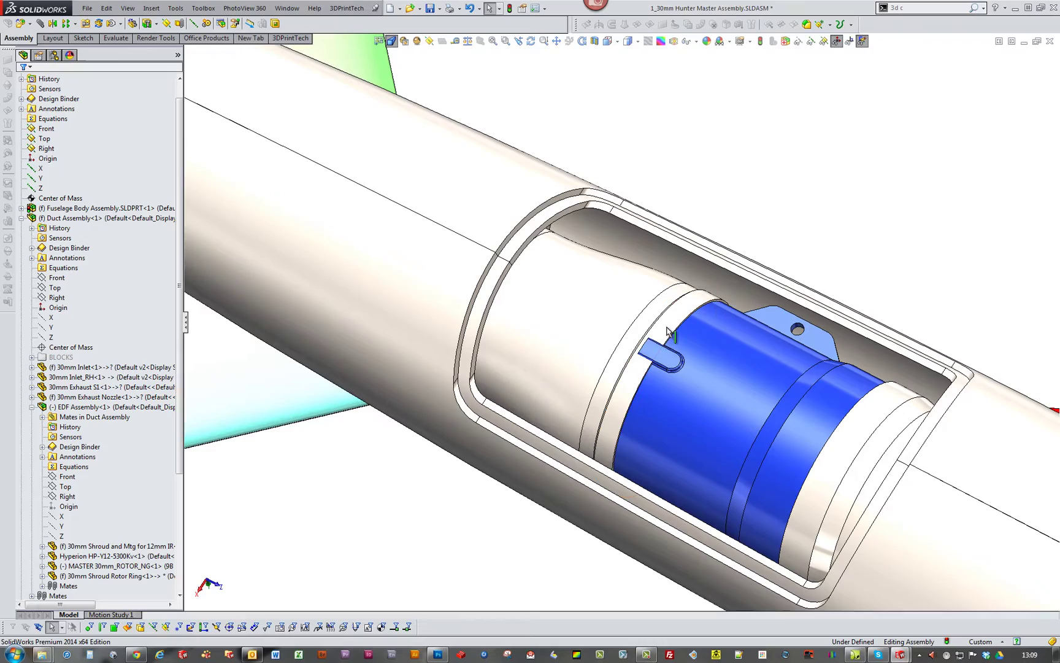
pyautogui.scroll(4, 669, 323)
pyautogui.moveTo(668, 323); pyautogui.dragTo(681, 335, button='middle')
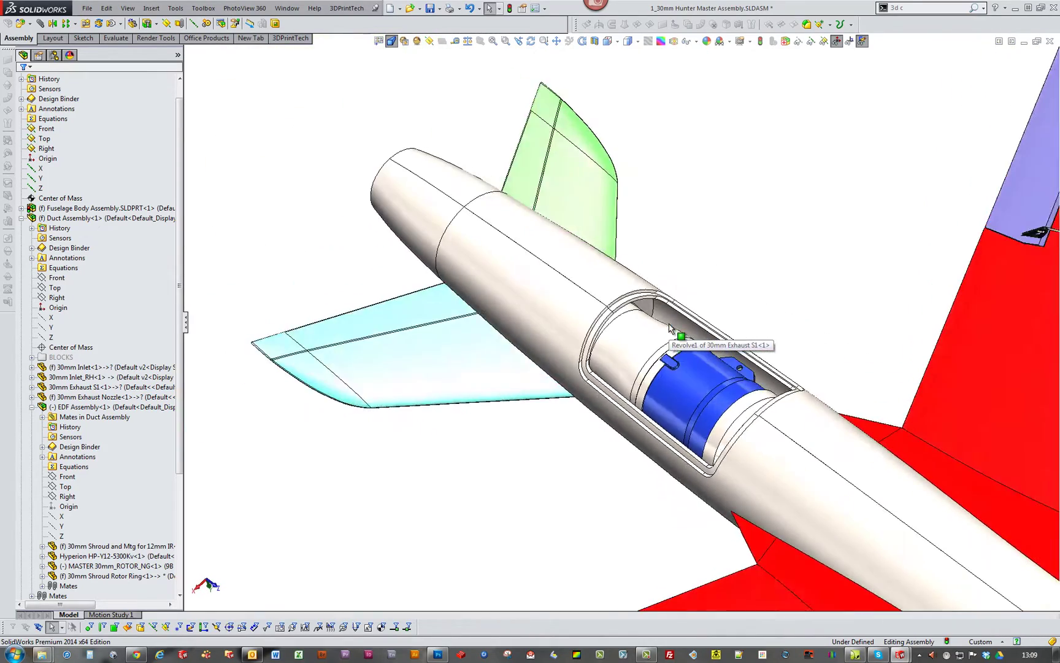
# - Highlight the 30mm Exhaust S1 duct behind the fan through the rear hatch opening, then clear the selection
pyautogui.scroll(-4, 653, 375)
pyautogui.scroll(2, 652, 374)
pyautogui.moveTo(577, 331); pyautogui.dragTo(679, 299, button='middle')
pyautogui.scroll(-5, 700, 263)
pyautogui.click(699, 263)
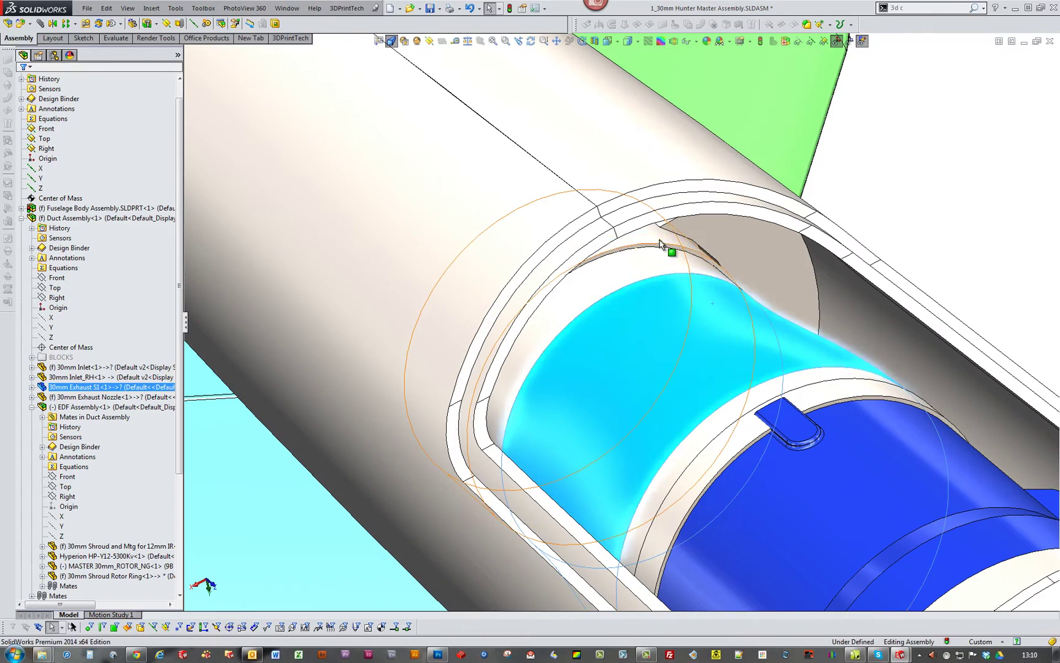
pyautogui.click(661, 244)
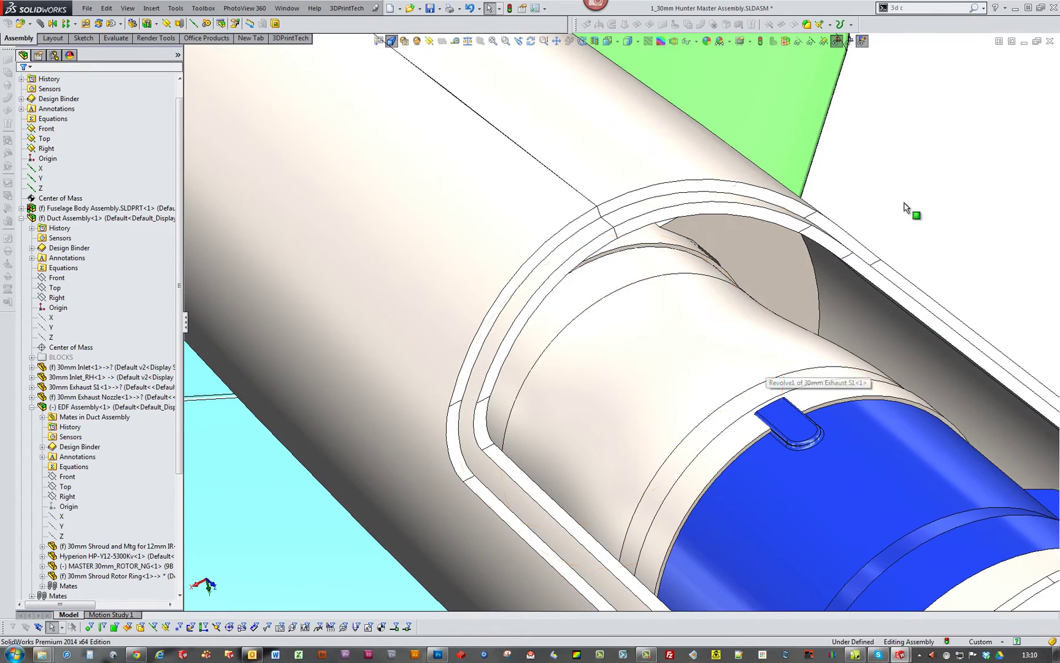
# - Examine the fan shroud and its adjoining ducts through the rear hatch from directly below, leaving nothing selected
pyautogui.scroll(4, 946, 185)
pyautogui.moveTo(946, 185); pyautogui.dragTo(904, 280, button='middle')
pyautogui.scroll(2, 904, 279)
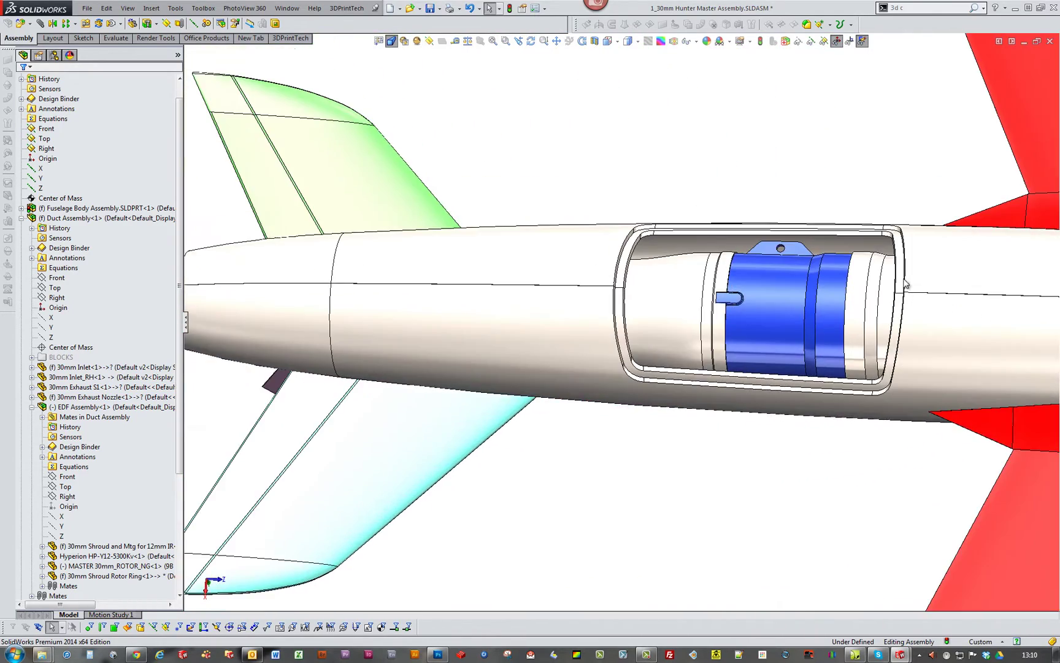
pyautogui.moveTo(838, 286); pyautogui.dragTo(816, 334, button='middle')
pyautogui.click(837, 291)
pyautogui.click(822, 436)
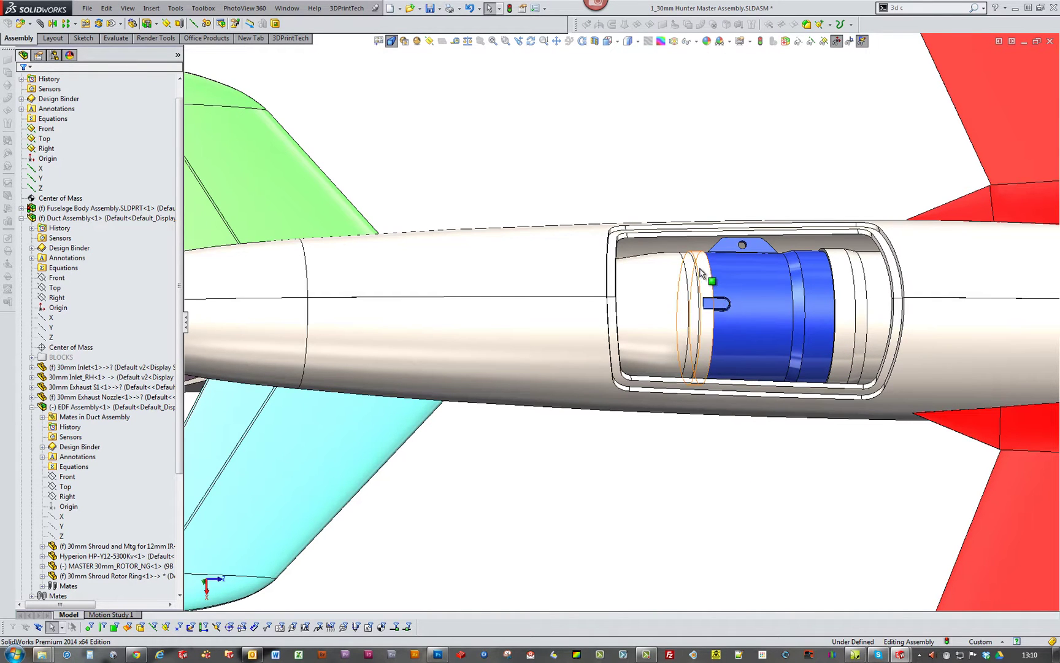
pyautogui.click(786, 497)
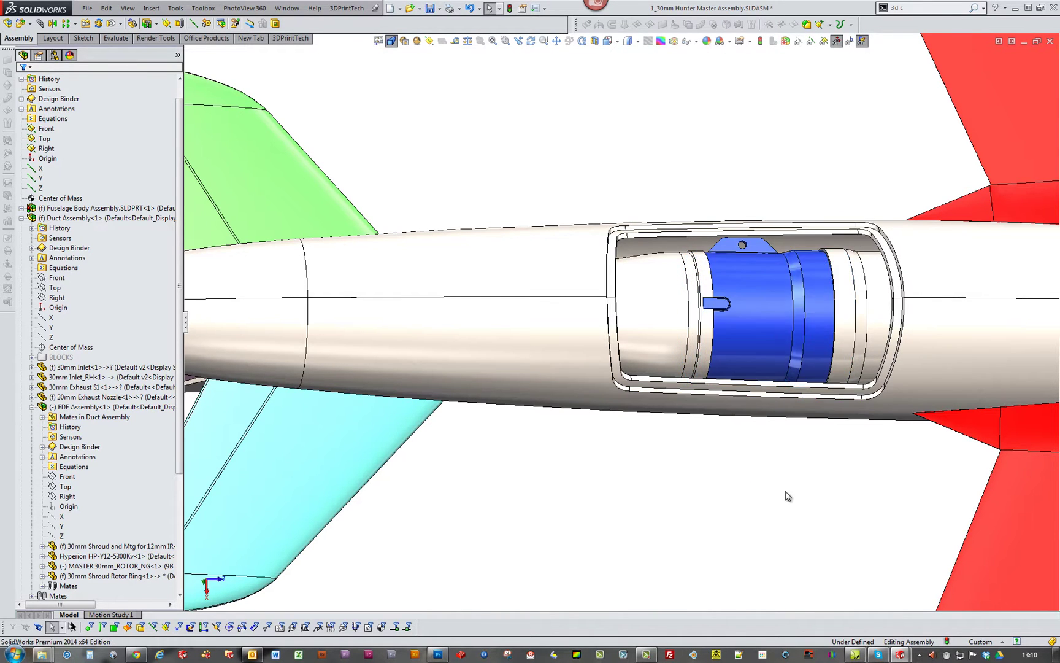
# - View the rear fuselage from below and from the side, and highlight the fuselage's tail section
pyautogui.moveTo(786, 497); pyautogui.dragTo(766, 340, button='middle')
pyautogui.scroll(4, 765, 339)
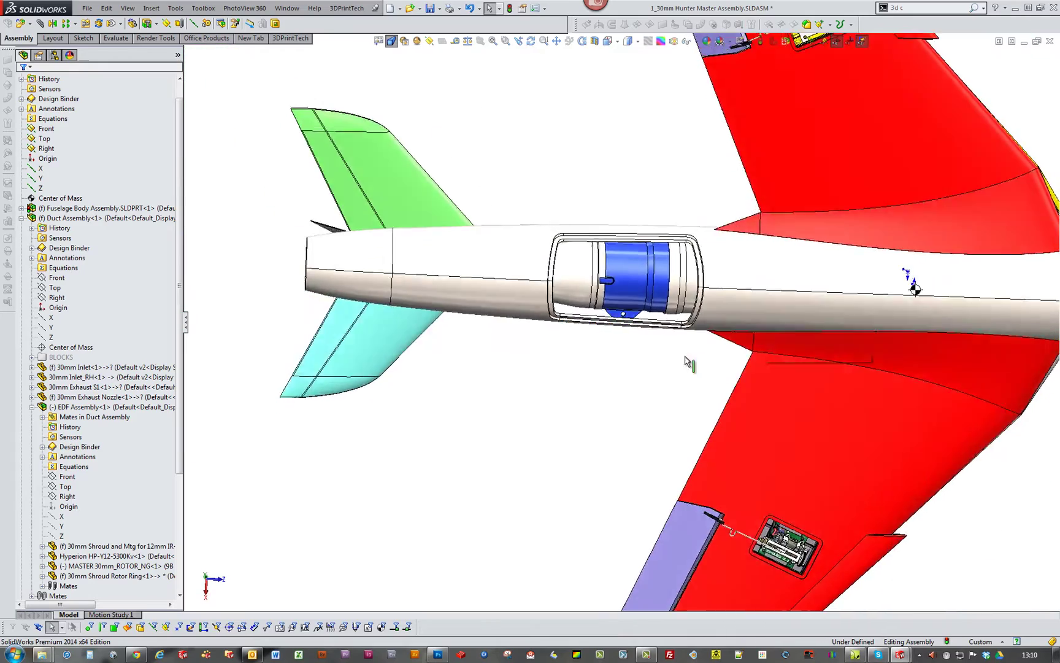
pyautogui.moveTo(685, 357); pyautogui.dragTo(584, 356, button='middle')
pyautogui.scroll(2, 621, 411)
pyautogui.scroll(-2, 575, 363)
pyautogui.scroll(3, 575, 363)
pyautogui.scroll(-1, 580, 356)
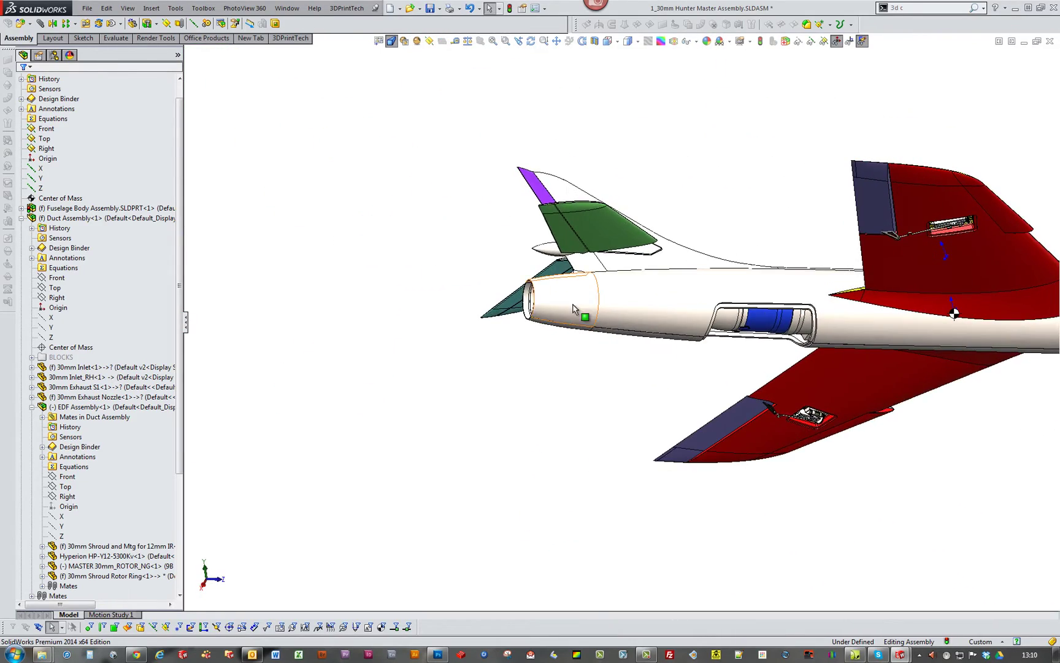
pyautogui.click(574, 305)
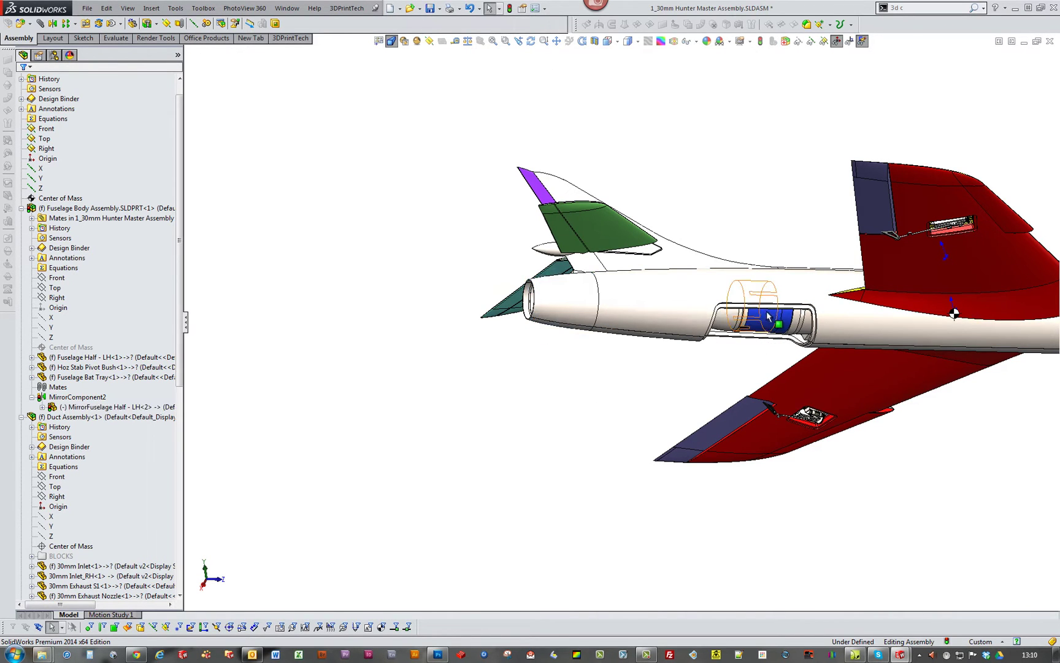
# - Inspect the fan through the hatch from below, and the exhaust outlet and stabilisers from behind the tail
pyautogui.moveTo(509, 396); pyautogui.dragTo(693, 327, button='middle')
pyautogui.scroll(-3, 685, 329)
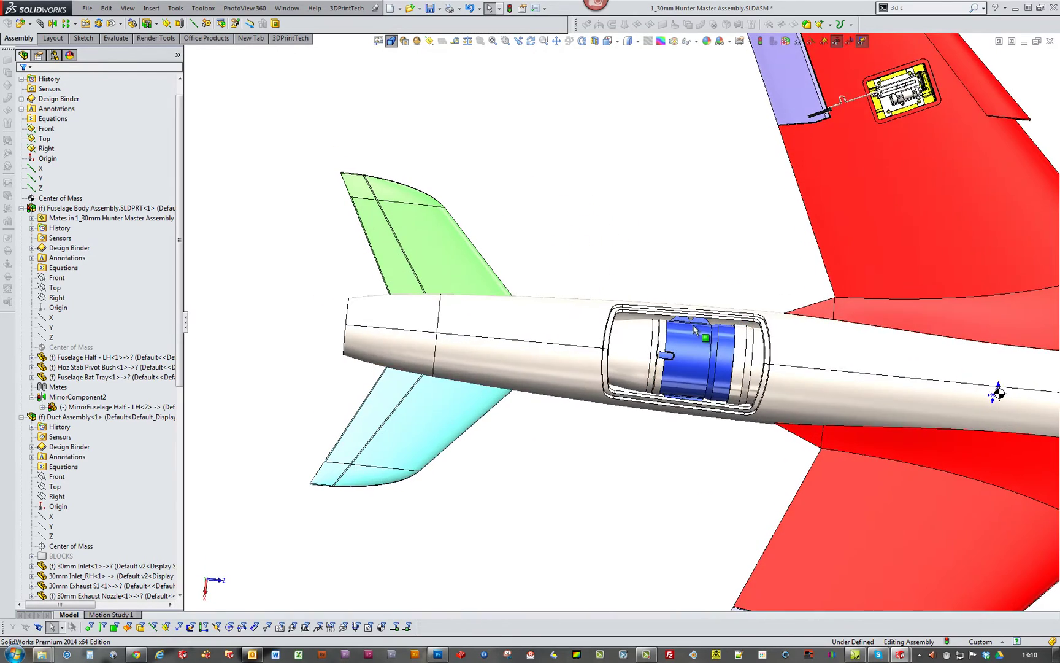
pyautogui.scroll(3, 655, 489)
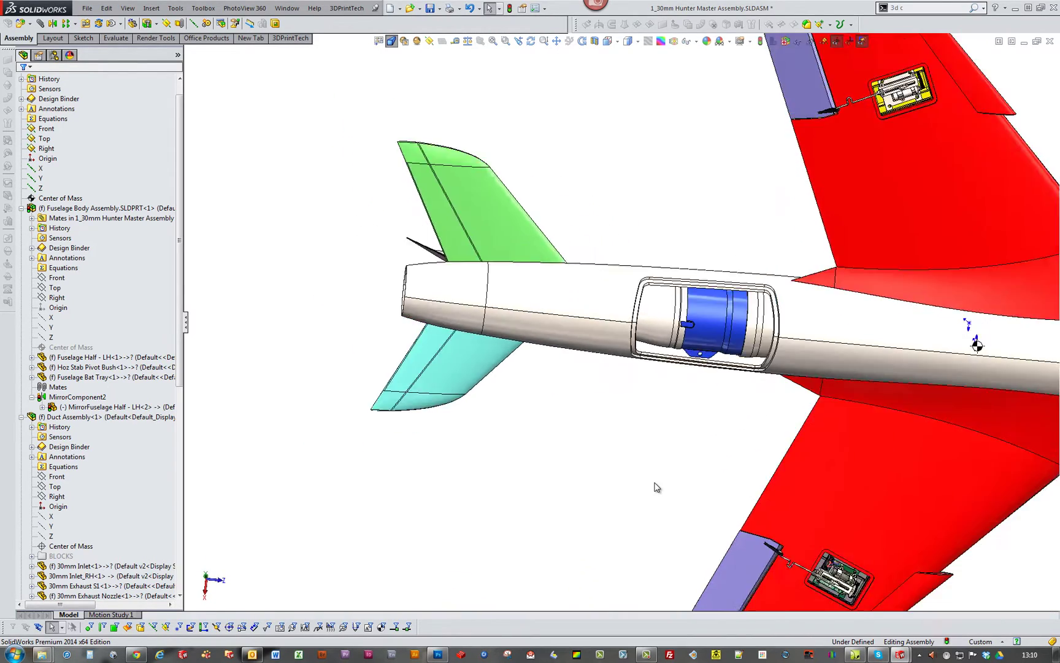
pyautogui.moveTo(655, 489); pyautogui.dragTo(709, 349, button='middle')
pyautogui.scroll(-4, 682, 311)
pyautogui.scroll(-5, 684, 313)
pyautogui.scroll(3, 510, 300)
pyautogui.click(509, 295)
pyautogui.scroll(2, 512, 298)
pyautogui.click(711, 352)
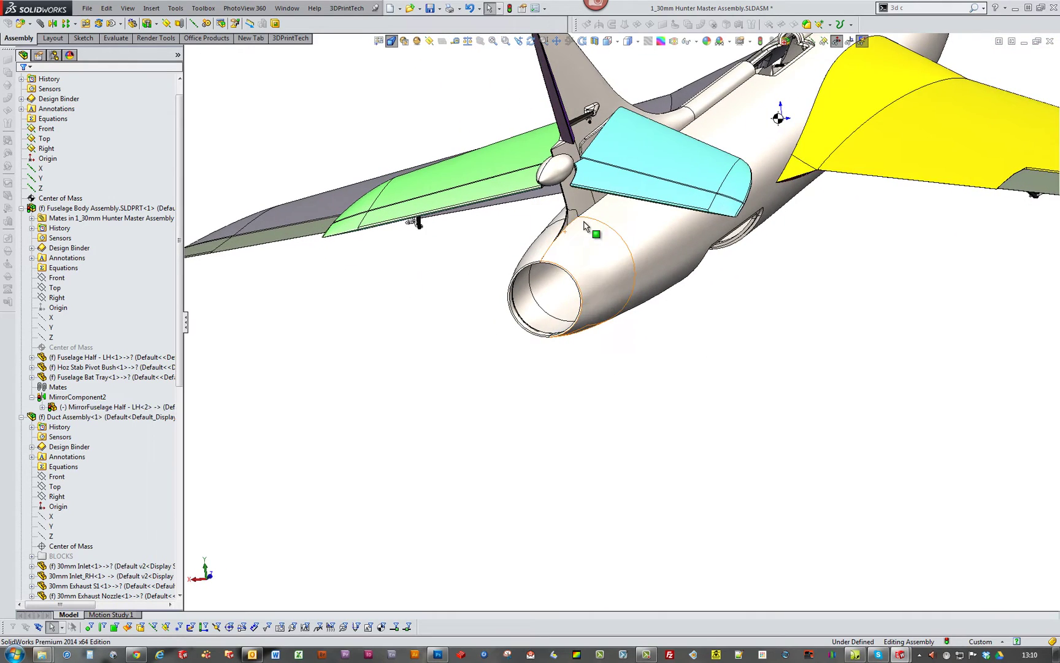
# - Highlight the fuselage skin between the exhaust outlet and the rear hatch, then clear the selection
pyautogui.moveTo(585, 227); pyautogui.dragTo(575, 225, button='middle')
pyautogui.click(643, 431)
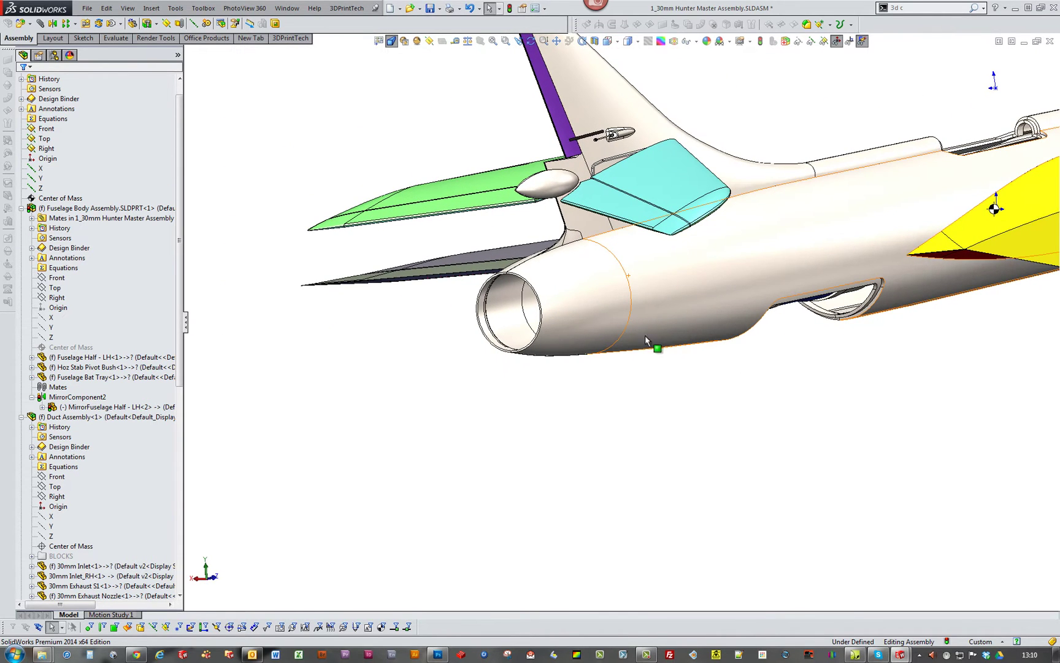
pyautogui.click(645, 335)
pyautogui.click(609, 440)
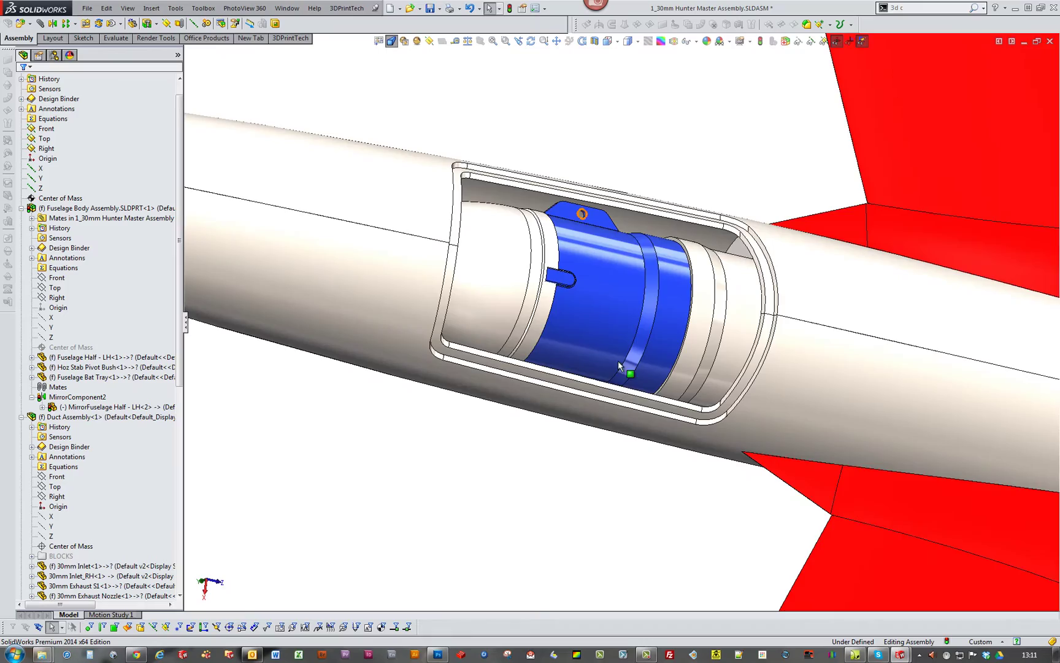
# - Pivot the horizontal stabiliser slightly by its upper skin and clear the selection
pyautogui.scroll(3, 655, 374)
pyautogui.moveTo(654, 373); pyautogui.dragTo(840, 579, button='middle')
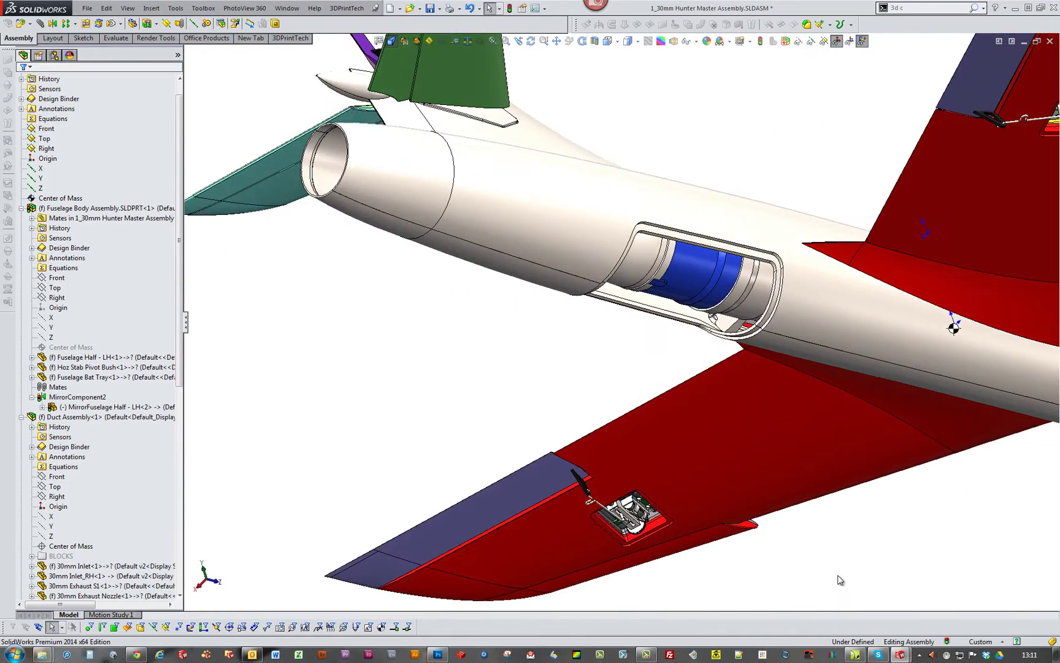
pyautogui.scroll(1, 811, 454)
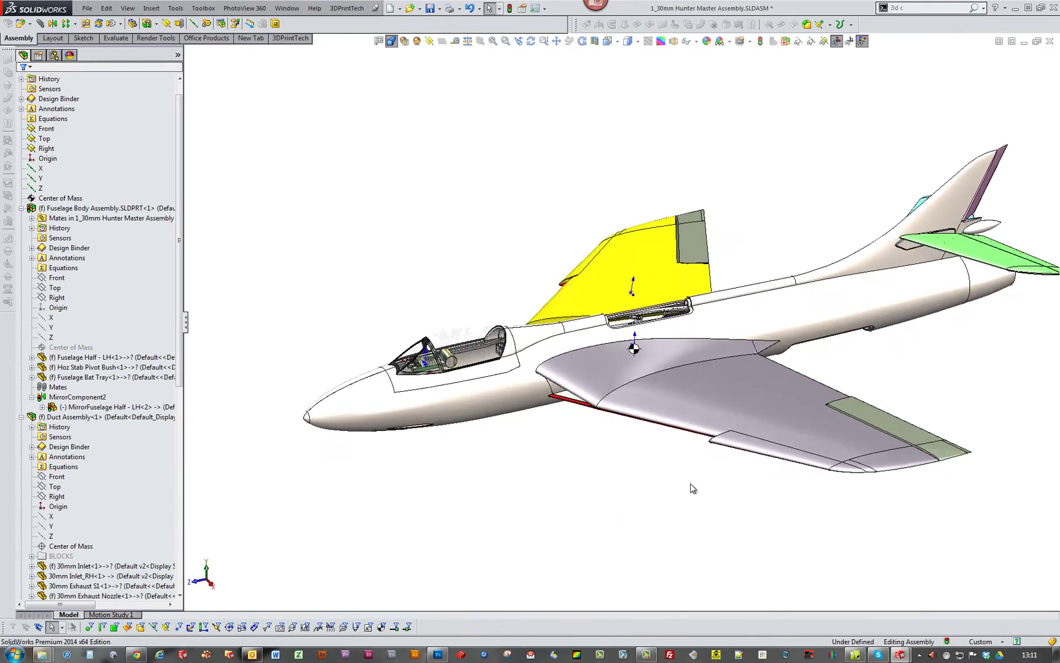
pyautogui.moveTo(925, 263); pyautogui.dragTo(928, 276)
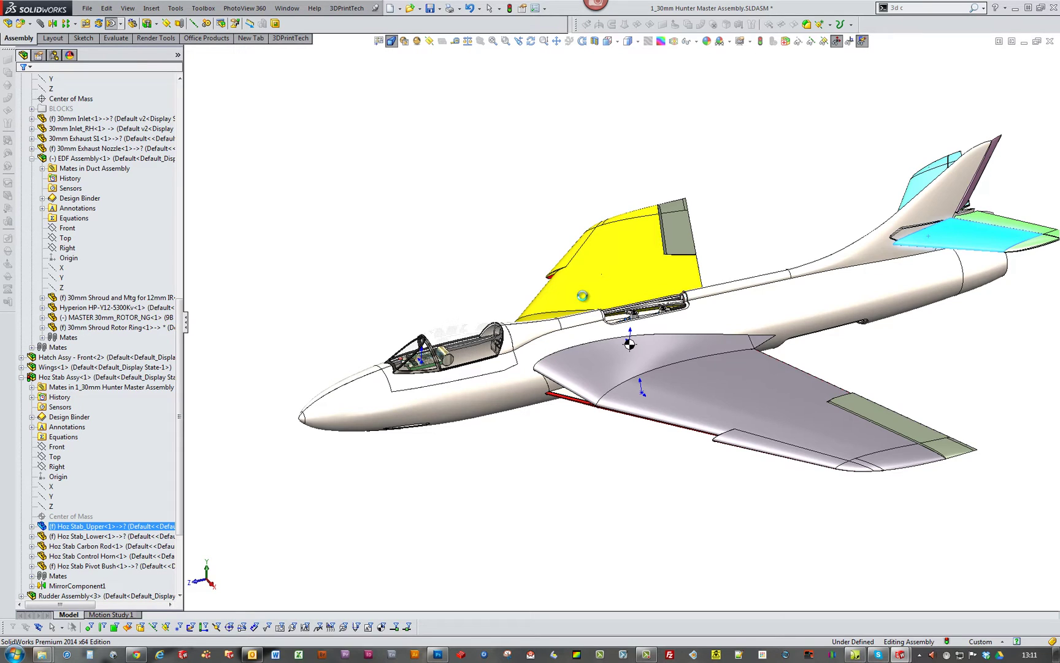
pyautogui.press('Escape')
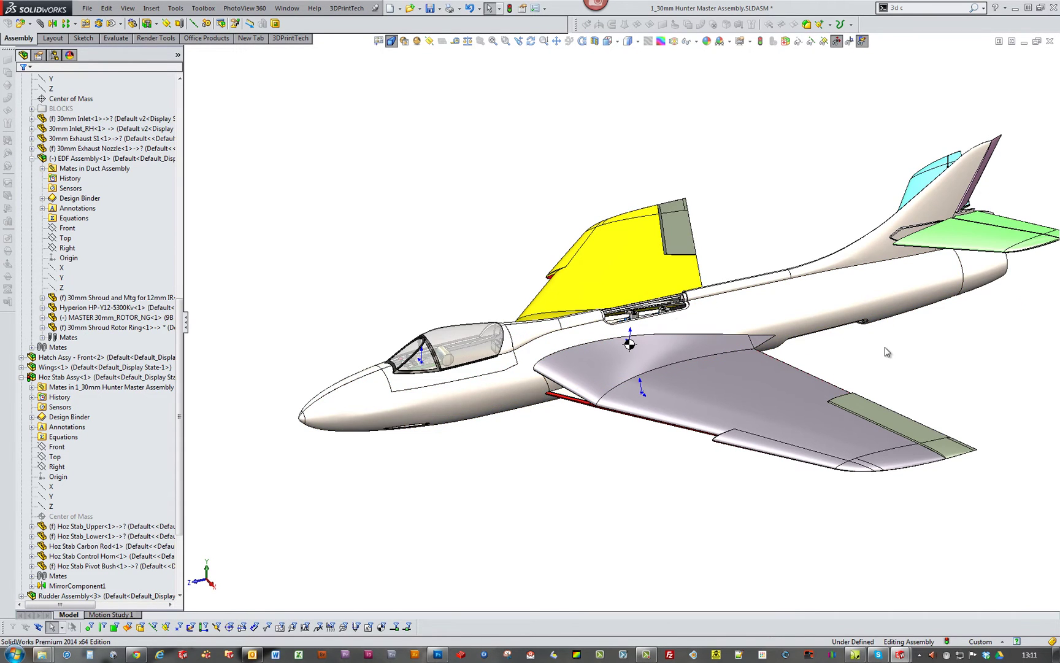
# - View the complete aircraft from above and from below, closing in on the open rear hatch
pyautogui.scroll(-1, 850, 354)
pyautogui.scroll(1, 801, 340)
pyautogui.moveTo(799, 337); pyautogui.dragTo(532, 497, button='middle')
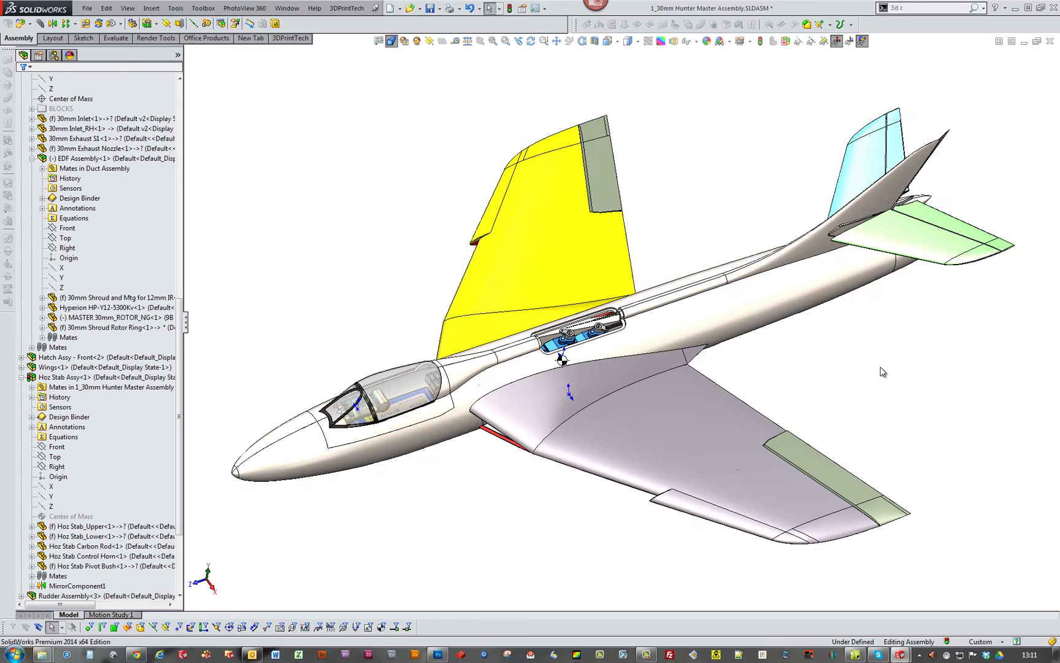
pyautogui.hotkey('ctrl', '4')
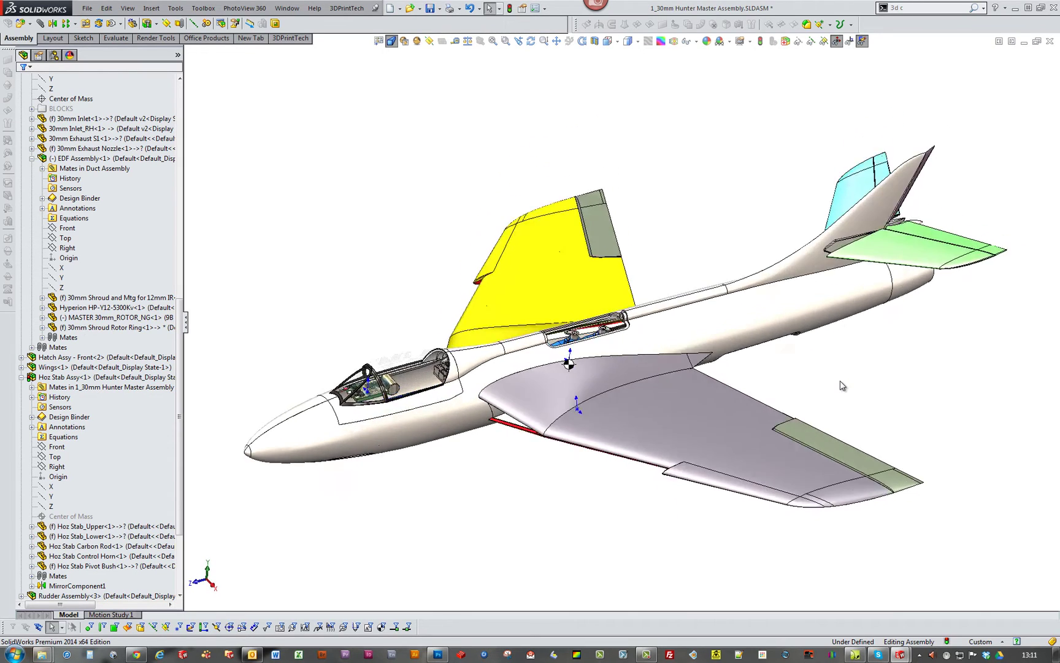
pyautogui.moveTo(842, 386); pyautogui.dragTo(795, 415, button='middle')
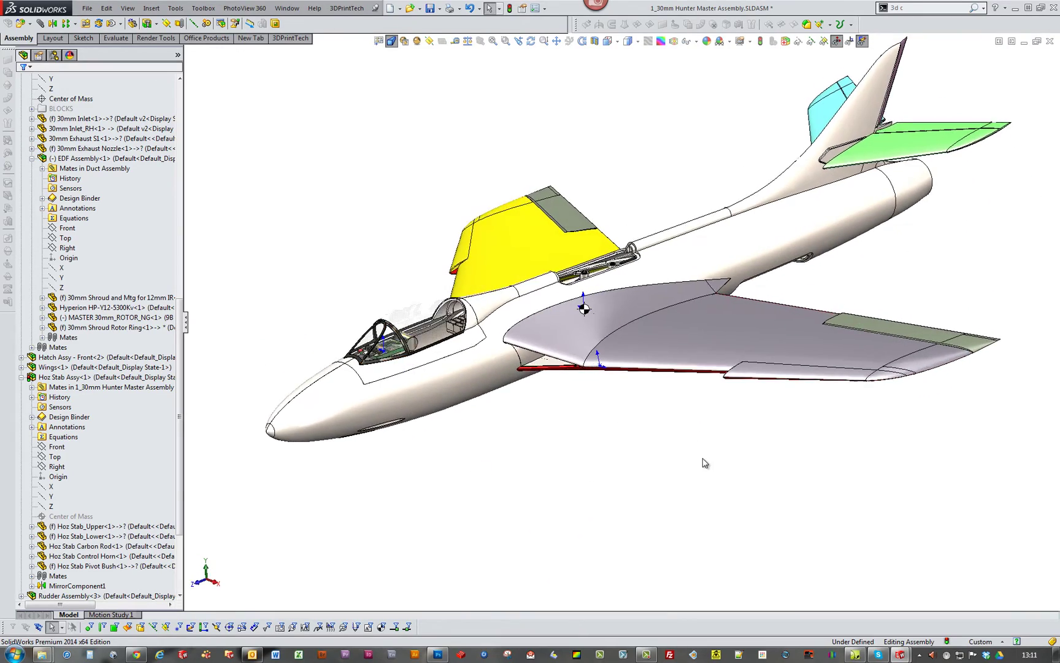
pyautogui.hotkey('ctrl', '6')
pyautogui.scroll(-5, 755, 430)
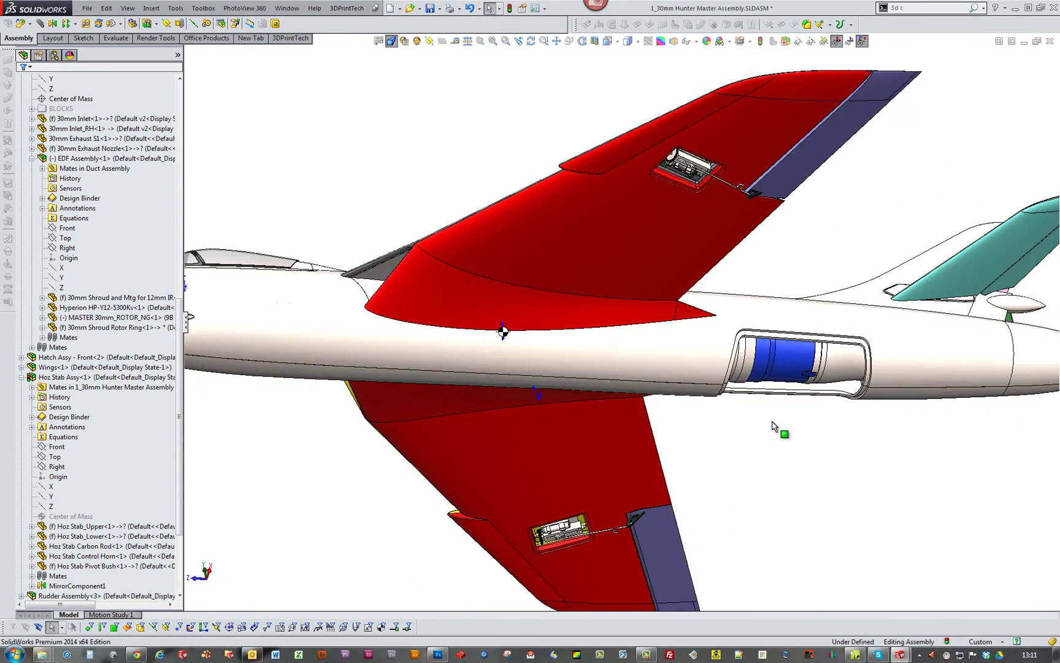
# - Highlight the 30mm Exhaust S1 duct and the circular duct edge ahead of the fan from below, clearing the selection
pyautogui.press('f')
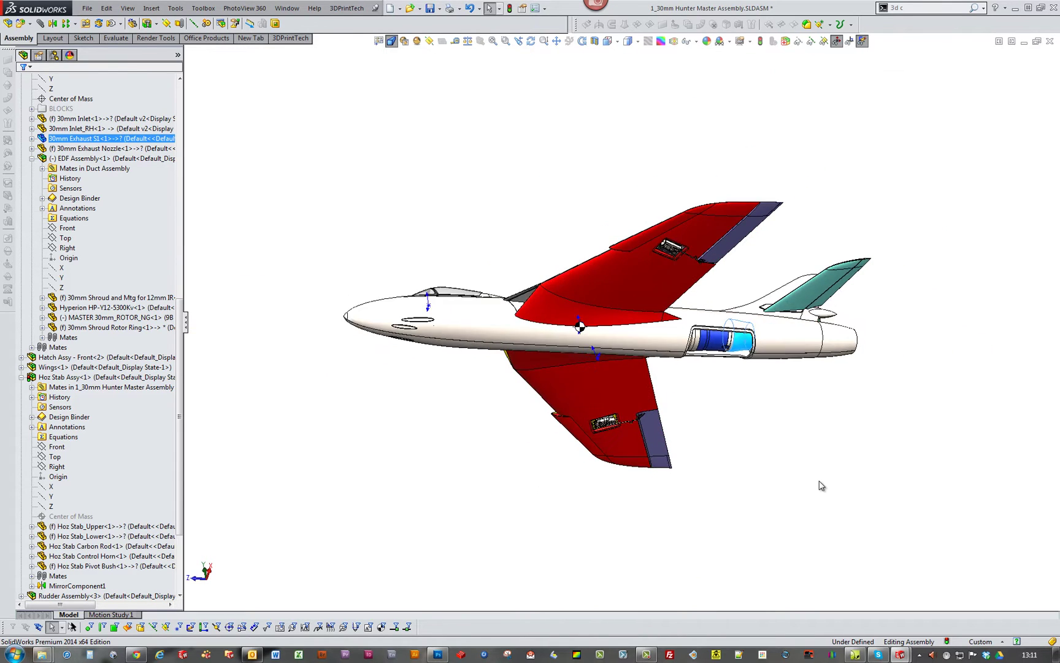
pyautogui.scroll(-5, 785, 450)
pyautogui.scroll(-2, 725, 396)
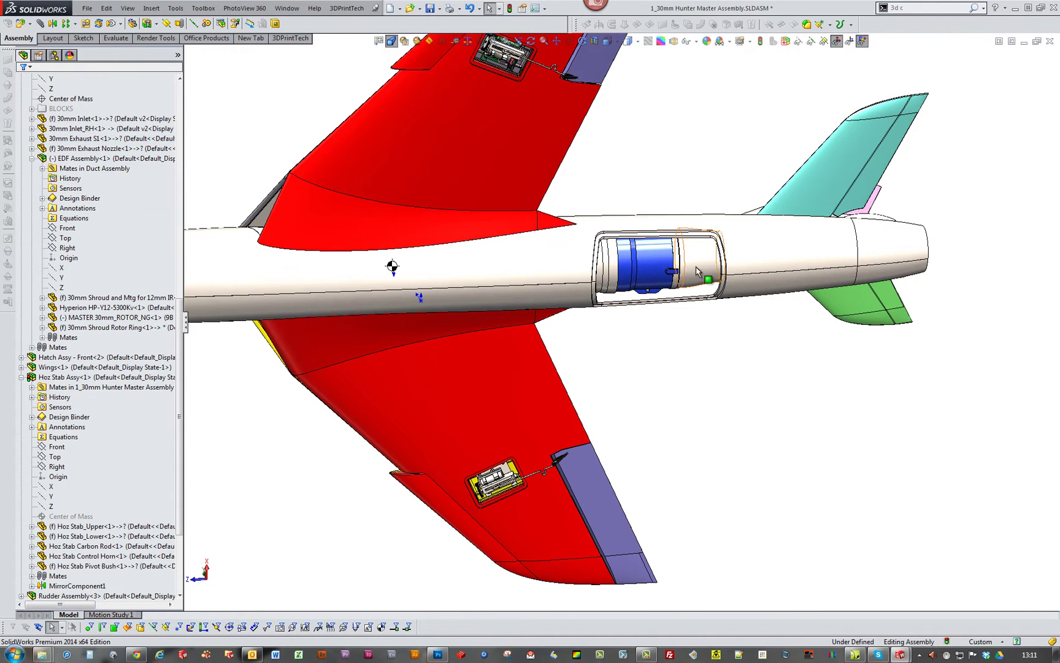
pyautogui.click(630, 292)
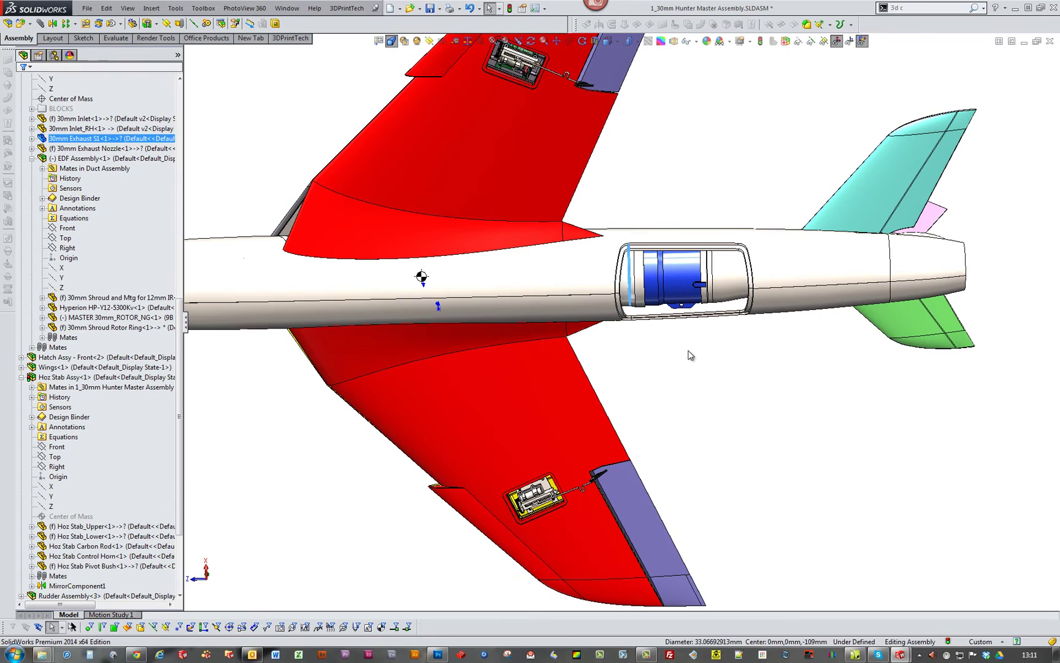
pyautogui.press('f')
pyautogui.scroll(-3, 675, 307)
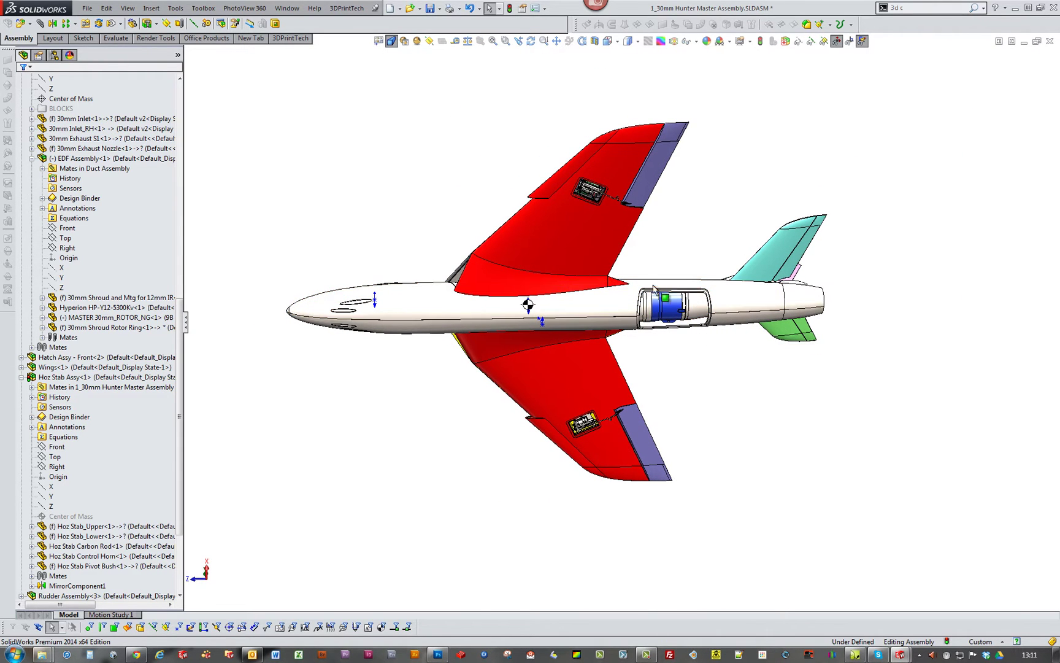
# - Highlight the left wing's upper skin from above, then clear the selection
pyautogui.hotkey('ctrl', '7')
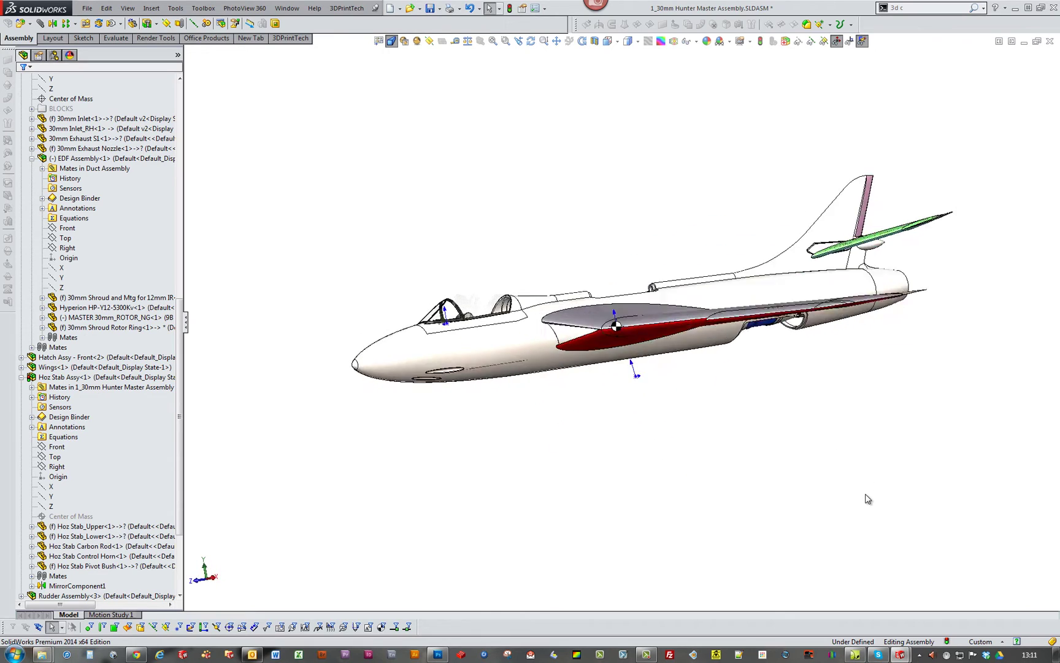
pyautogui.scroll(-2, 699, 500)
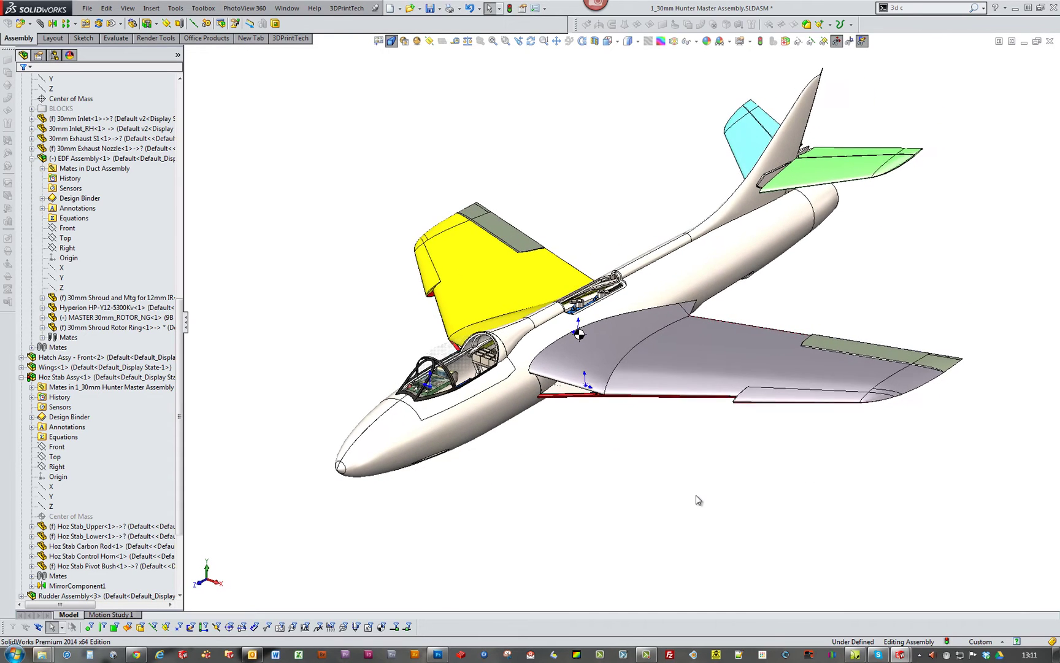
pyautogui.click(645, 345)
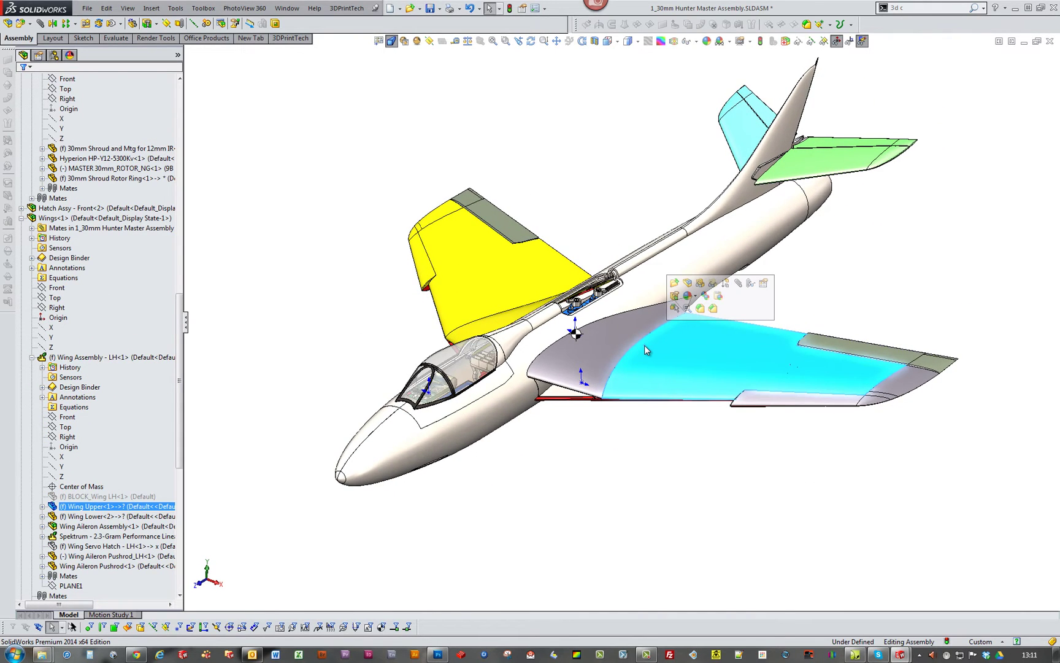
pyautogui.click(554, 490)
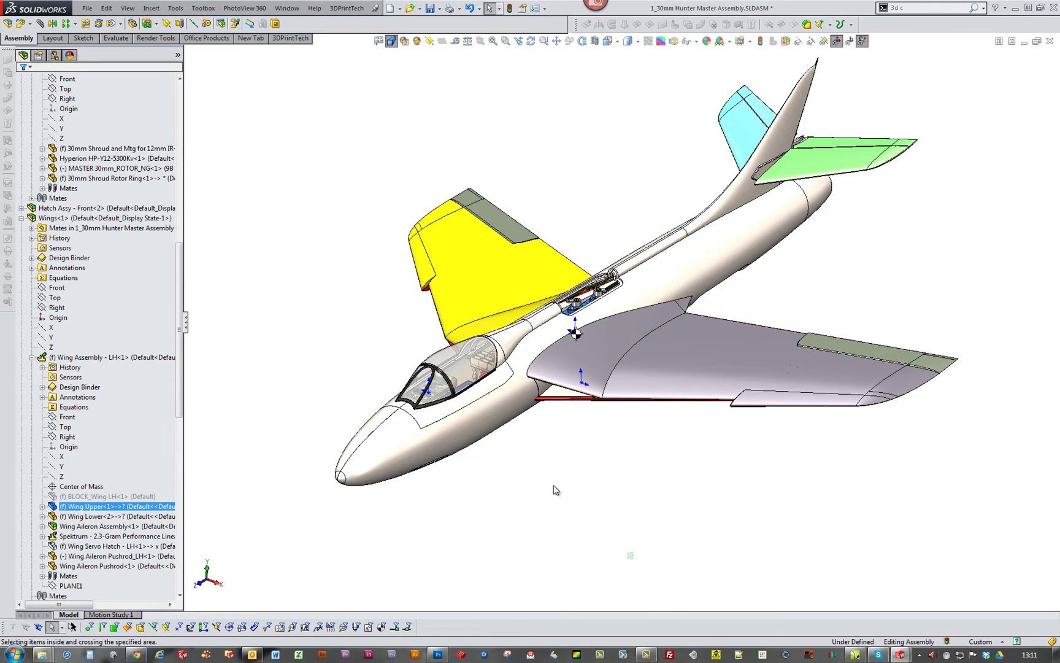
pyautogui.click(444, 436)
pyautogui.click(662, 530)
# - Pivot the horizontal stabiliser again by its outer tip and clear the selection
pyautogui.press('Up')
pyautogui.press('Up')
pyautogui.press('Up')
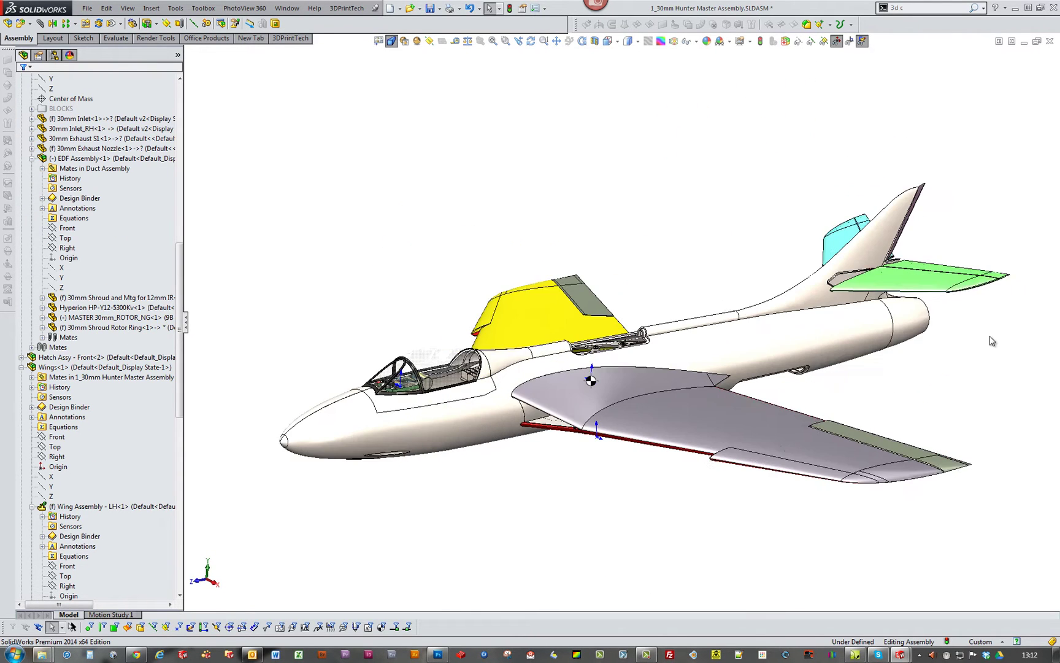
pyautogui.moveTo(1012, 284); pyautogui.dragTo(1029, 315)
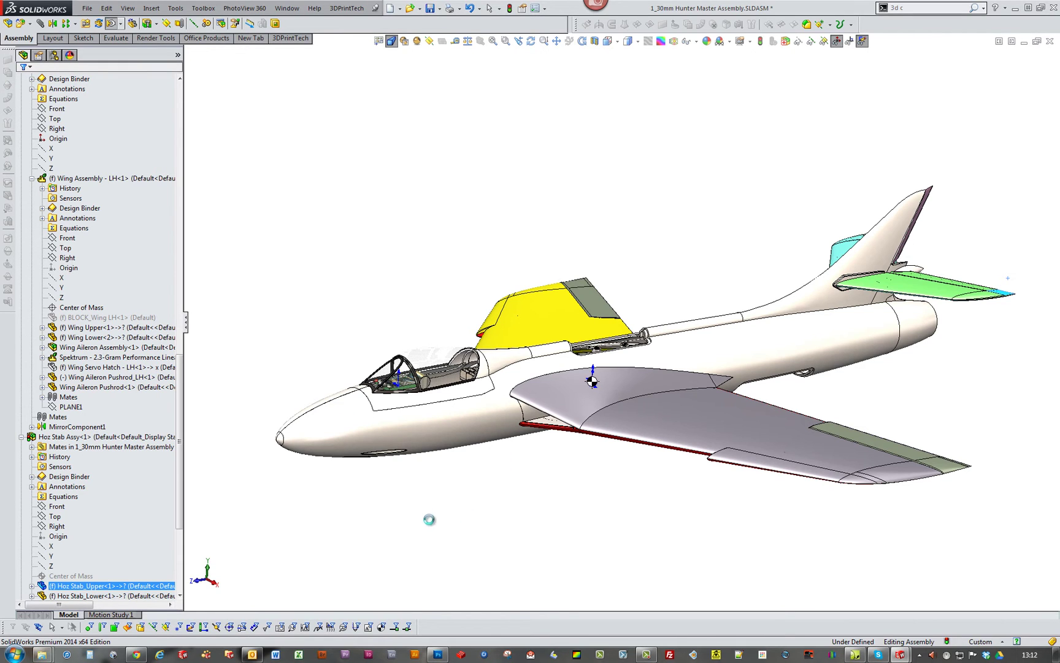
pyautogui.click(444, 533)
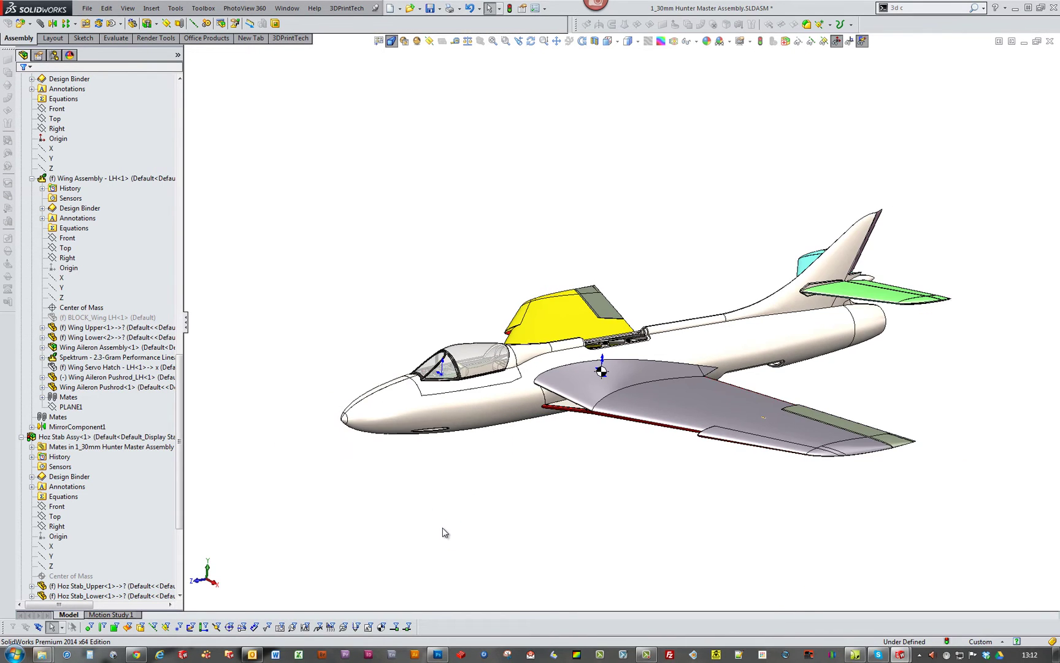
# - Examine the nose openings, wing undersides and rear hatch from below
pyautogui.moveTo(443, 530); pyautogui.dragTo(503, 393, button='middle')
pyautogui.scroll(-2, 456, 454)
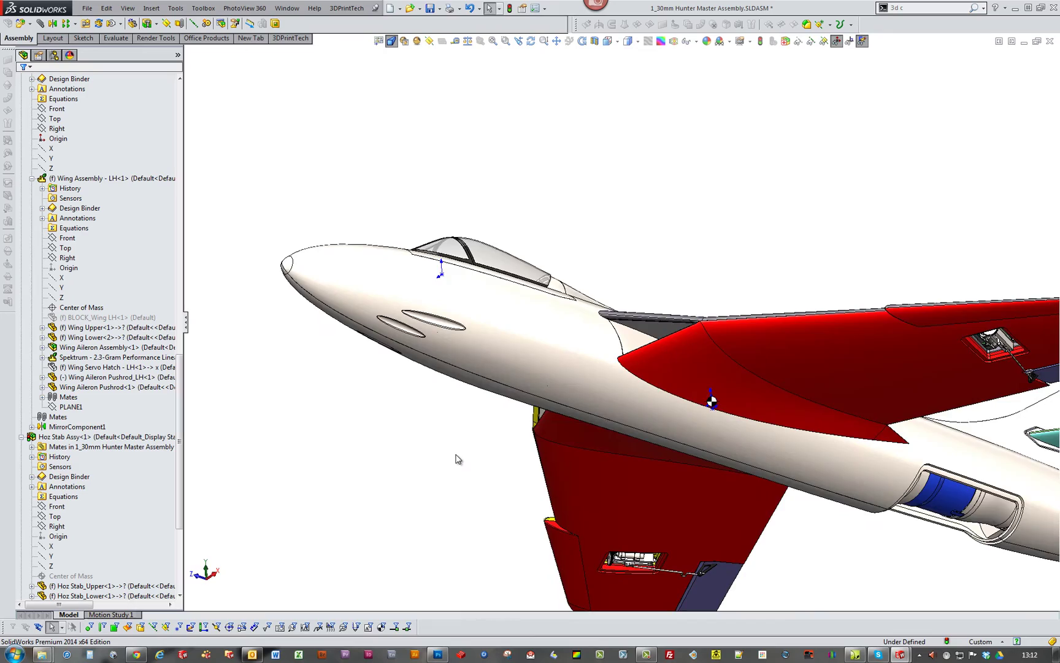
pyautogui.moveTo(456, 454); pyautogui.dragTo(445, 386, button='middle')
pyautogui.scroll(3, 456, 454)
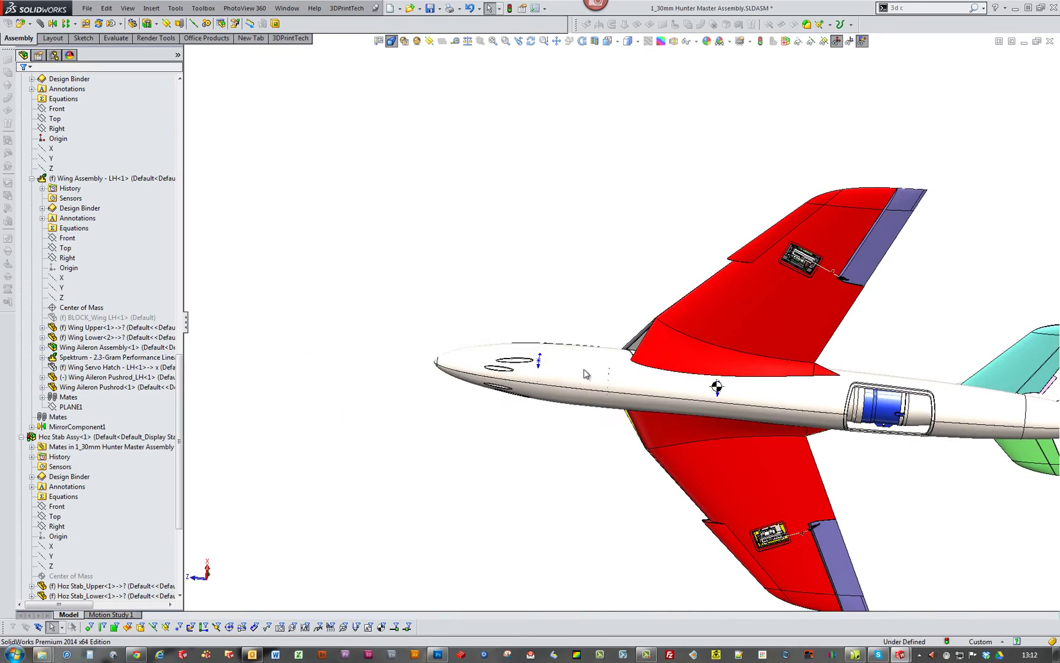
pyautogui.hotkey('ctrl', '7')
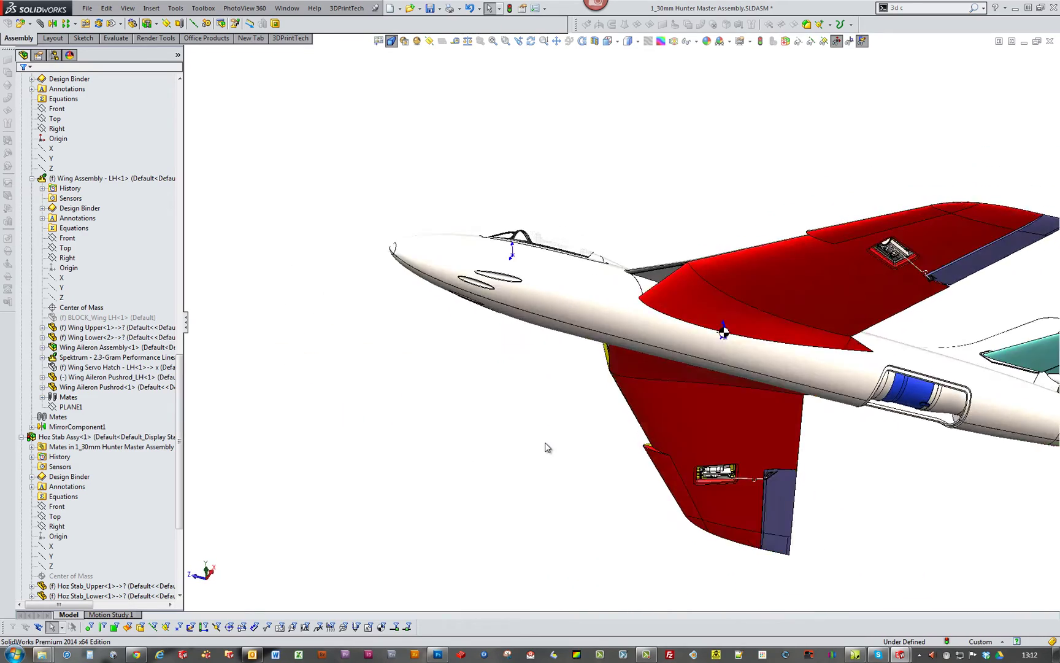